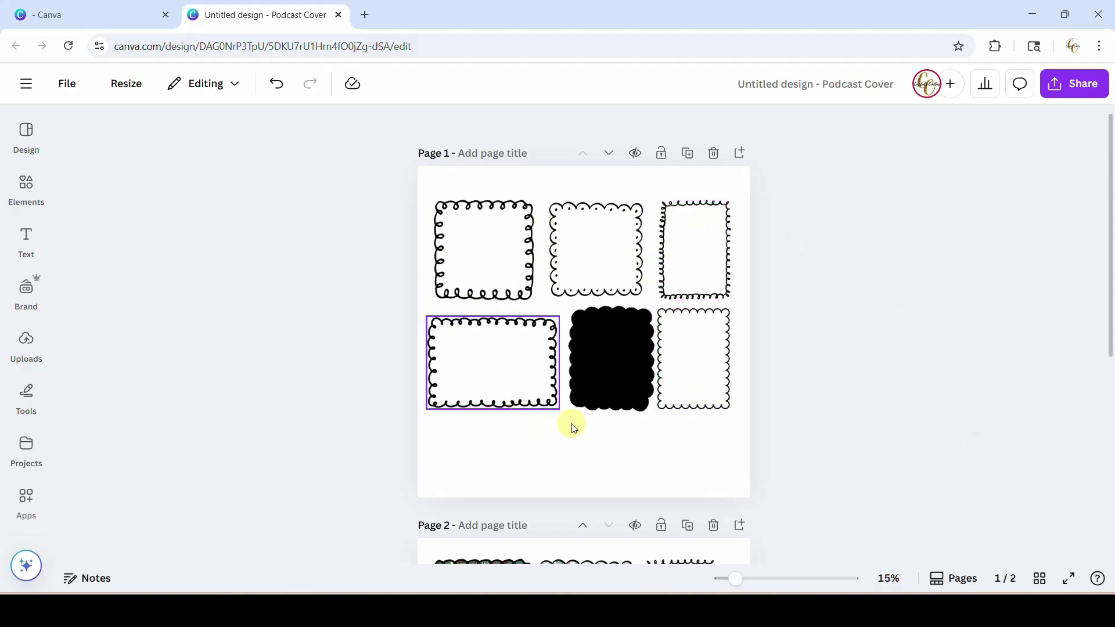
Drag the wide scalloped frame back into its slot on page 1, then scroll to page 2.
left_click_drag(573, 429, 517, 410)
scroll(418, 416, "down", 5)
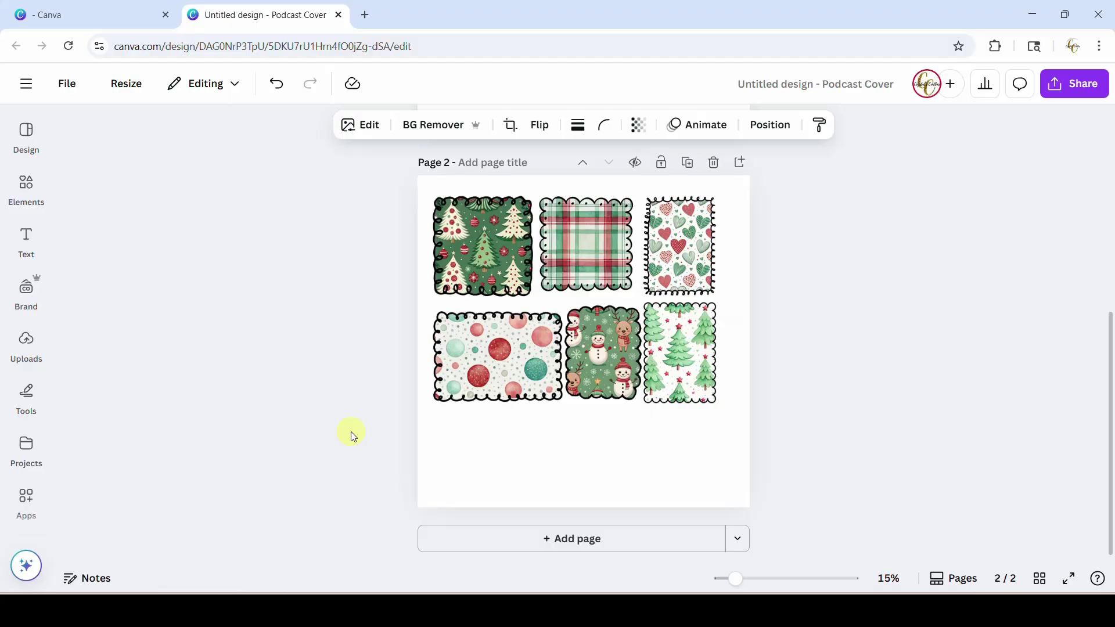
Add a blank page 3 and search Elements graphics for 'doodle border'.
left_click(518, 547)
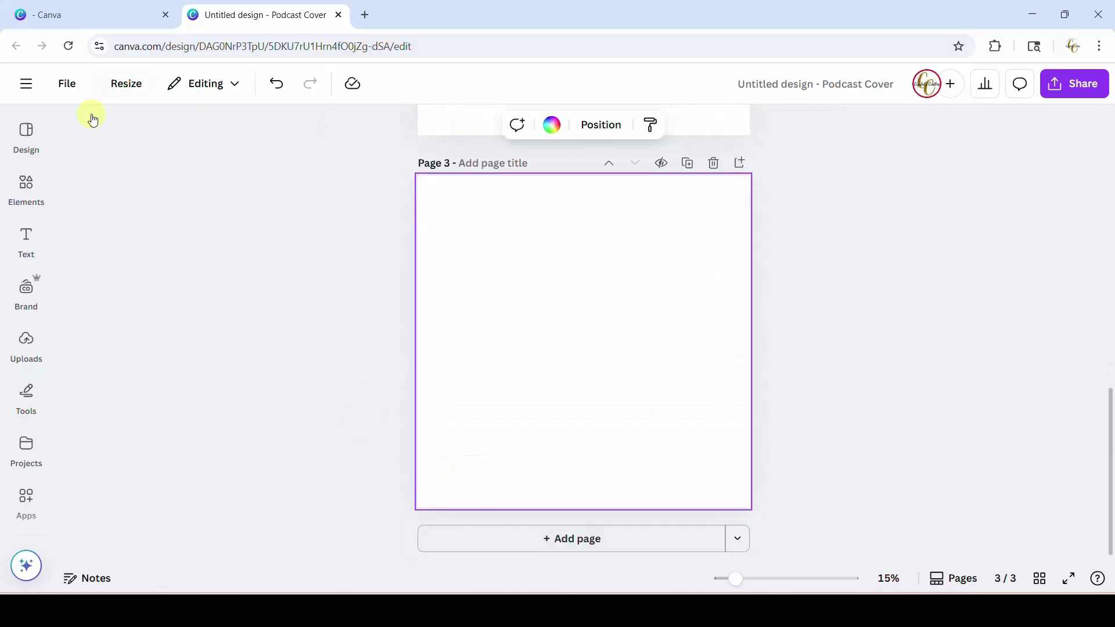
left_click(22, 195)
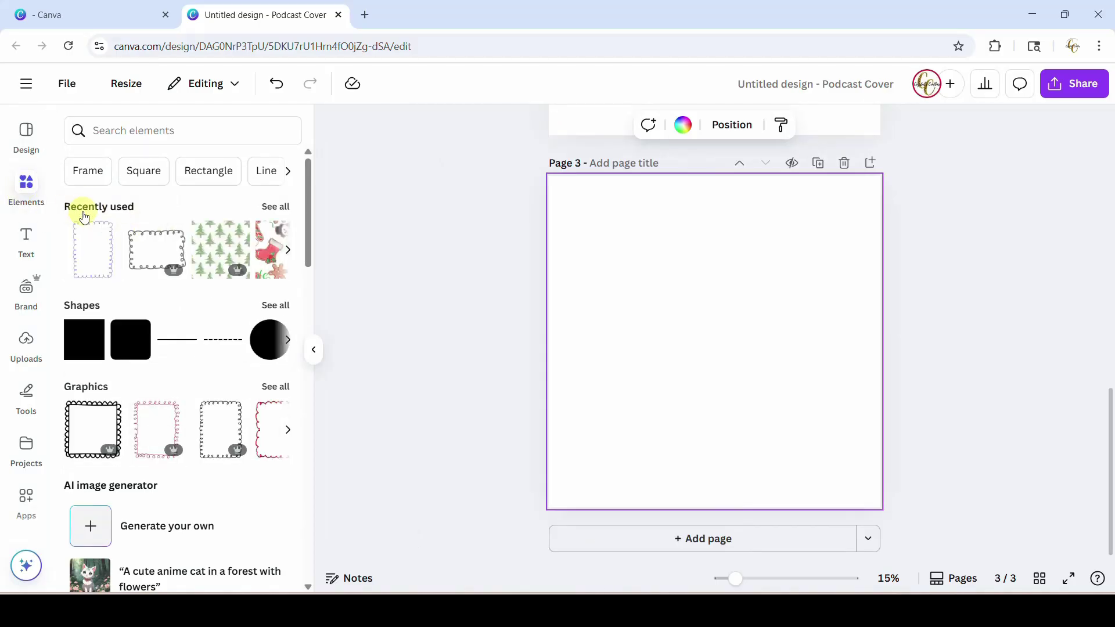
left_click(153, 130)
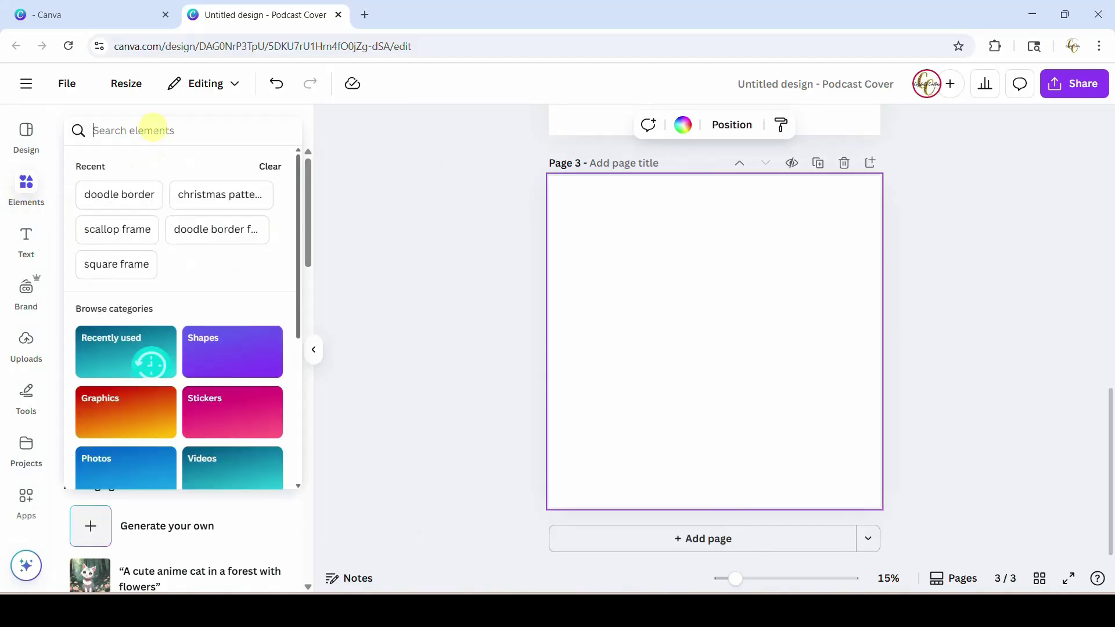
left_click(124, 197)
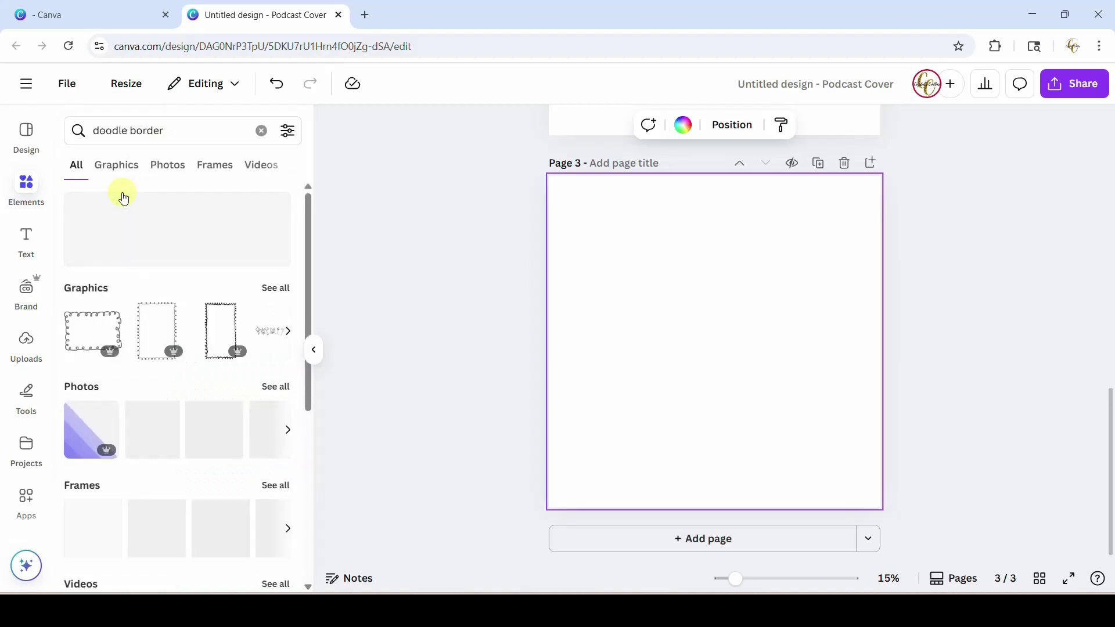
left_click(121, 170)
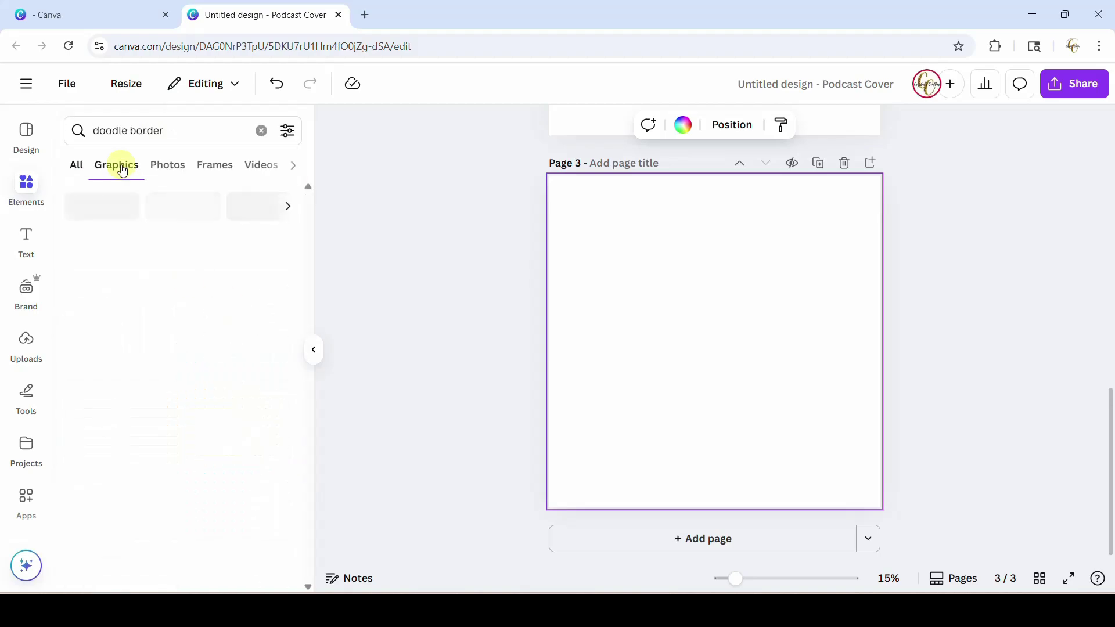
Scroll through the 'doodle border' graphics results to find the scalloped borders.
scroll(169, 355, "down", 5)
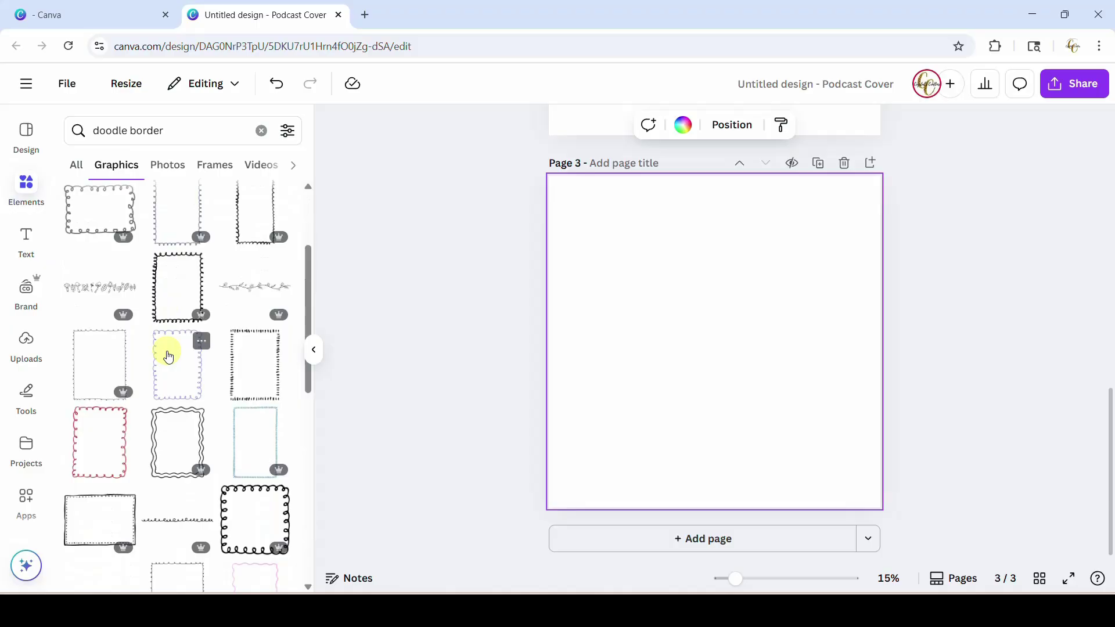
scroll(168, 357, "down", 6)
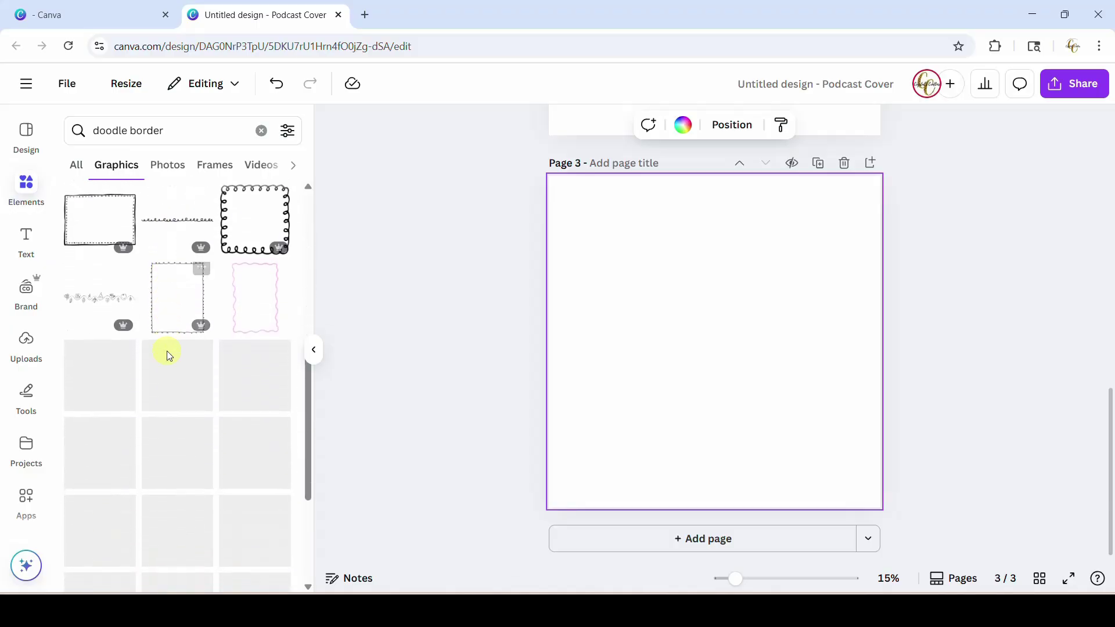
scroll(166, 352, "down", 1)
scroll(165, 353, "up", 4)
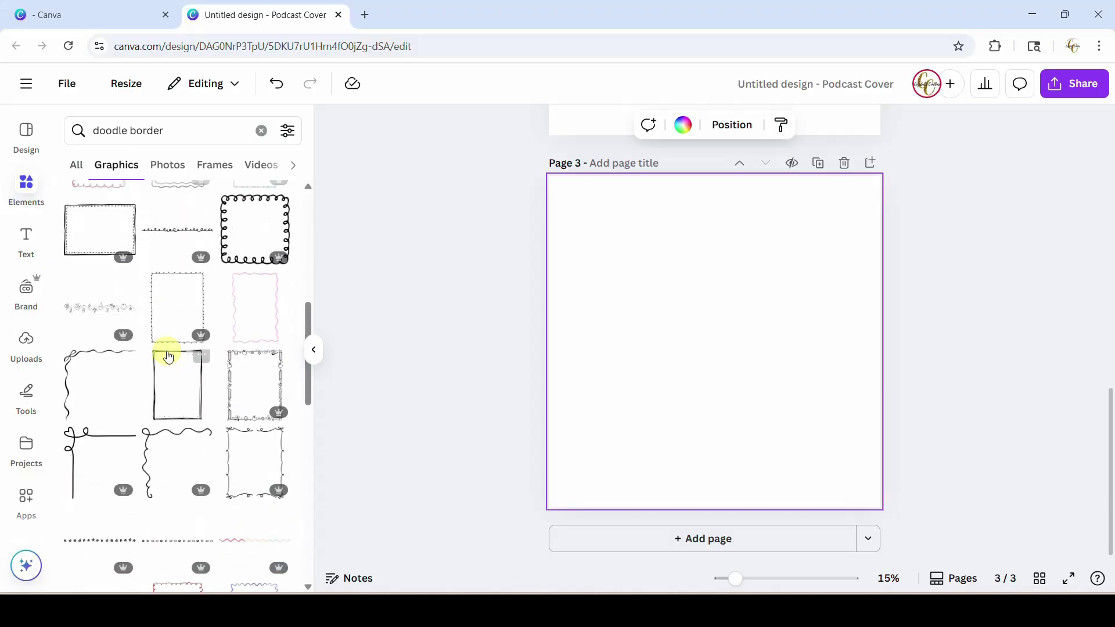
scroll(195, 330, "up", 8)
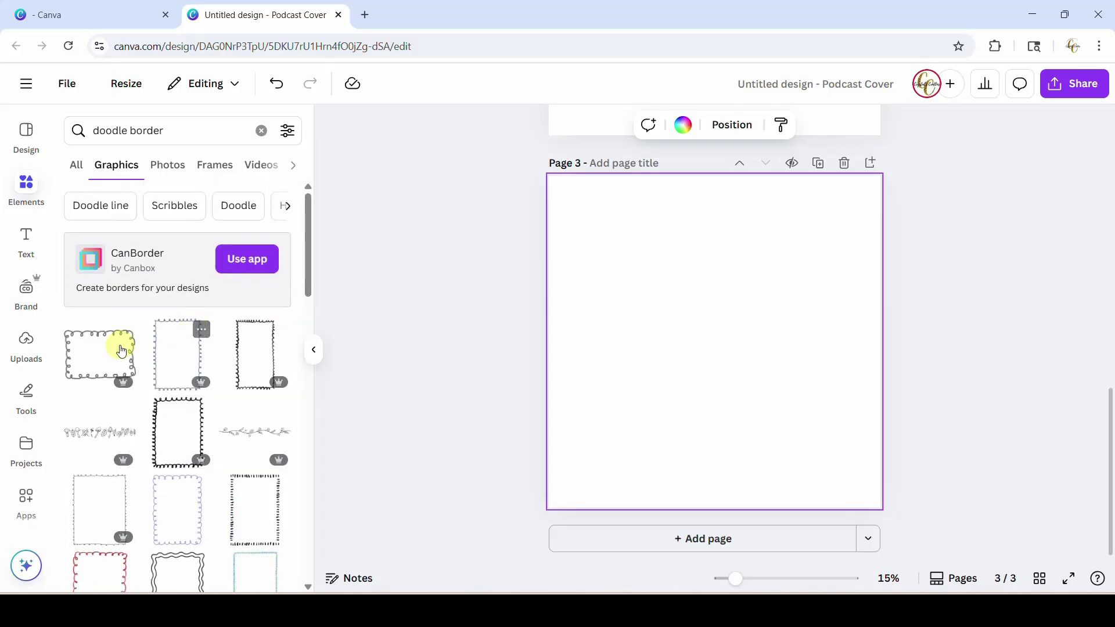
scroll(120, 353, "down", 10)
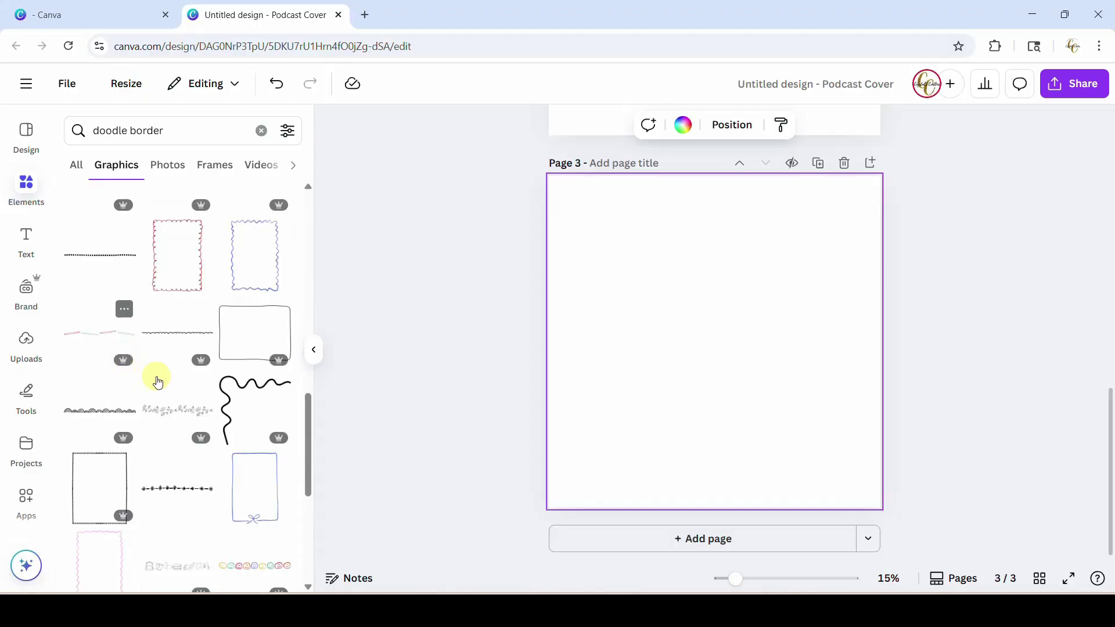
scroll(178, 381, "down", 5)
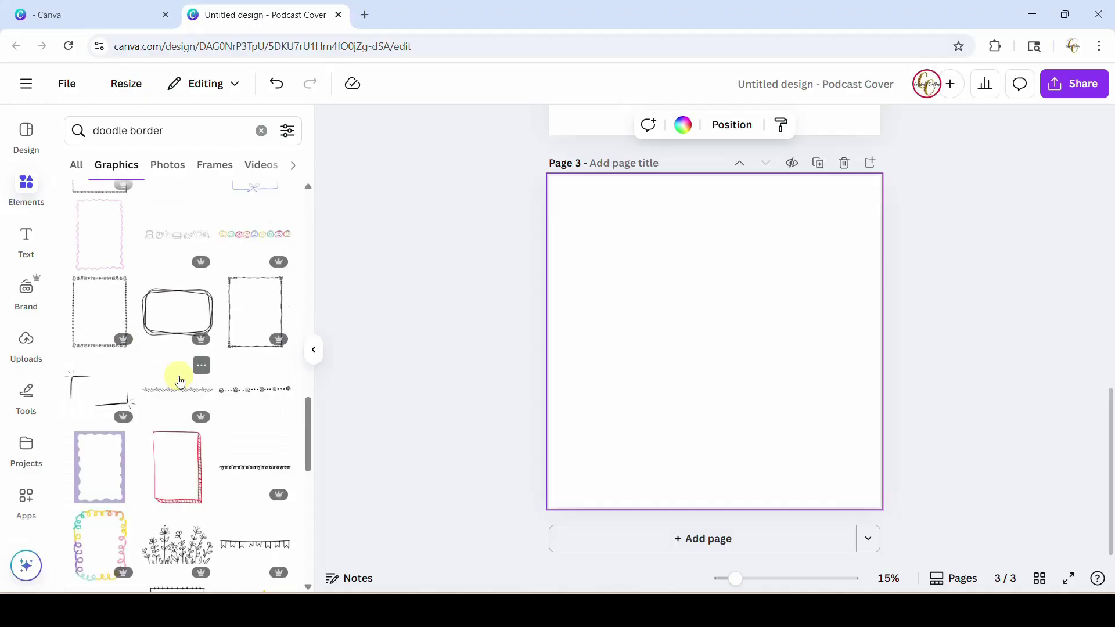
scroll(180, 381, "down", 5)
scroll(180, 382, "down", 5)
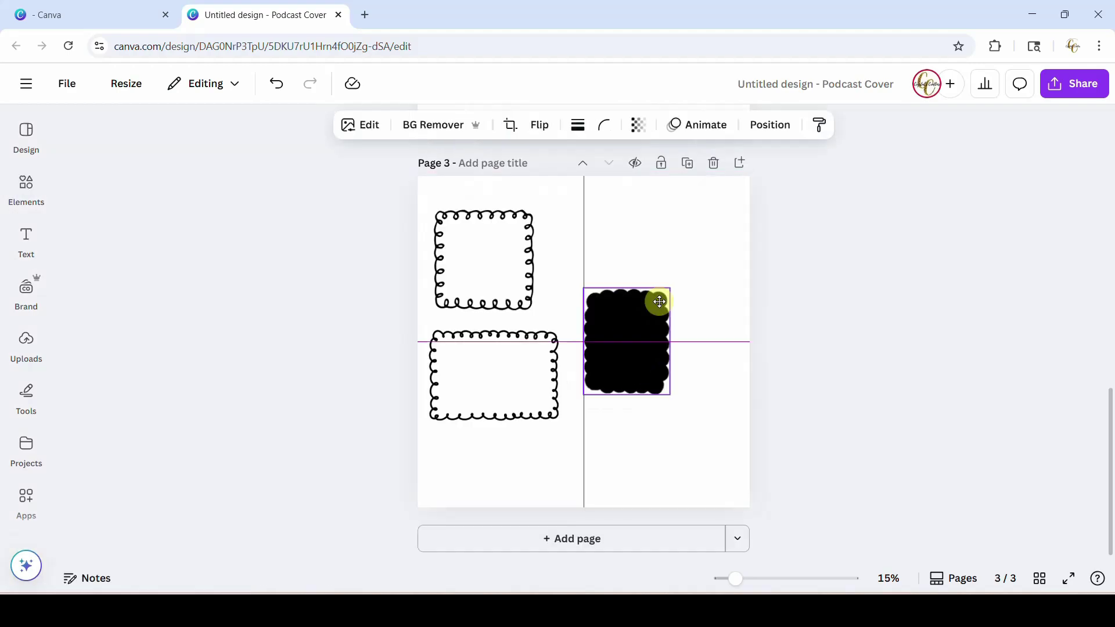
Move the black scalloped shape to page 3's top right and set the wide frame's shadow to None.
left_click_drag(655, 301, 639, 262)
left_click(511, 418)
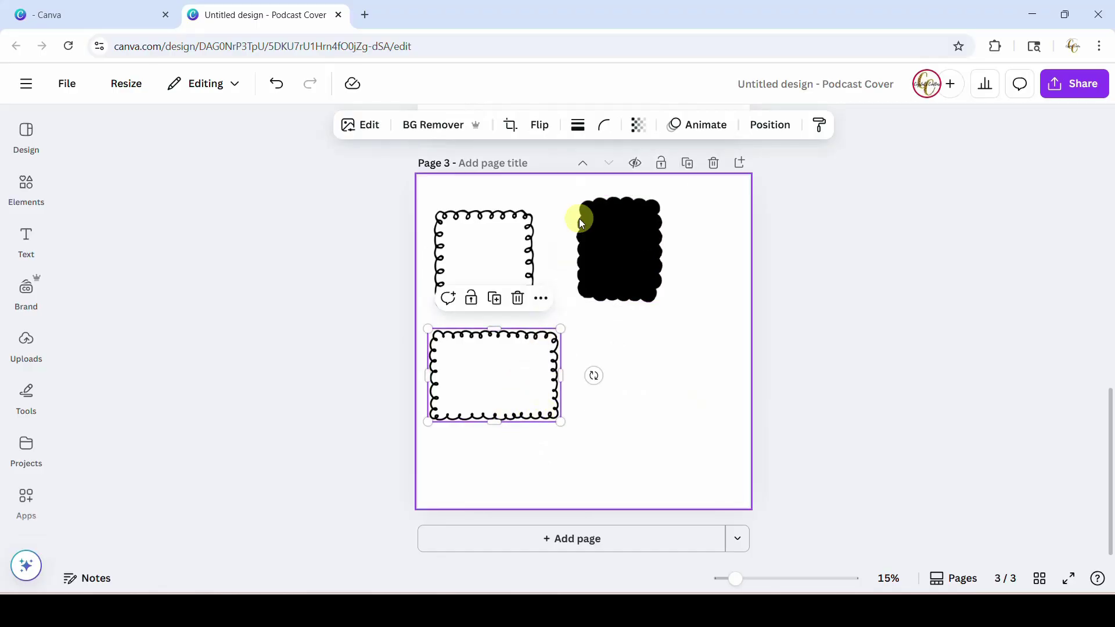
left_click(383, 127)
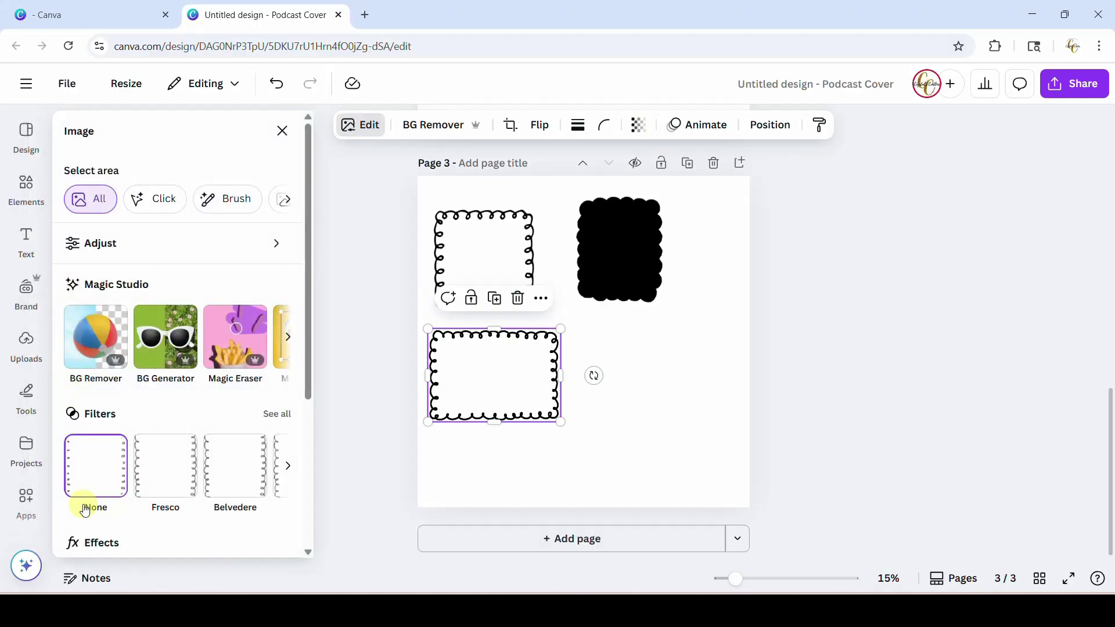
scroll(85, 510, "down", 4)
left_click(93, 383)
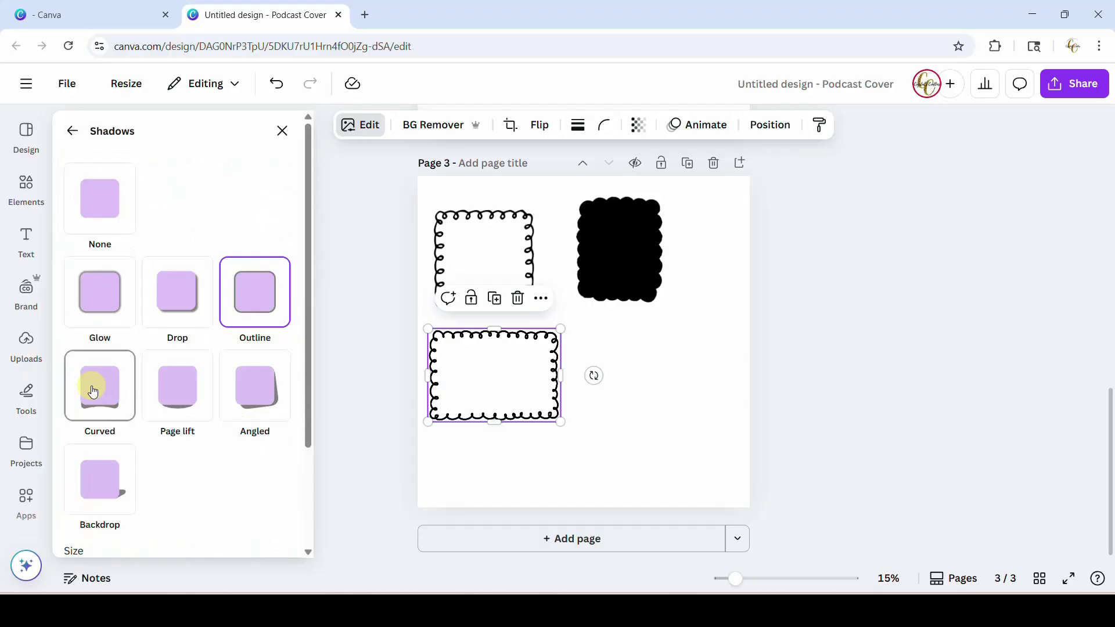
left_click(96, 206)
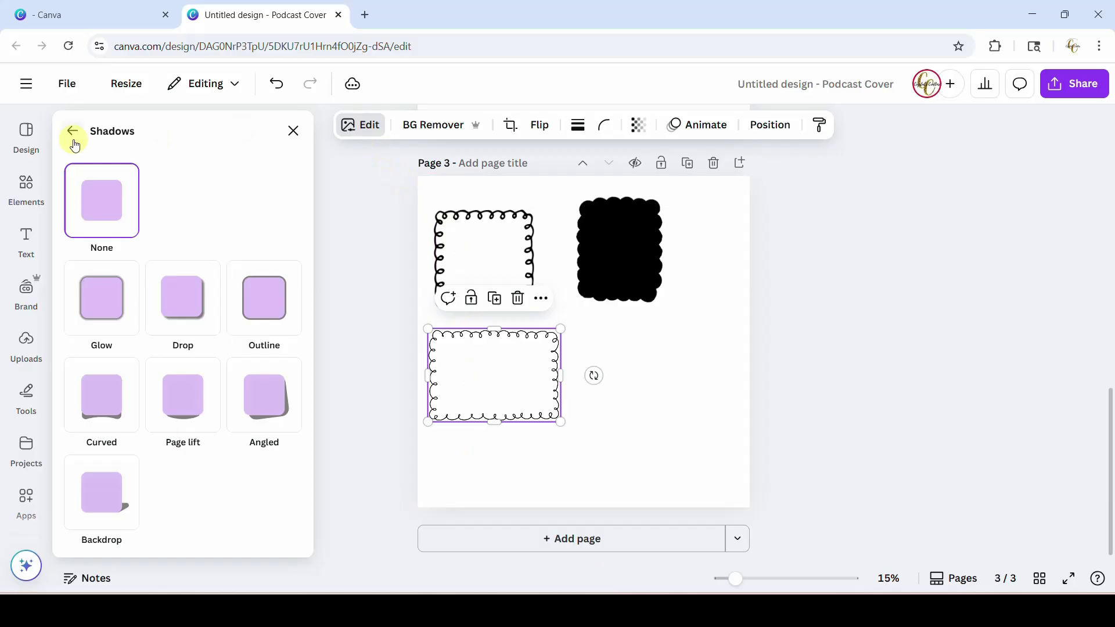
left_click(294, 130)
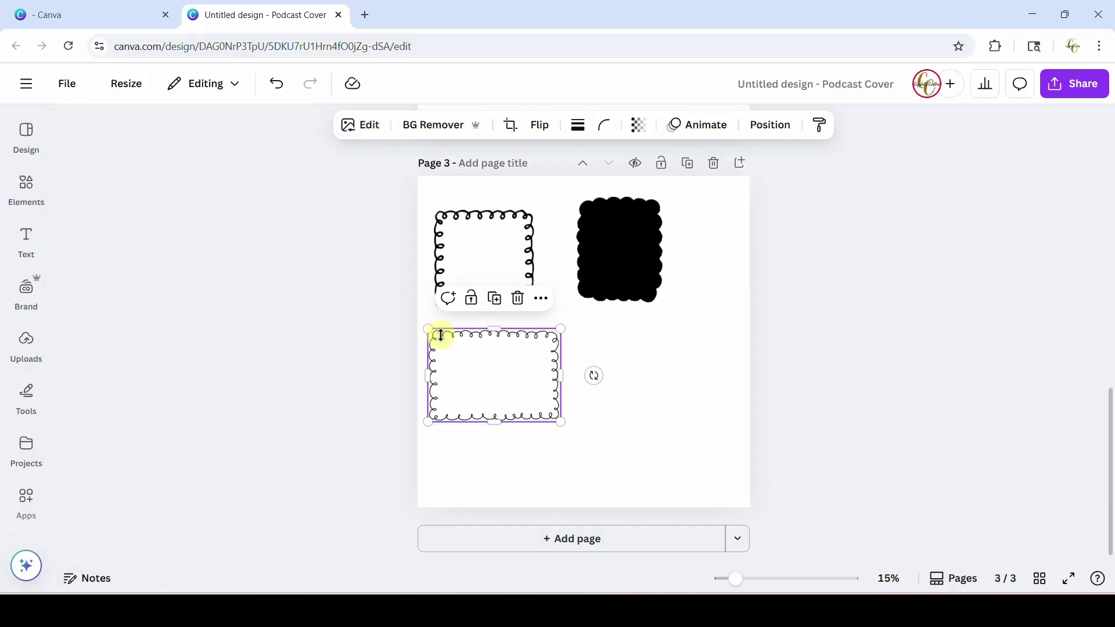
Give the wide scalloped frame an Outline shadow with Size reduced to 6.
left_click(367, 132)
scroll(92, 453, "down", 4)
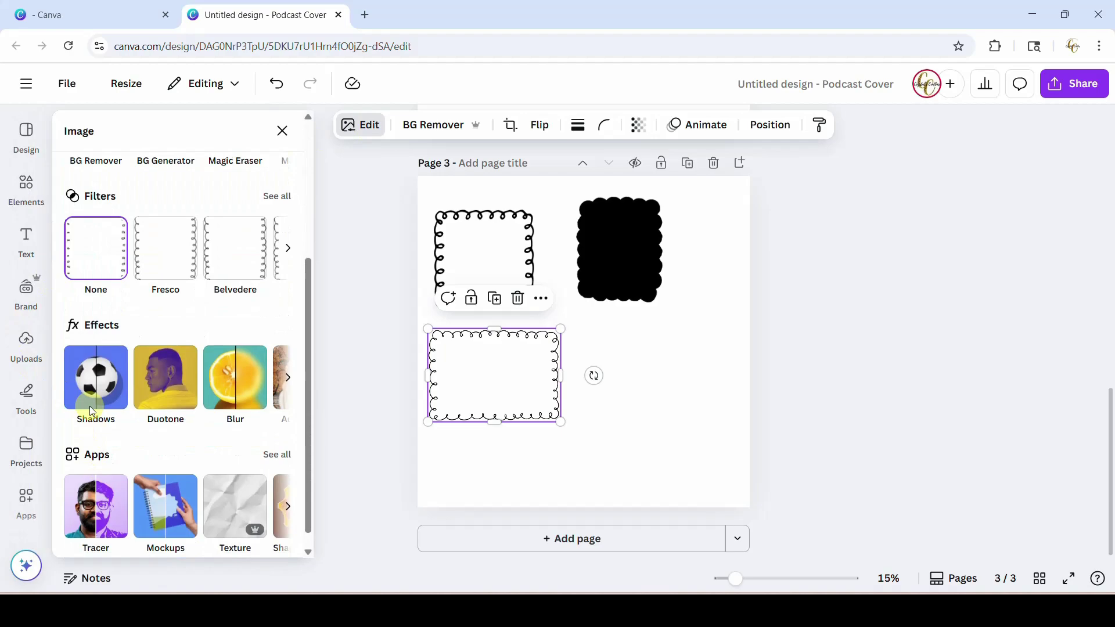
left_click(89, 406)
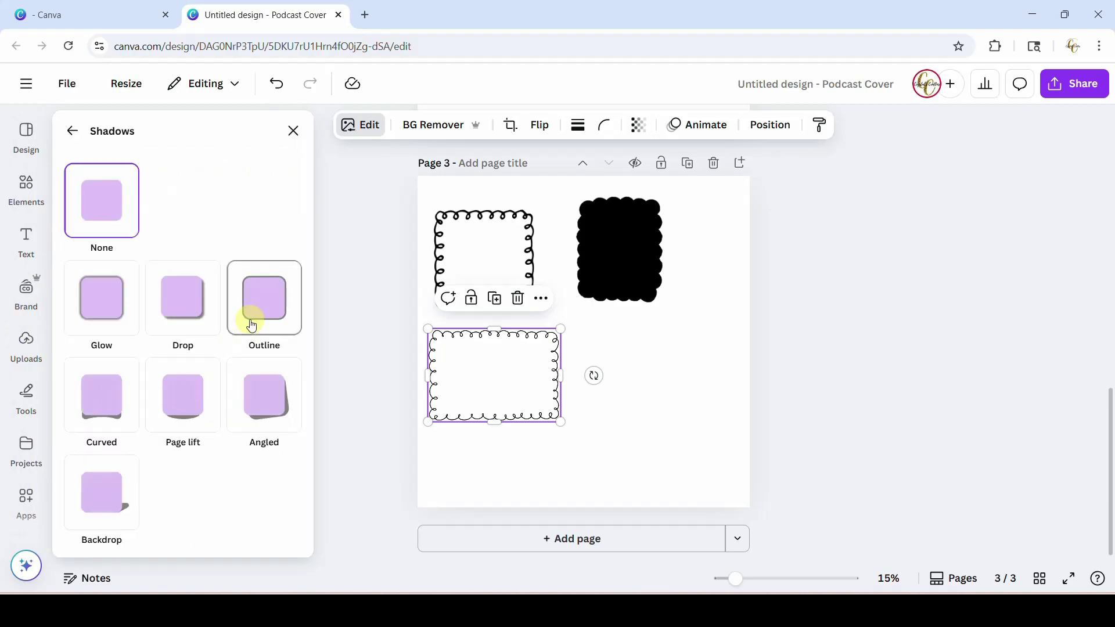
left_click(251, 324)
scroll(204, 456, "down", 3)
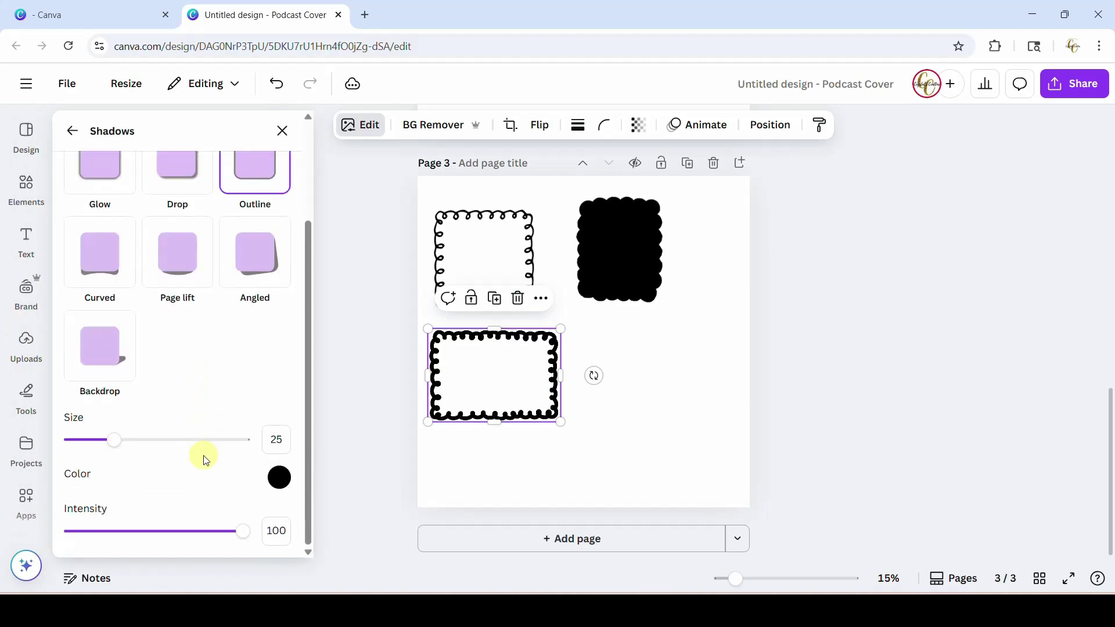
left_click_drag(116, 450, 83, 461)
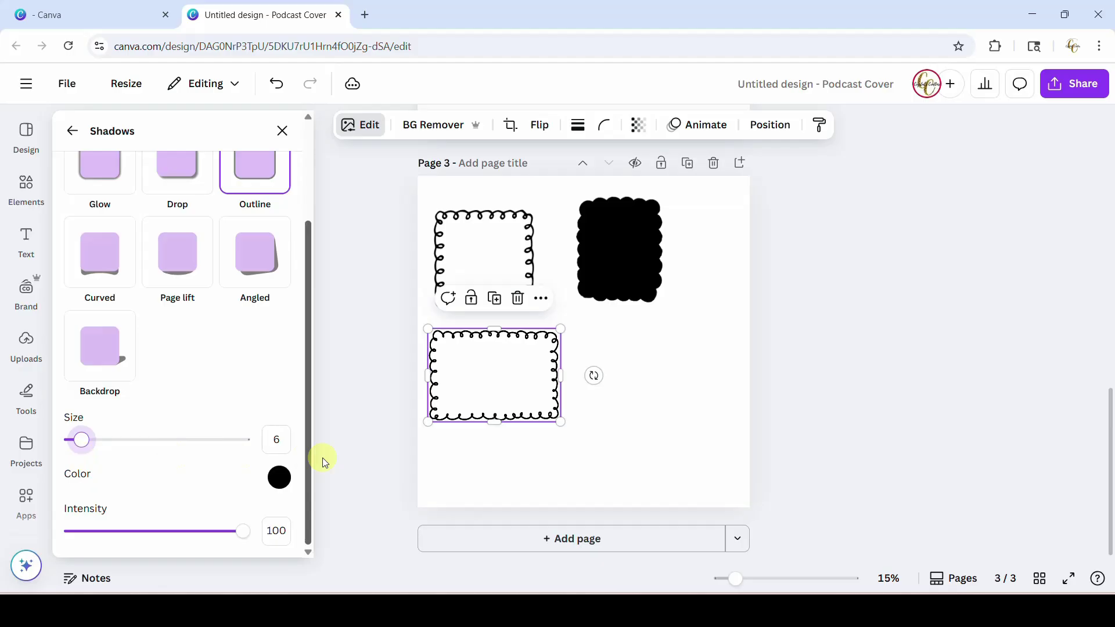
left_click(473, 481)
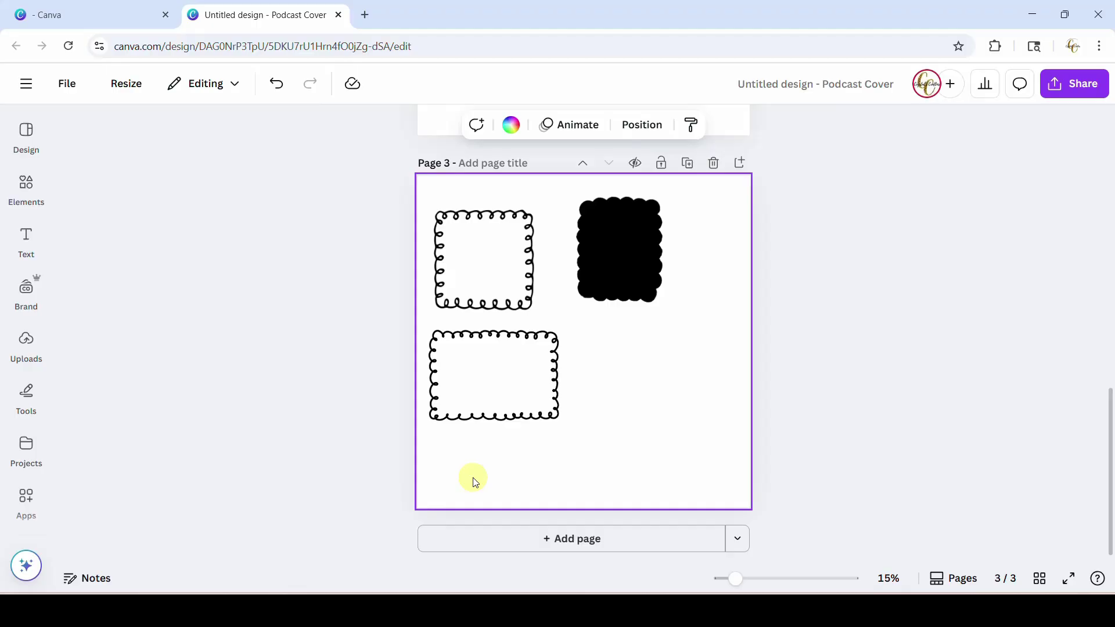
Add a new blank page 4 below page 3.
scroll(475, 482, "up", 5)
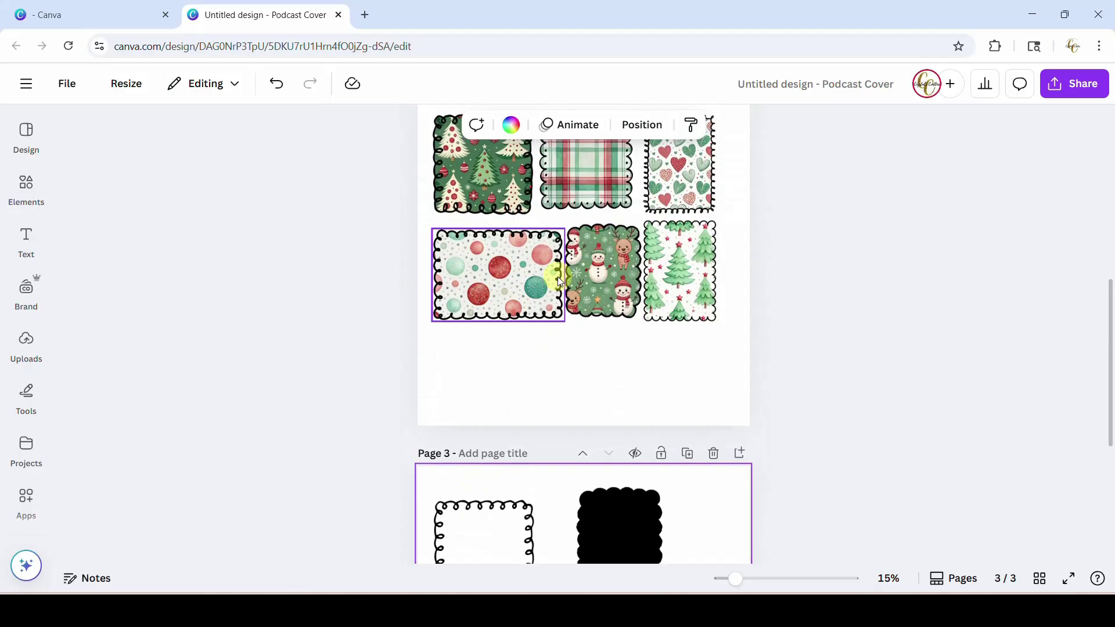
scroll(537, 266, "down", 5)
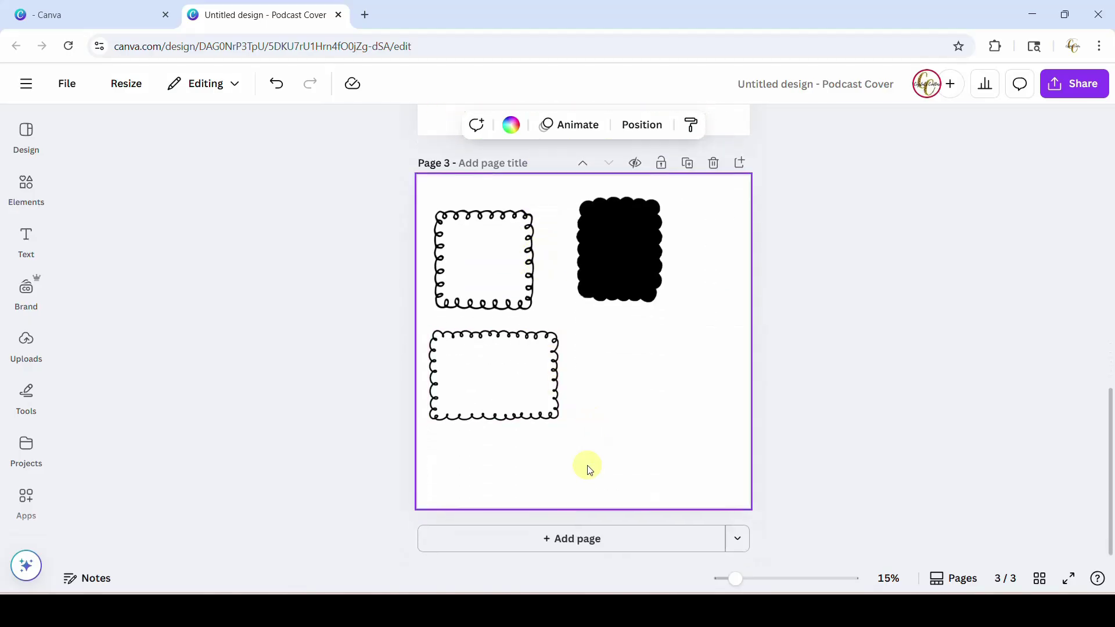
left_click(548, 538)
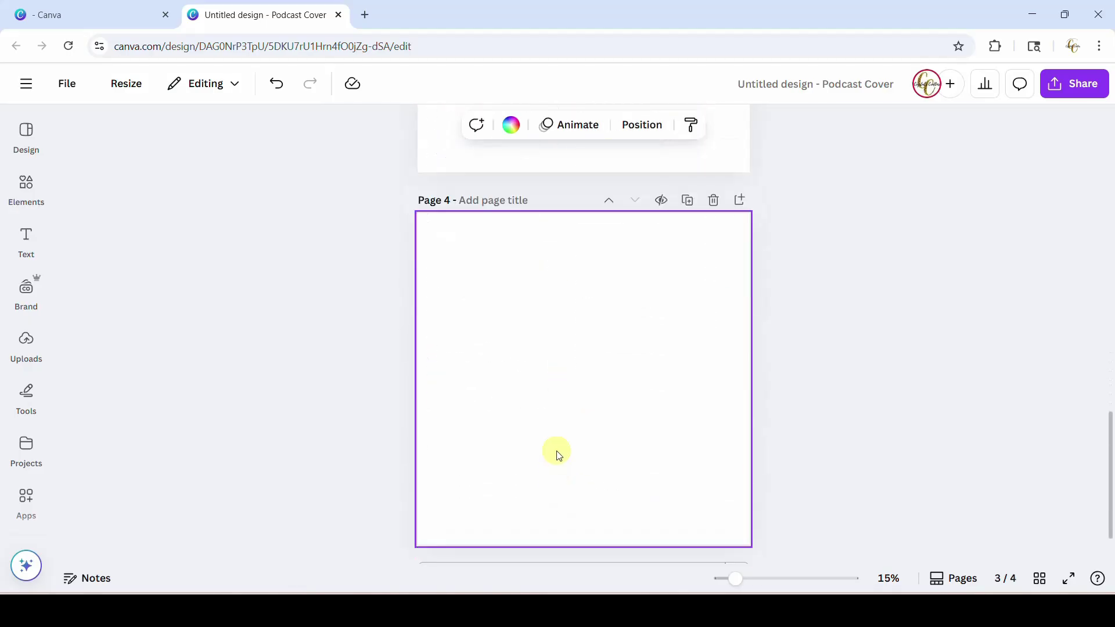
Move the wide scalloped frame onto page 4, enlarge it to nearly fill the page, and zoom to 28%.
scroll(517, 325, "up", 3)
mouse_move(485, 194)
left_mouse_down()
mouse_move(530, 378)
mouse_move(505, 461)
left_mouse_up()
left_click_drag(626, 468, 704, 544)
left_click_drag(482, 369, 417, 340)
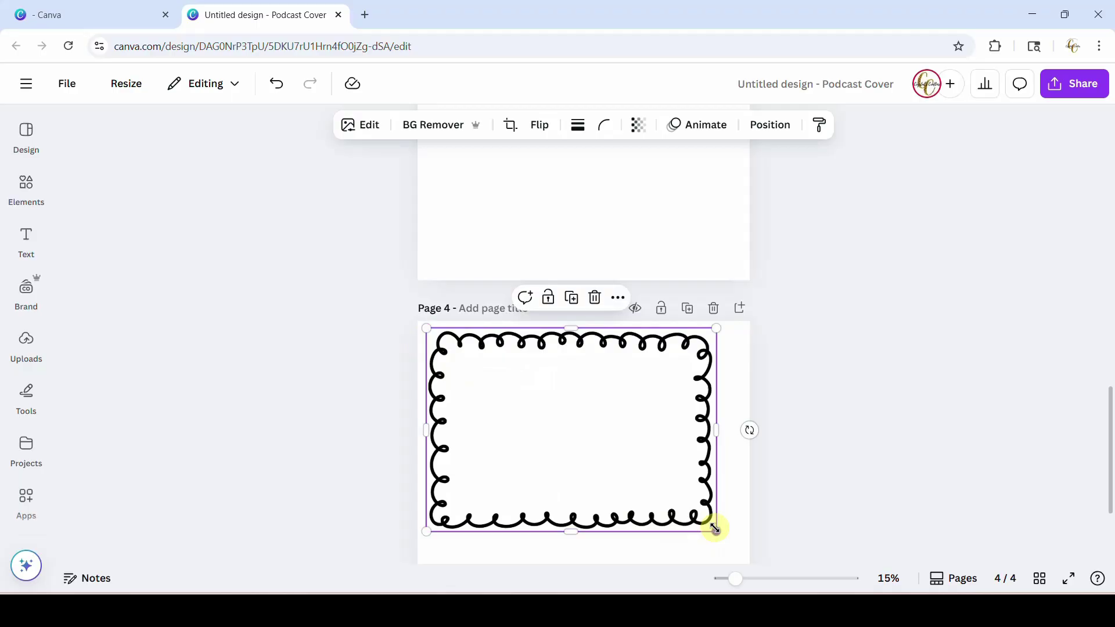
left_click_drag(715, 530, 756, 580)
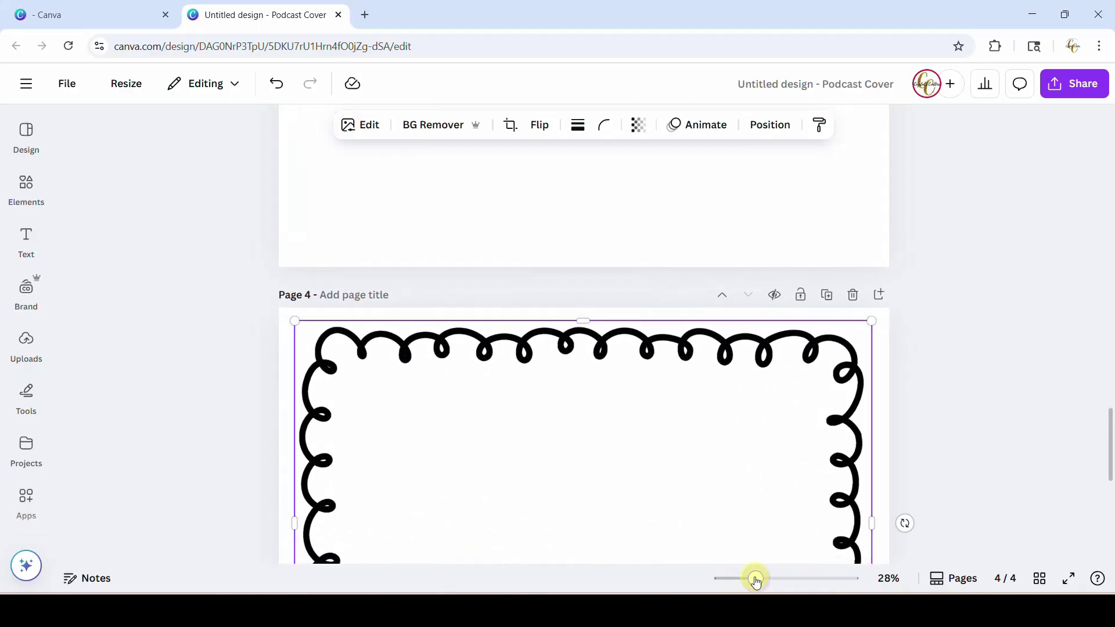
scroll(755, 511, "down", 3)
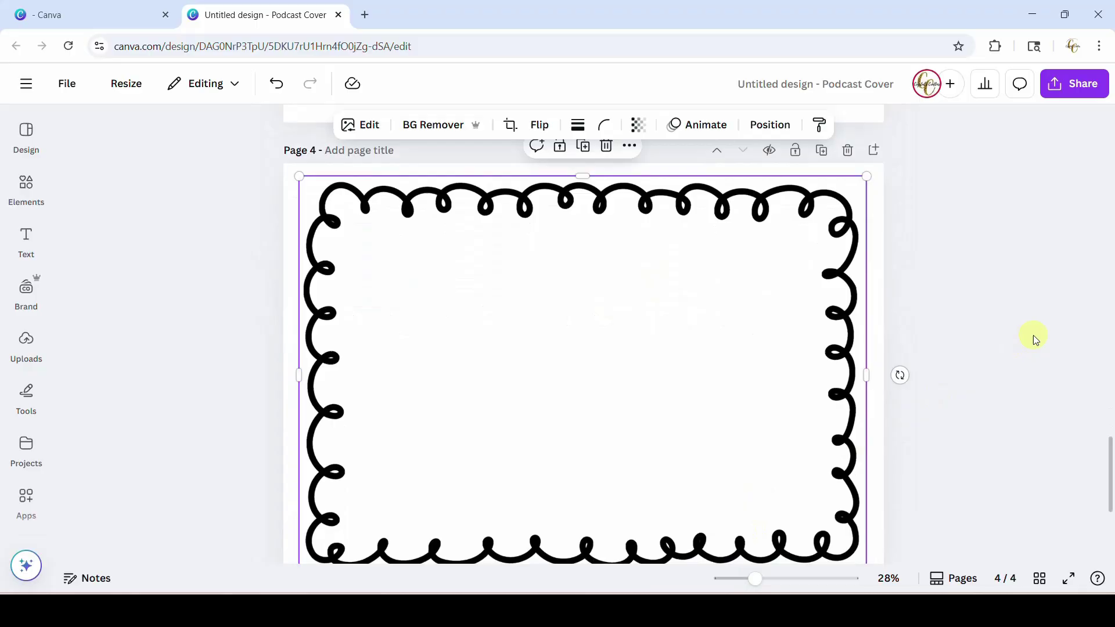
left_click_drag(1108, 468, 1111, 476)
Pick the Draw marker pen and raise its Weight for a much thicker stroke.
left_click(26, 287)
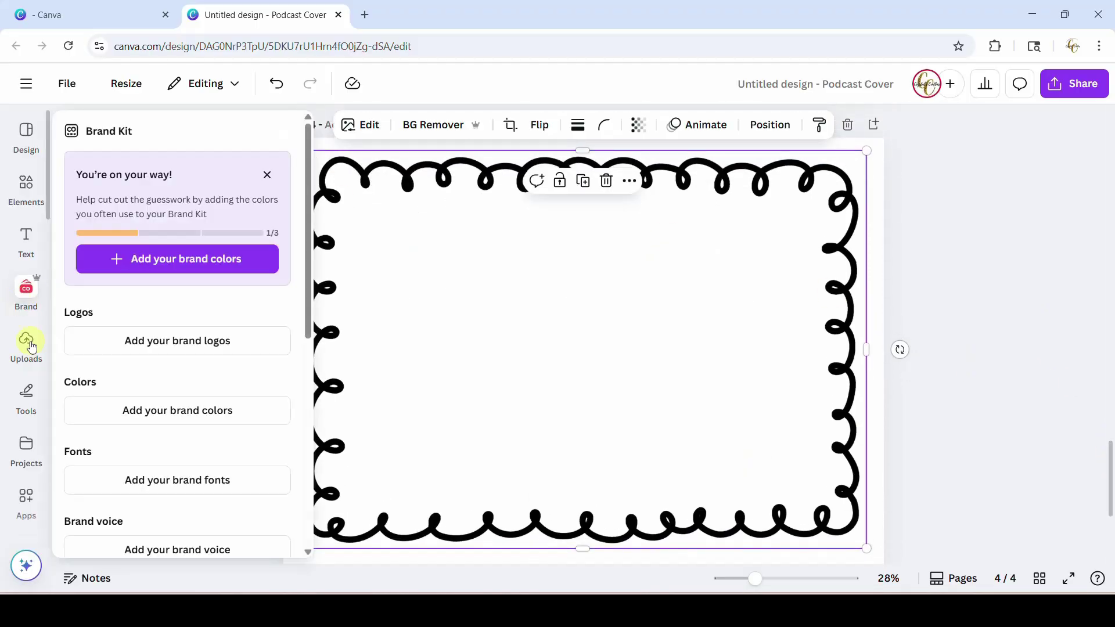
left_click(28, 400)
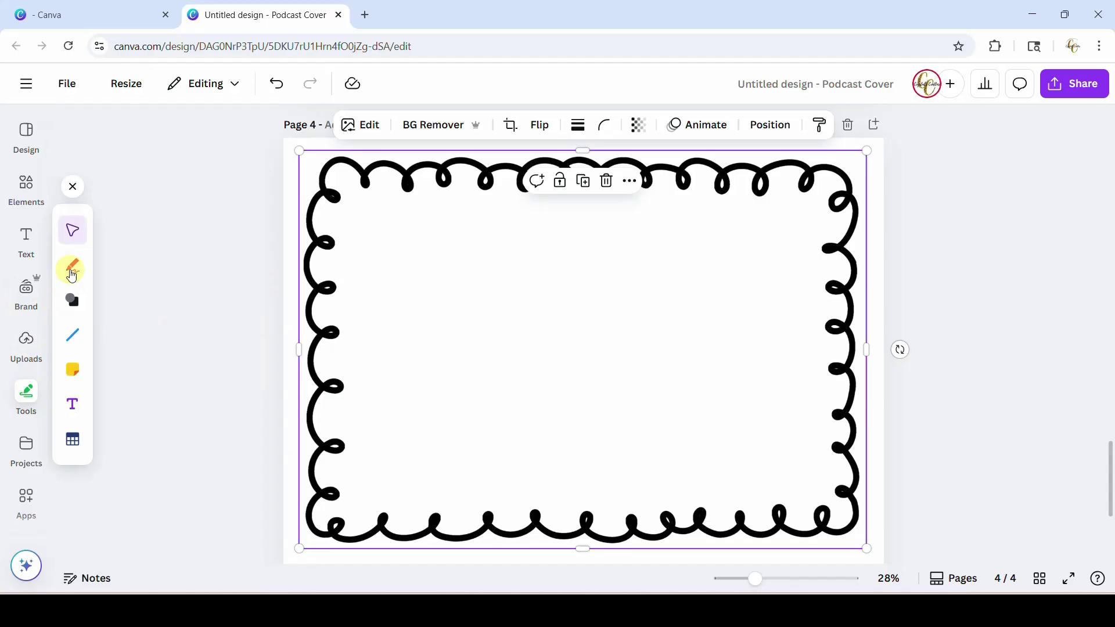
left_click(74, 266)
left_click(116, 287)
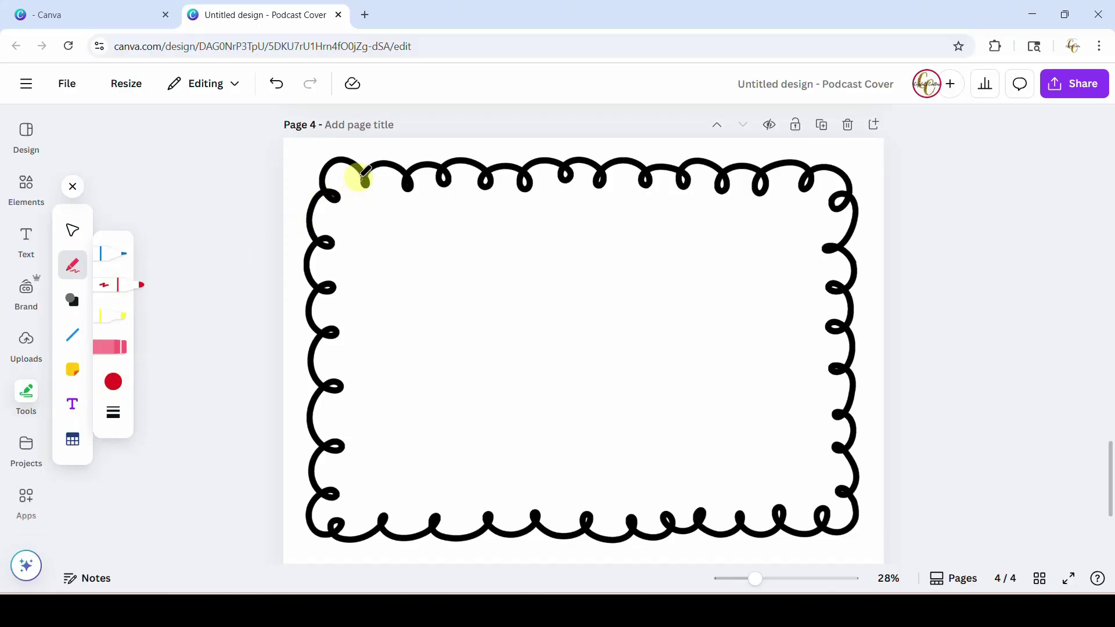
left_click(114, 413)
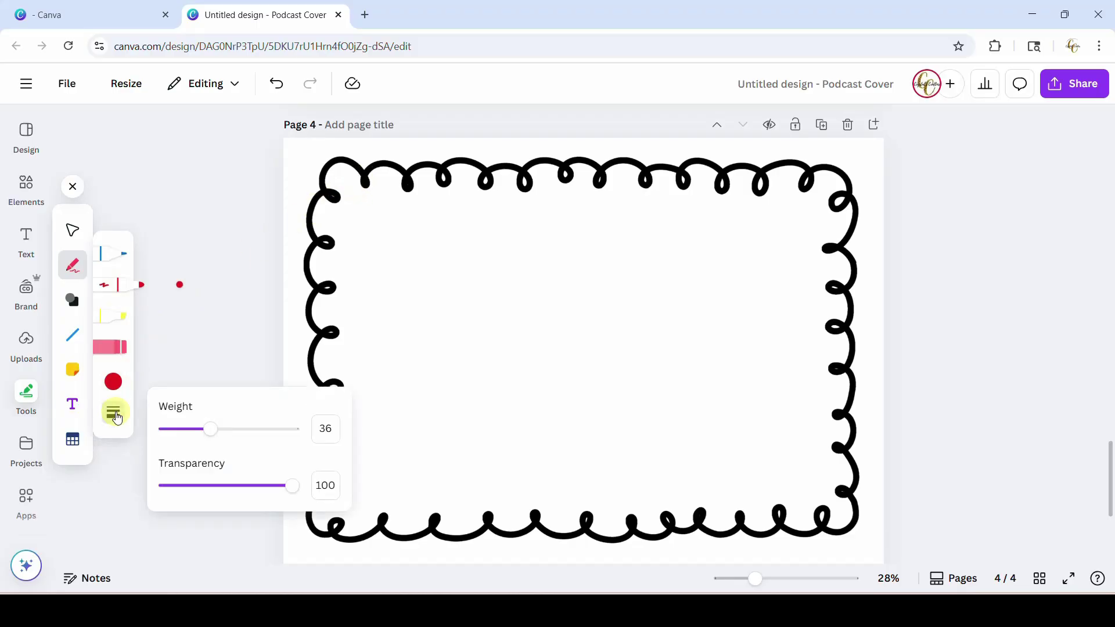
left_click_drag(217, 428, 268, 428)
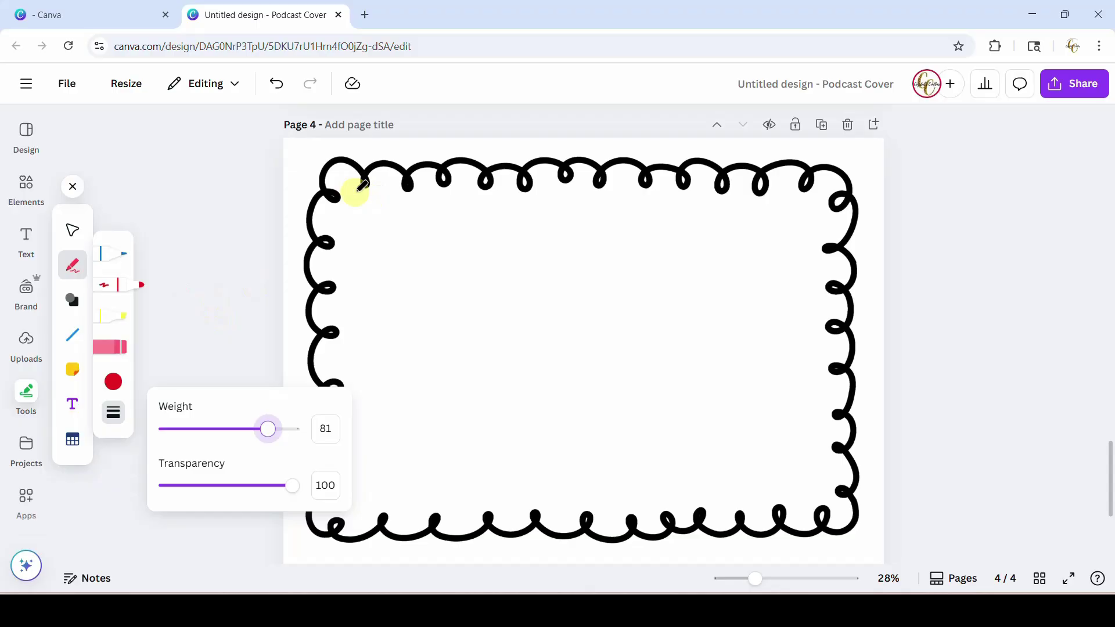
Trace red marker strokes around all the border's loops, undoing one bad stroke.
mouse_move(358, 193)
left_mouse_down()
mouse_move(335, 171)
mouse_move(339, 206)
mouse_move(295, 195)
mouse_move(365, 196)
left_mouse_up()
key("ctrl+z")
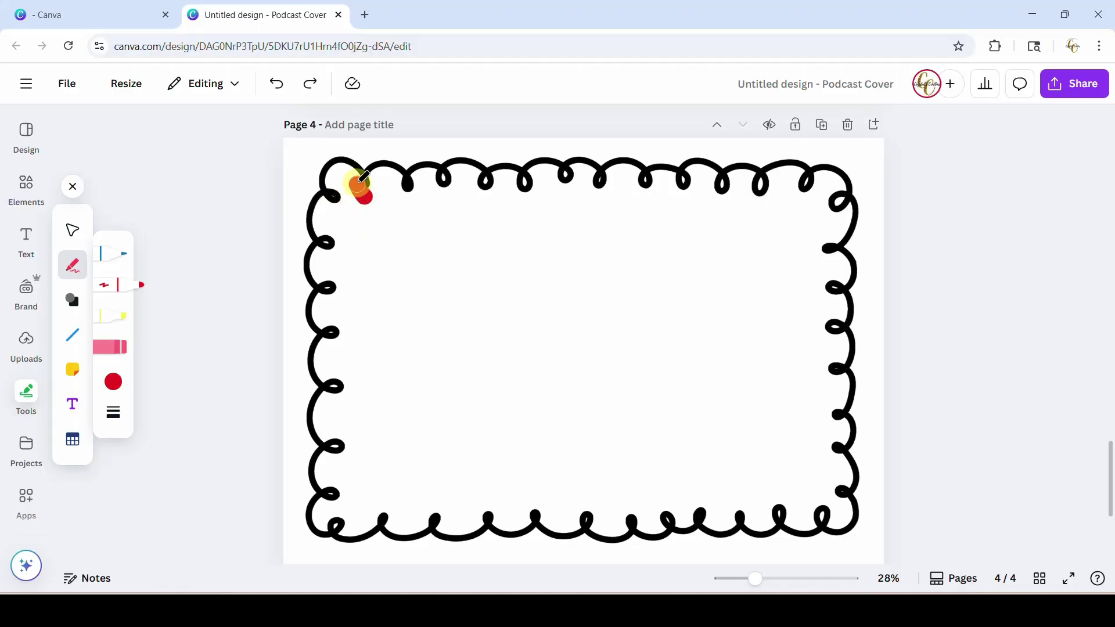
left_click_drag(355, 177, 351, 174)
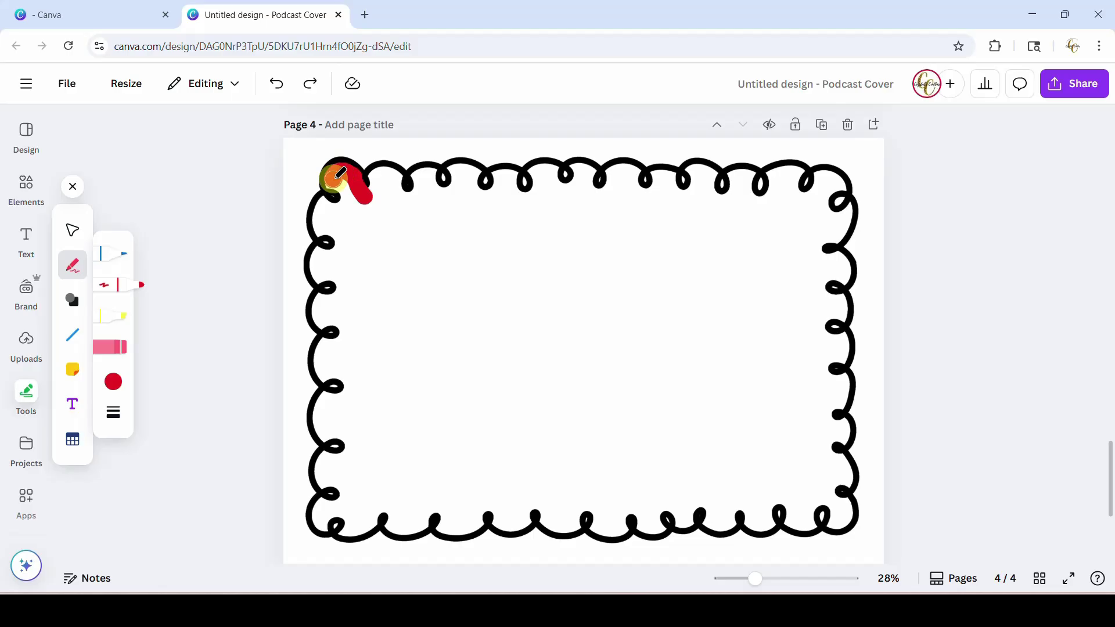
mouse_move(338, 176)
left_mouse_down()
mouse_move(326, 212)
mouse_move(338, 236)
mouse_move(319, 264)
mouse_move(328, 318)
mouse_move(326, 304)
mouse_move(340, 312)
mouse_move(325, 342)
mouse_move(321, 511)
mouse_move(619, 523)
mouse_move(843, 400)
mouse_move(836, 186)
left_mouse_up()
mouse_move(366, 180)
left_mouse_down()
mouse_move(801, 175)
mouse_move(819, 185)
left_mouse_up()
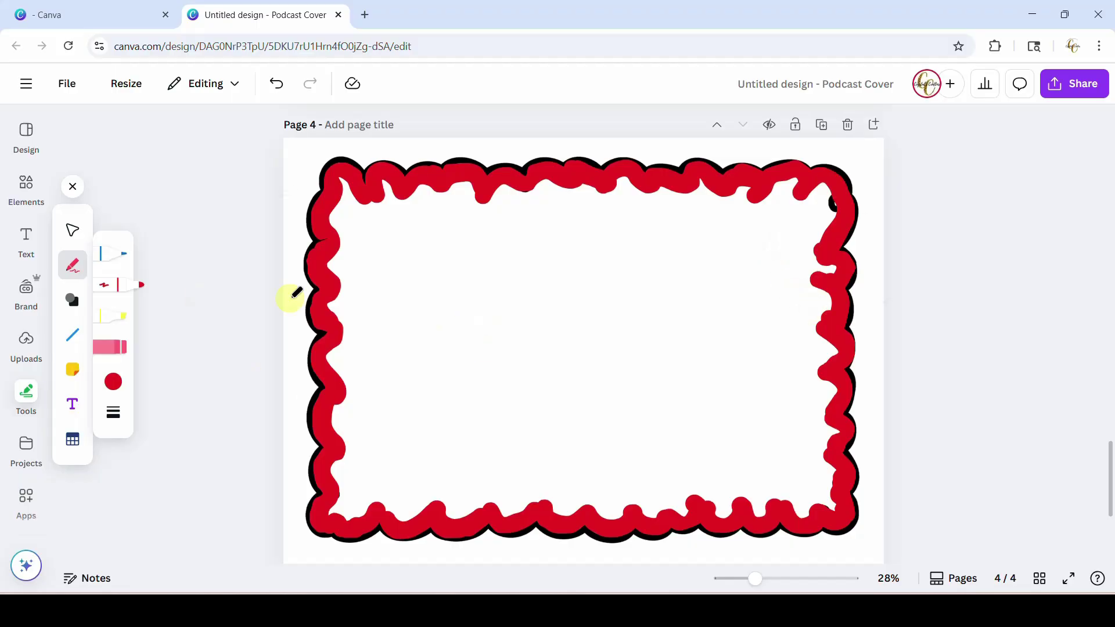
Add a red rounded square and stretch it to fill the frame's interior.
left_click(73, 301)
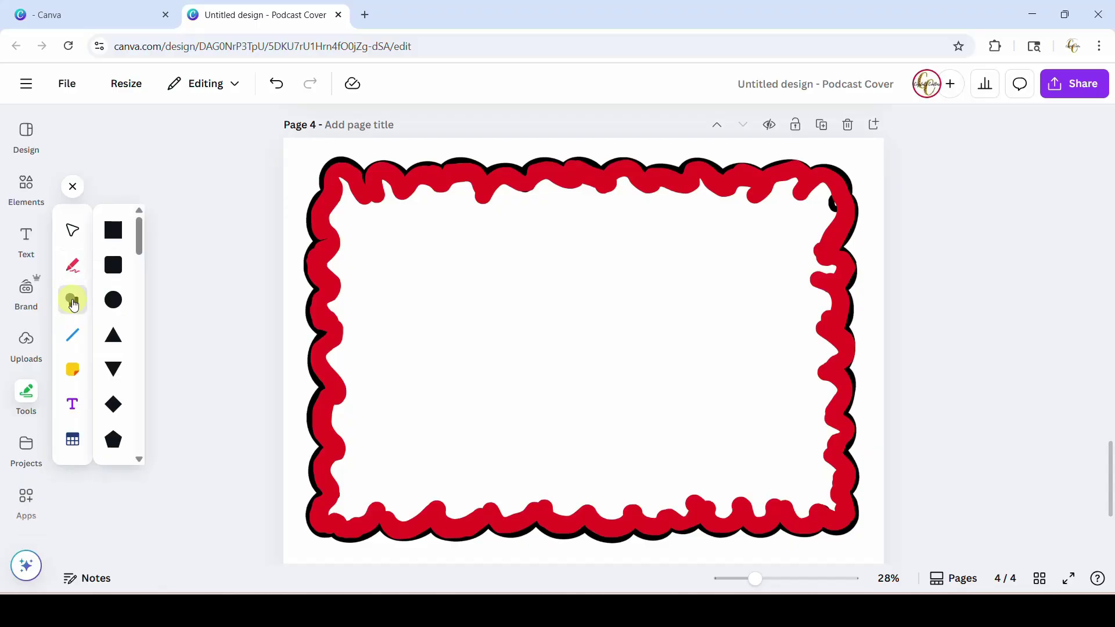
left_click(112, 264)
left_click(344, 259)
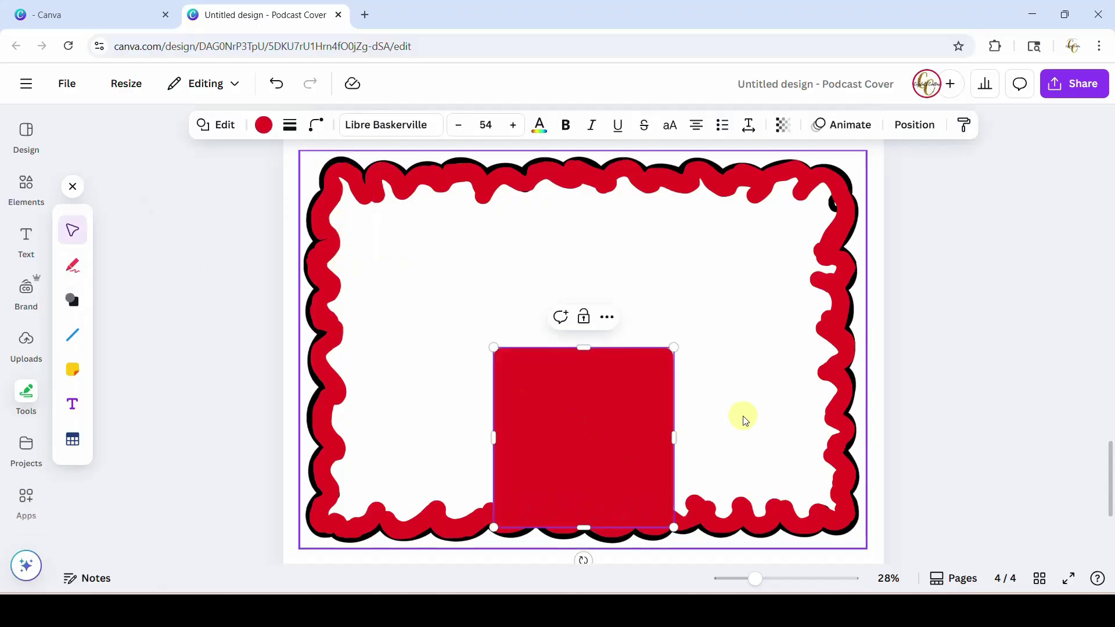
left_click_drag(596, 430, 431, 268)
left_click_drag(500, 274, 838, 262)
left_click_drag(588, 364, 594, 522)
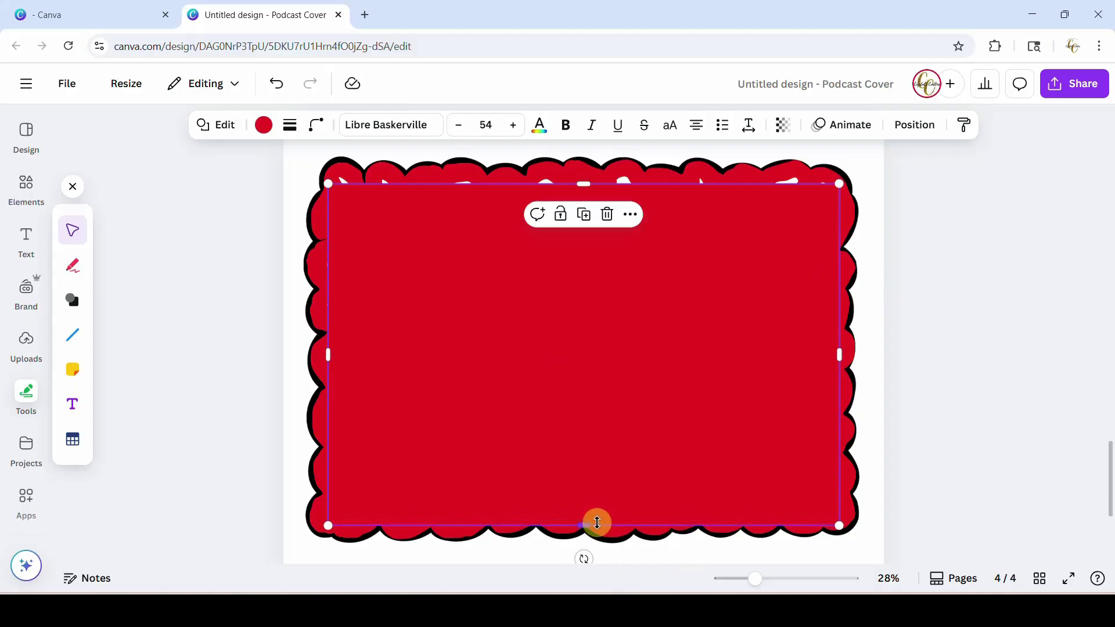
Paint over the remaining gaps at the top left with the red Draw marker.
left_click(876, 459)
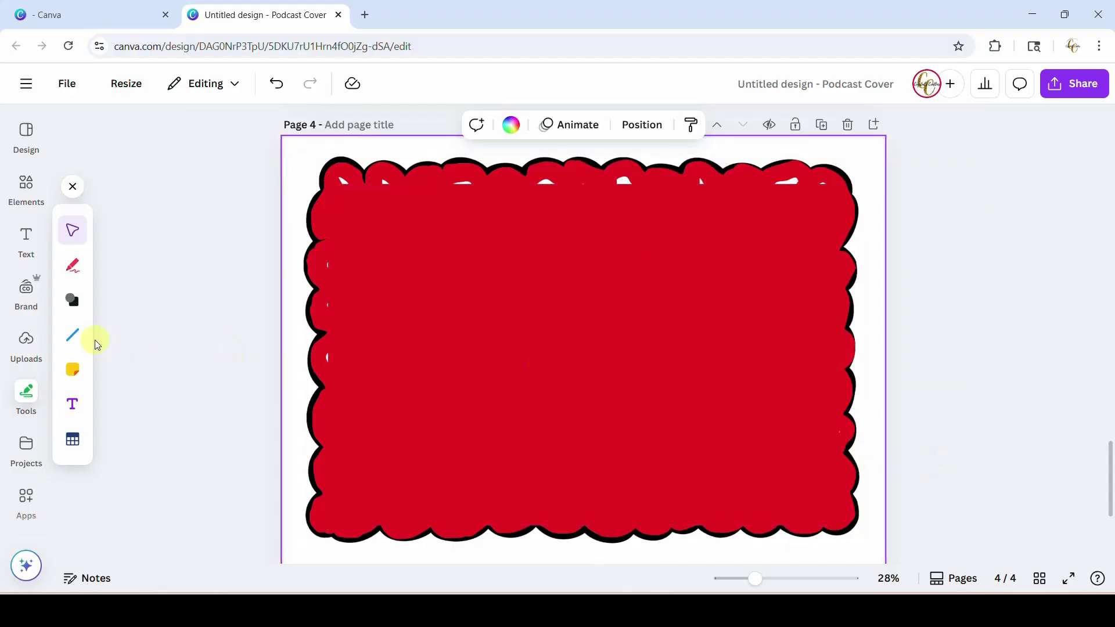
left_click(72, 265)
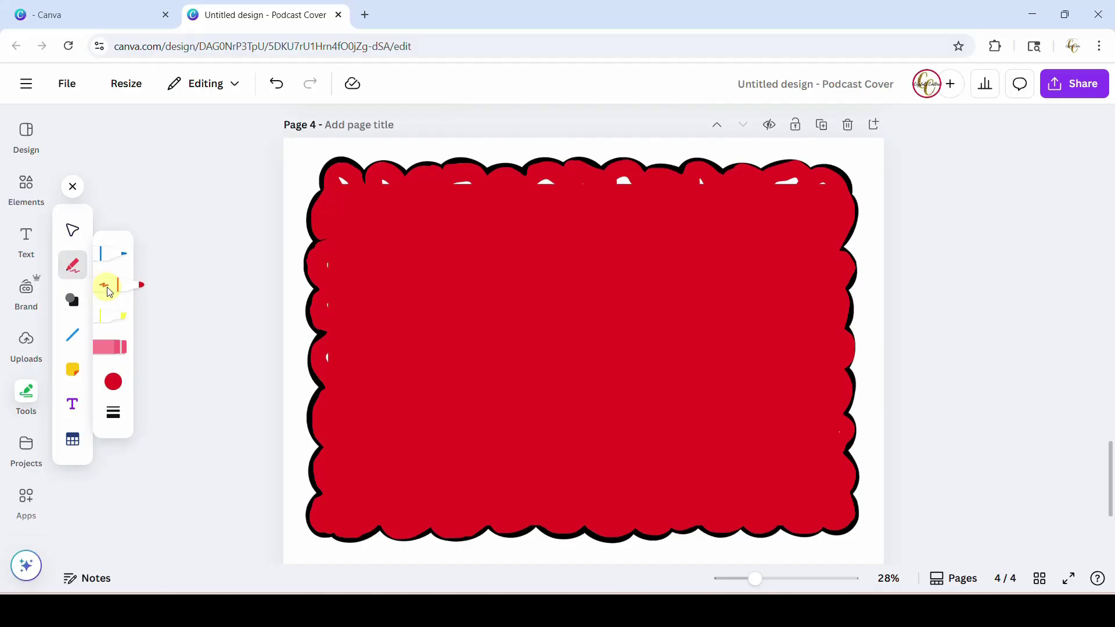
mouse_move(355, 203)
left_mouse_down()
mouse_move(333, 178)
mouse_move(512, 190)
mouse_move(710, 179)
mouse_move(739, 197)
mouse_move(832, 180)
mouse_move(398, 327)
mouse_move(329, 260)
mouse_move(329, 358)
mouse_move(356, 490)
left_mouse_up()
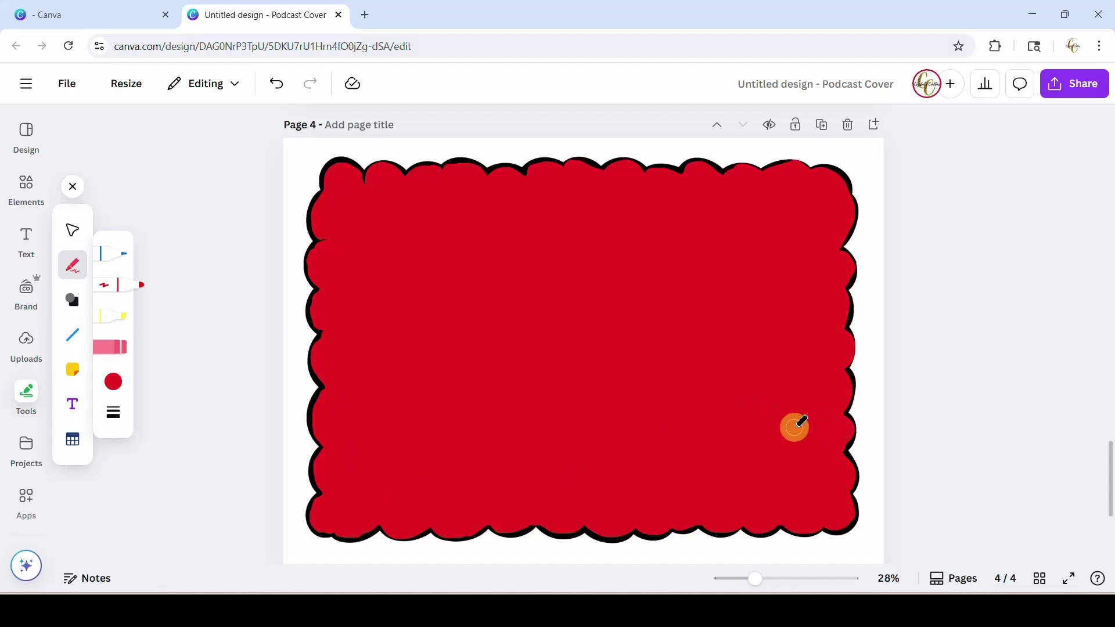
Move the black loop outline aside and delete it.
left_click(73, 187)
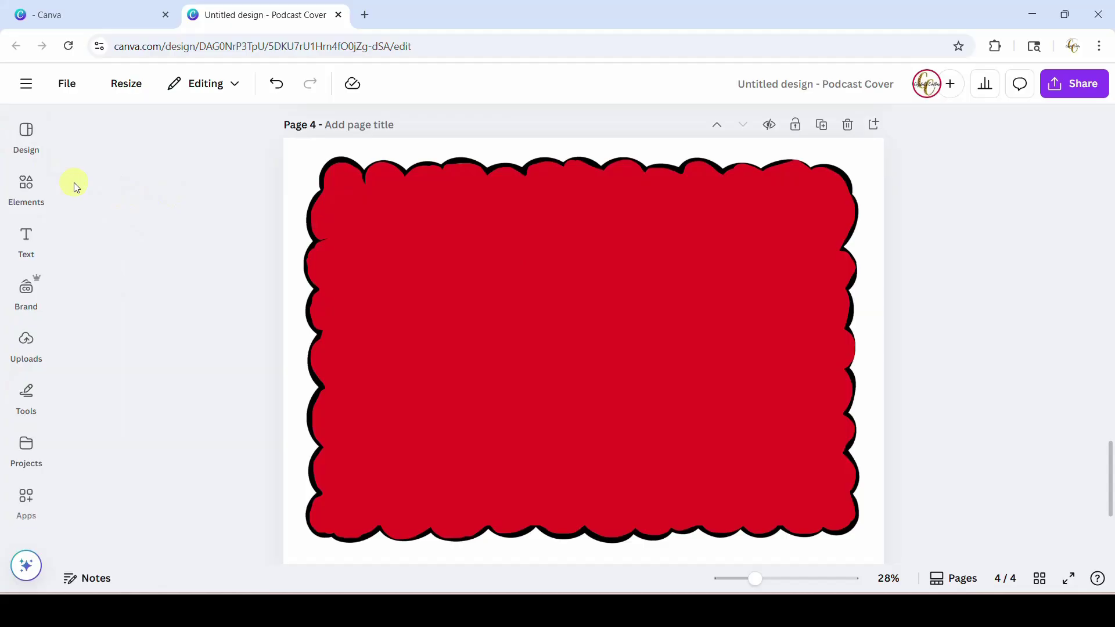
left_click_drag(327, 155, 197, 153)
key("Delete")
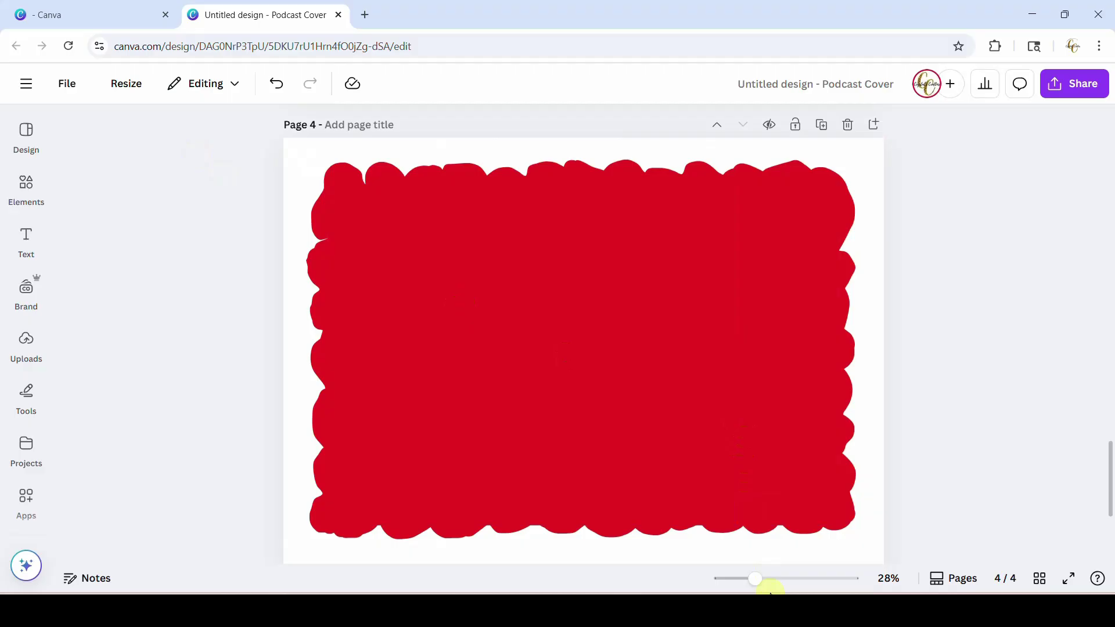
Select all the red pieces, group them, and move the group slightly lower.
left_click_drag(762, 586, 746, 580)
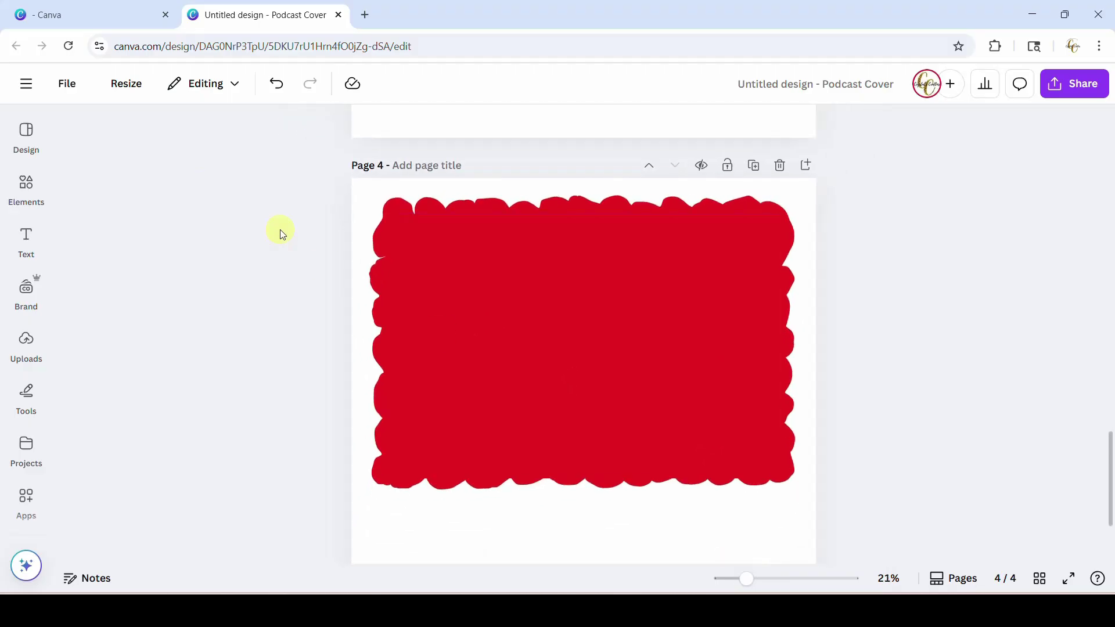
left_click_drag(284, 169, 884, 524)
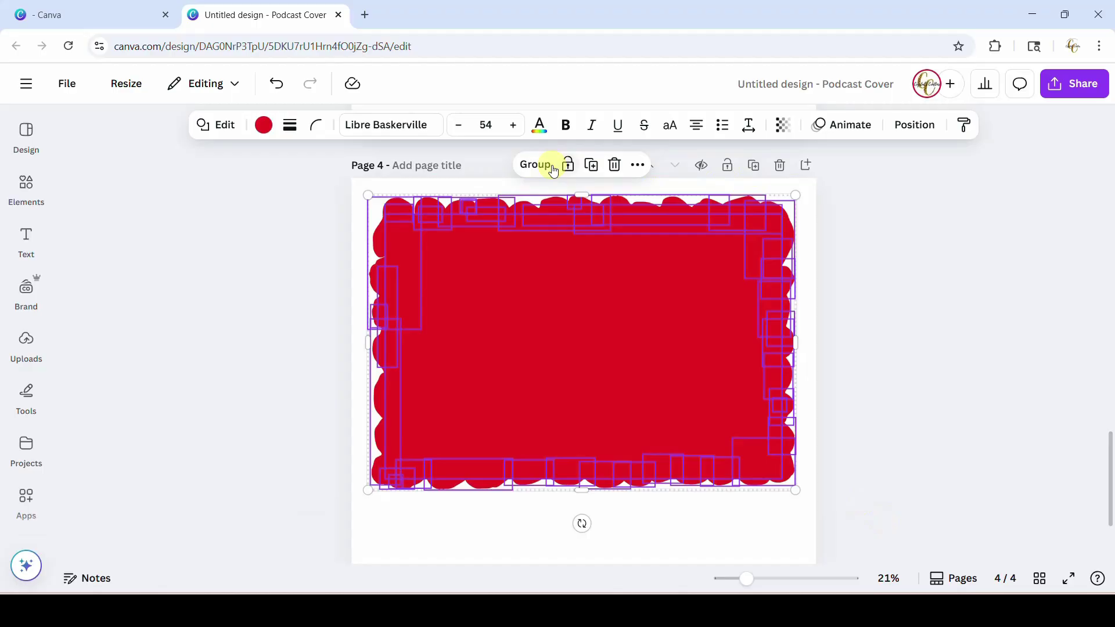
left_click(534, 166)
left_click_drag(623, 298, 627, 343)
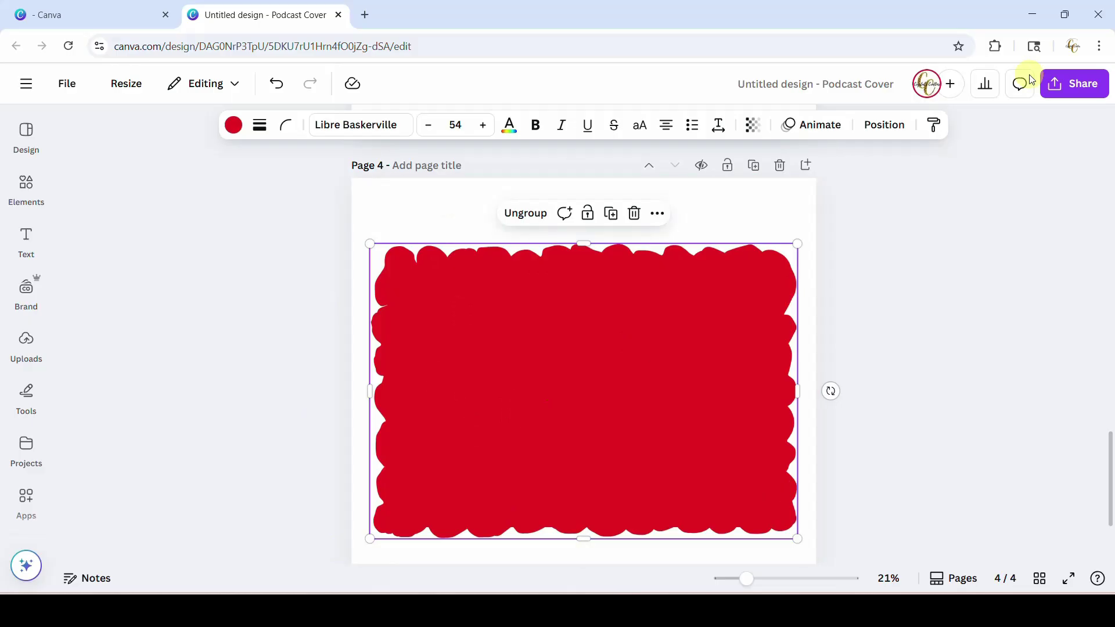
Download only Page 4 as a PNG via Share > Download with just Page 4 ticked.
left_click(1076, 83)
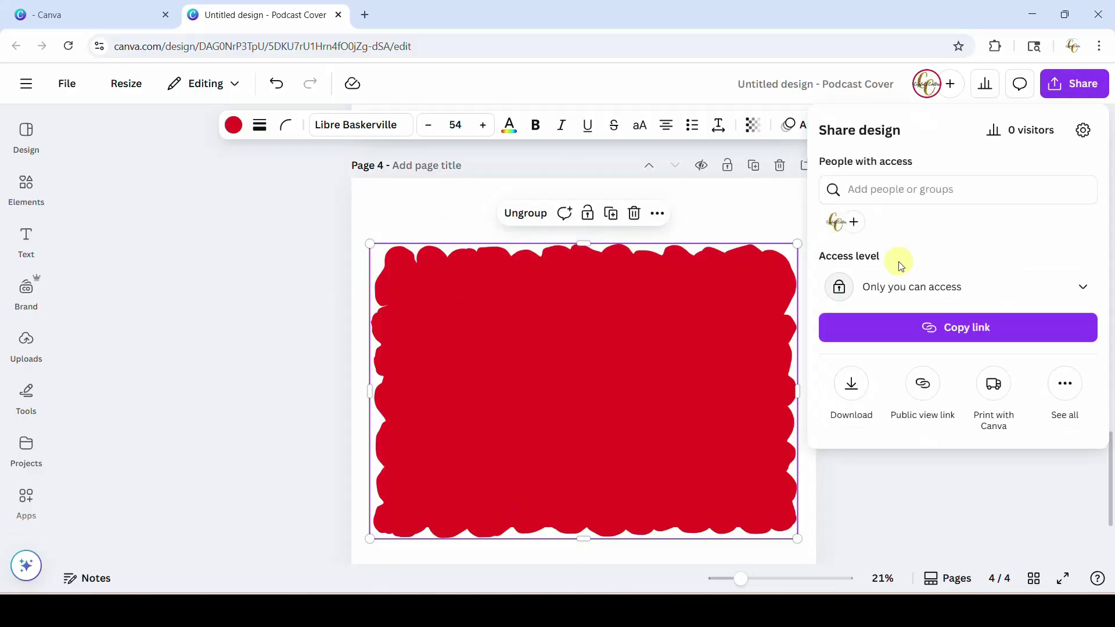
left_click(852, 380)
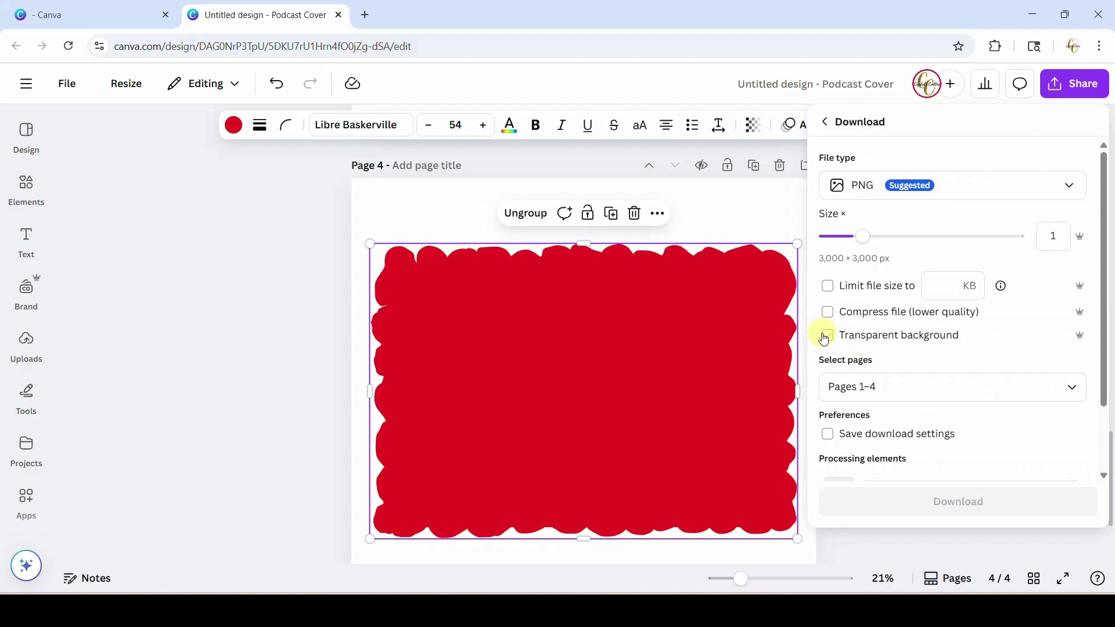
left_click(871, 386)
left_click(839, 224)
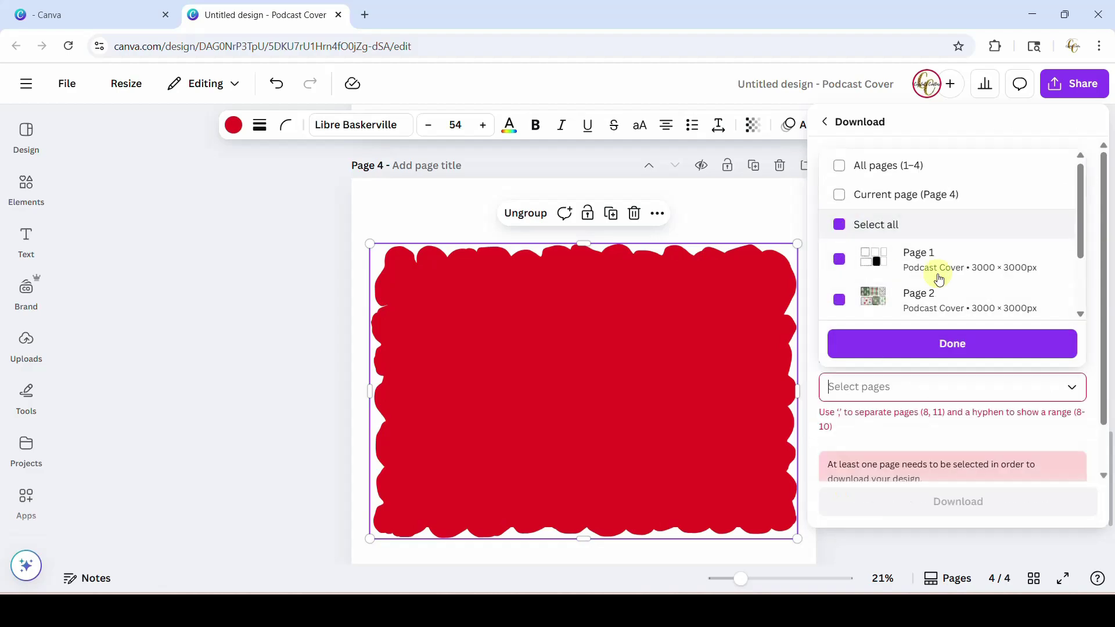
scroll(939, 279, "down", 2)
left_click(933, 296)
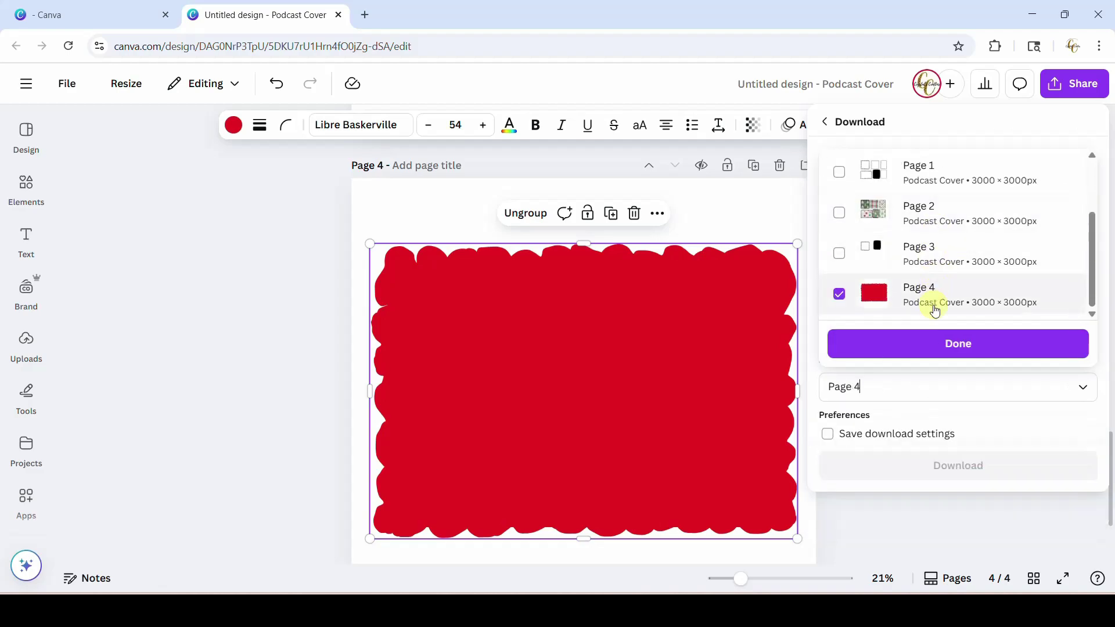
left_click(933, 345)
left_click(925, 465)
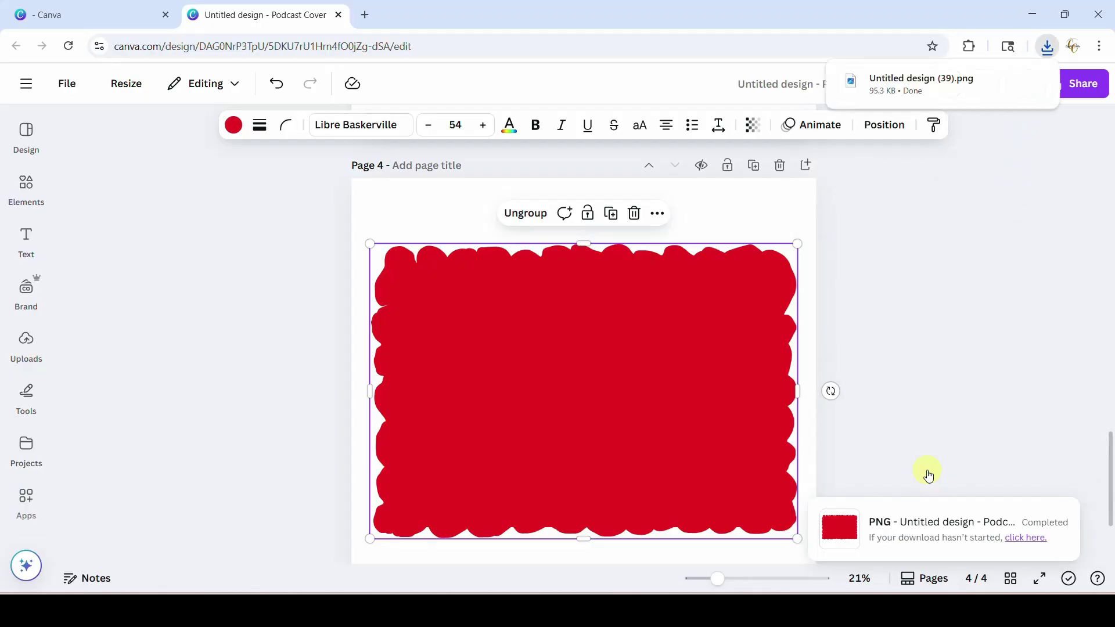
Trash the red shape on page 4, review pages 1–3, and return to the blank page 4.
scroll(903, 360, "down", 2)
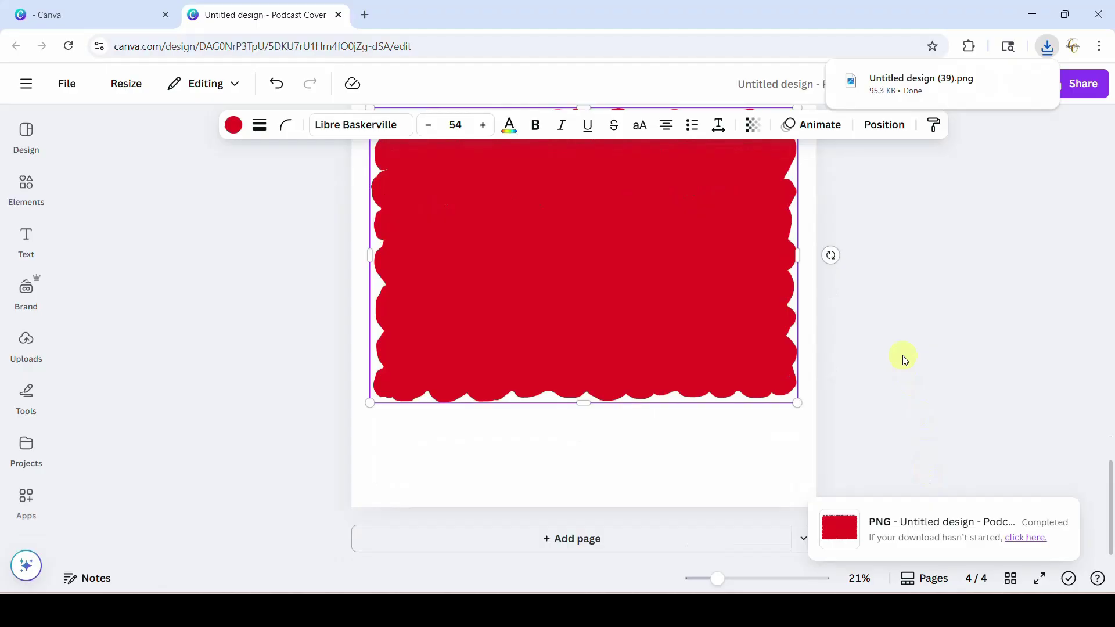
scroll(458, 321, "up", 3)
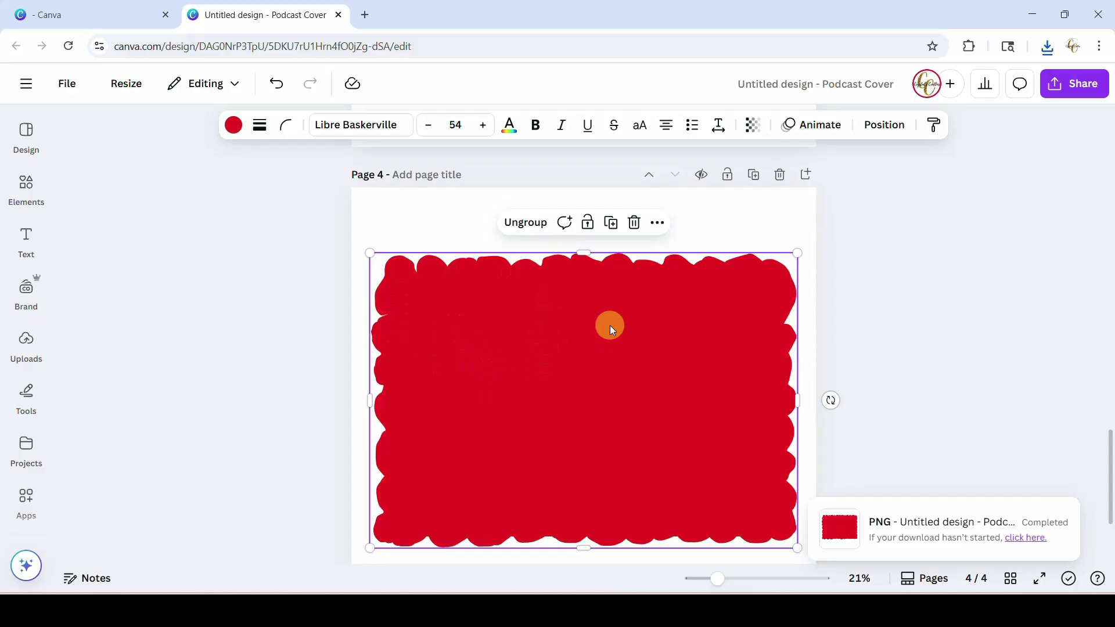
left_click(780, 175)
scroll(311, 298, "up", 3)
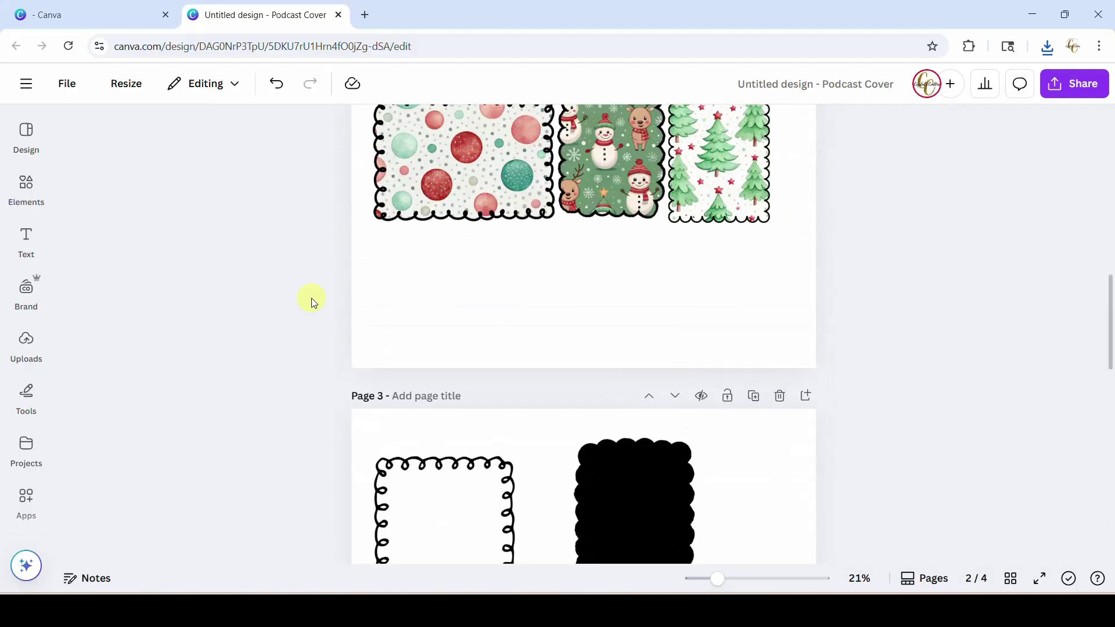
scroll(312, 298, "up", 10)
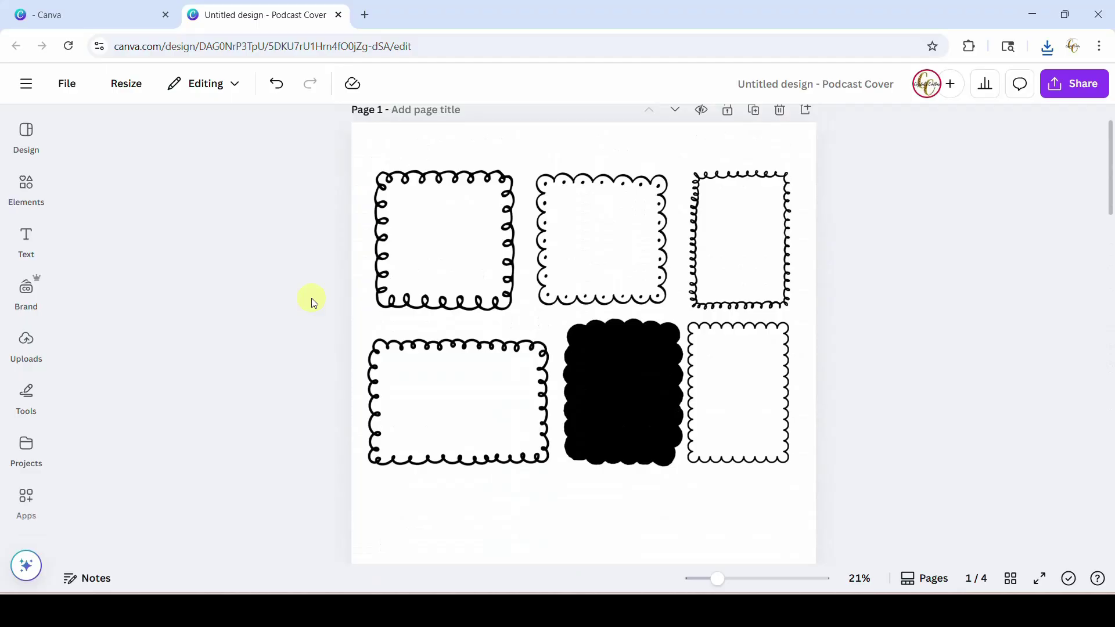
scroll(298, 372, "down", 5)
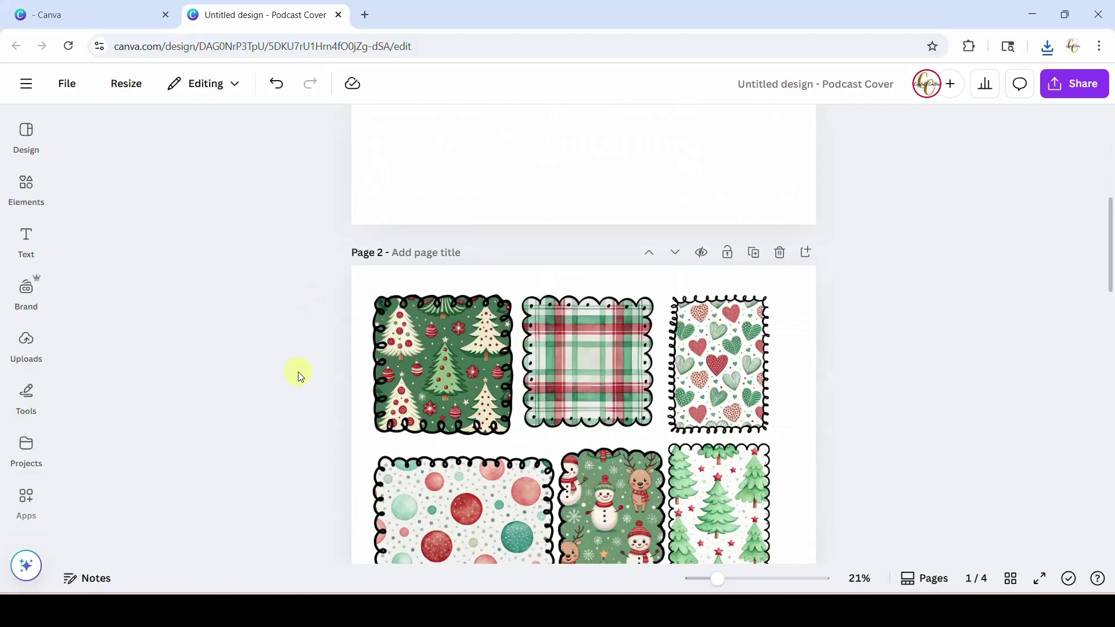
scroll(298, 372, "down", 1)
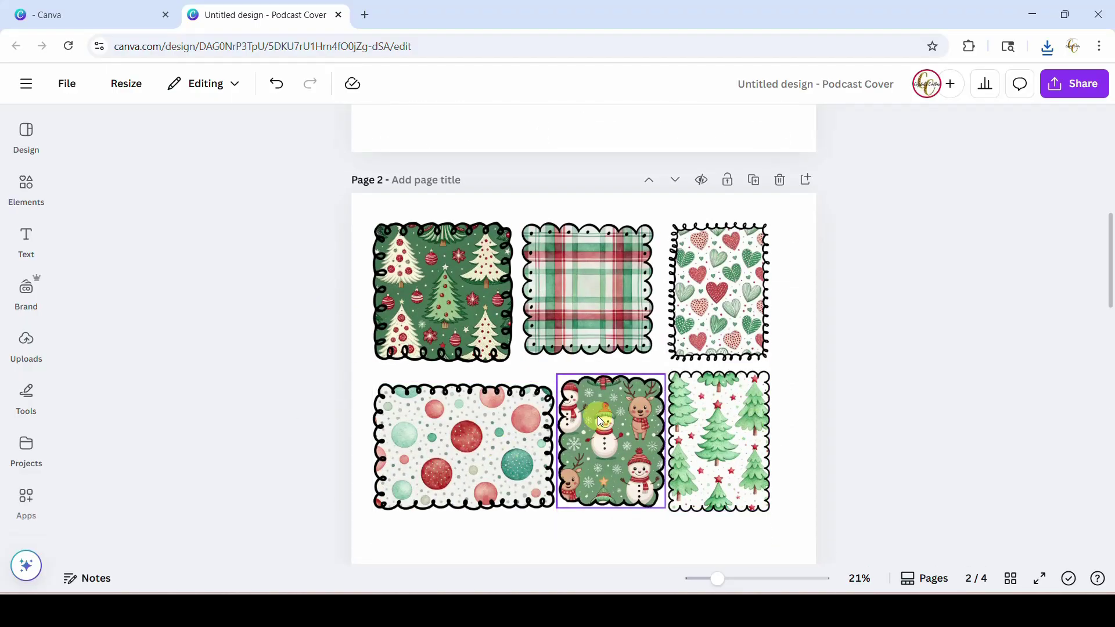
scroll(598, 416, "down", 2)
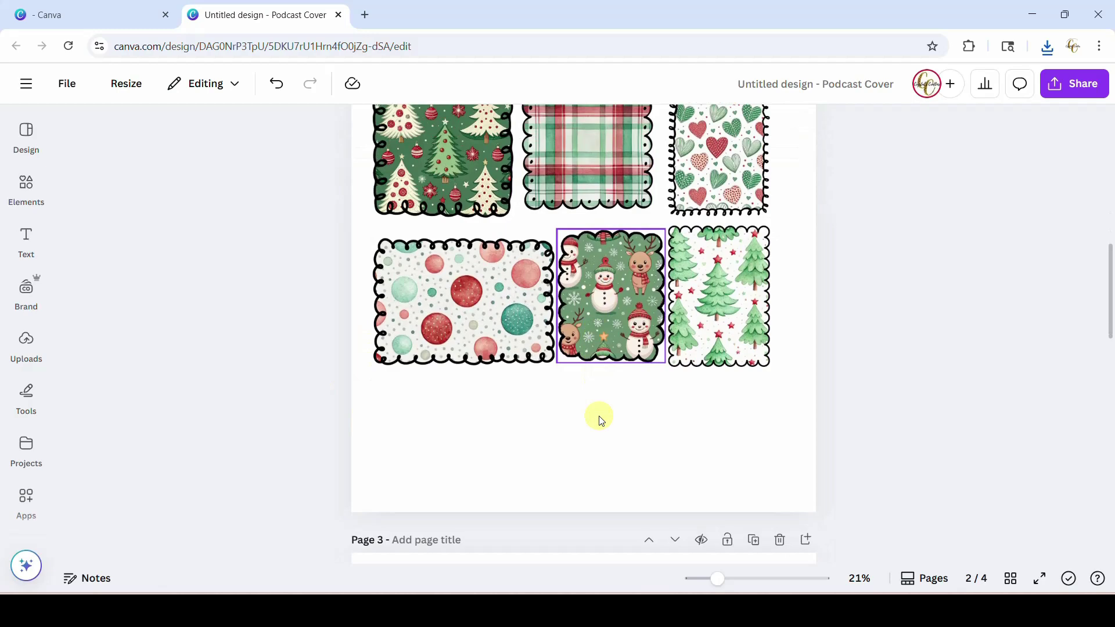
scroll(598, 416, "down", 5)
scroll(598, 415, "down", 8)
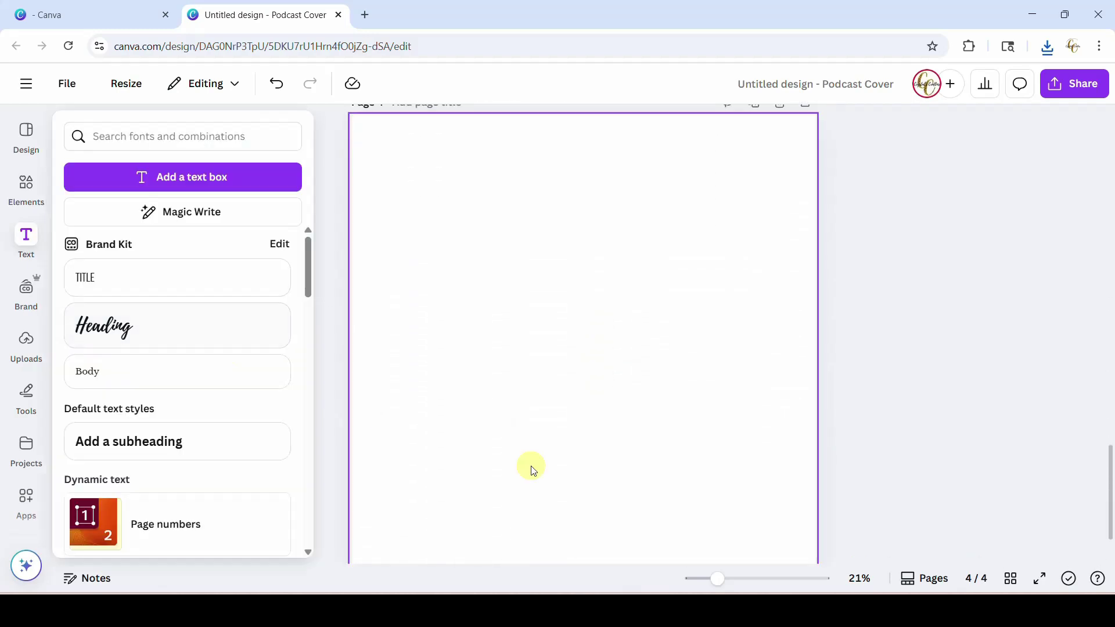
Search Elements Photos for 'christmas pattern' and add the red-and-green plaid photo to page 4.
left_click_drag(721, 587, 712, 583)
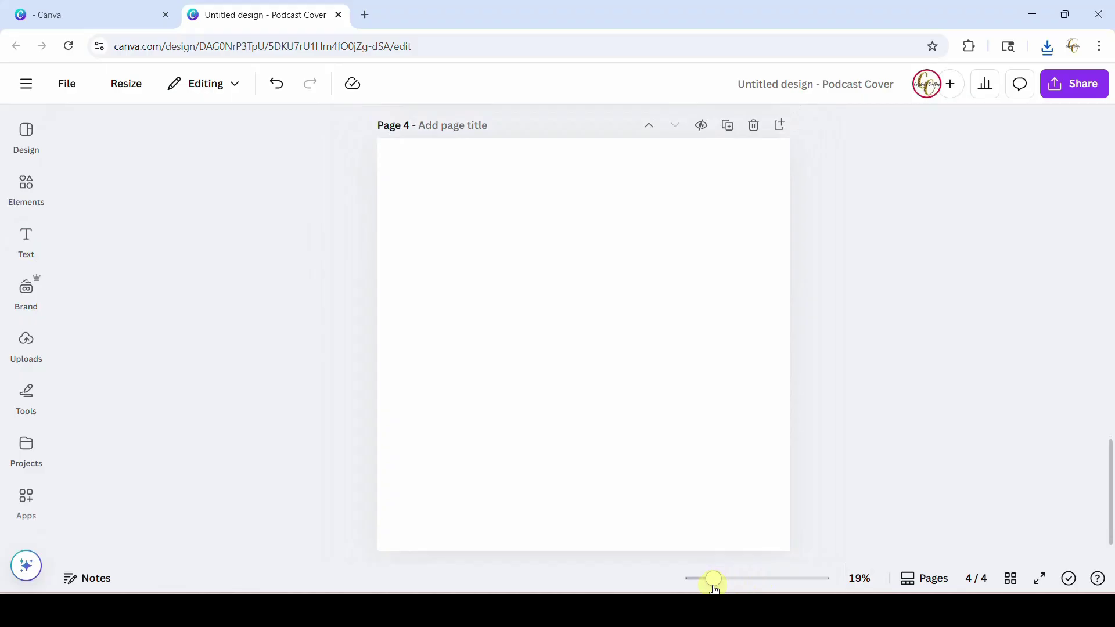
left_click(22, 192)
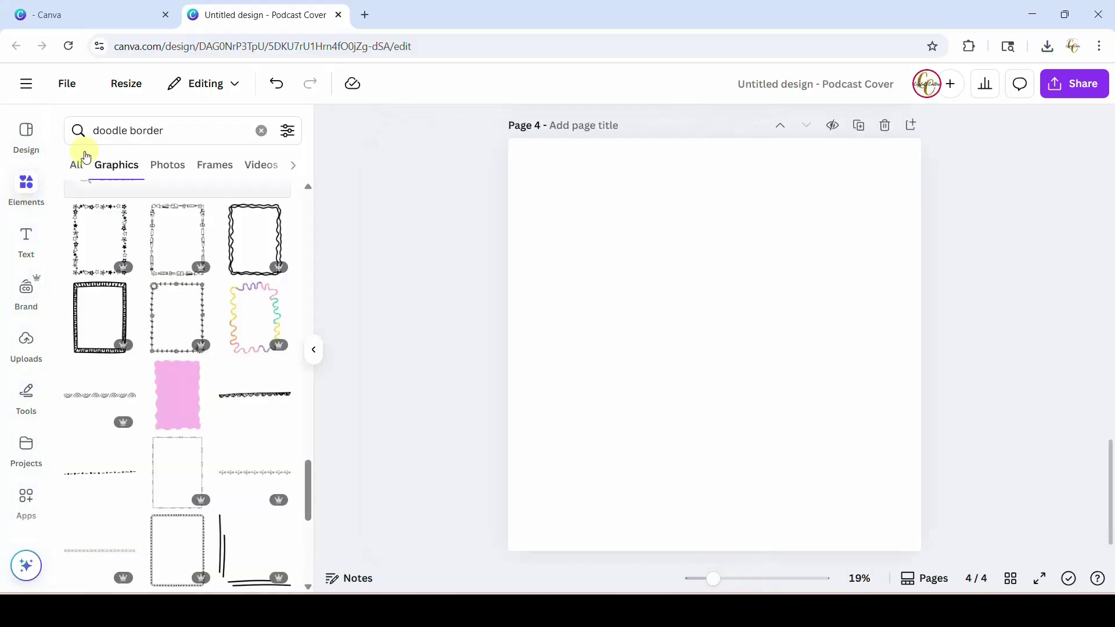
left_click(194, 133)
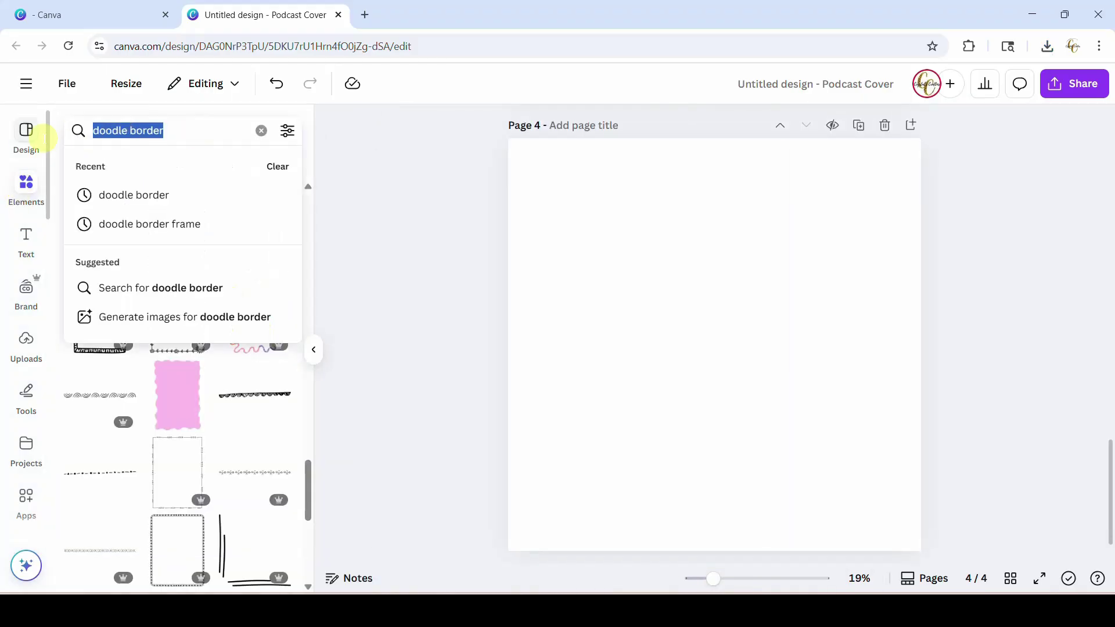
type("ch")
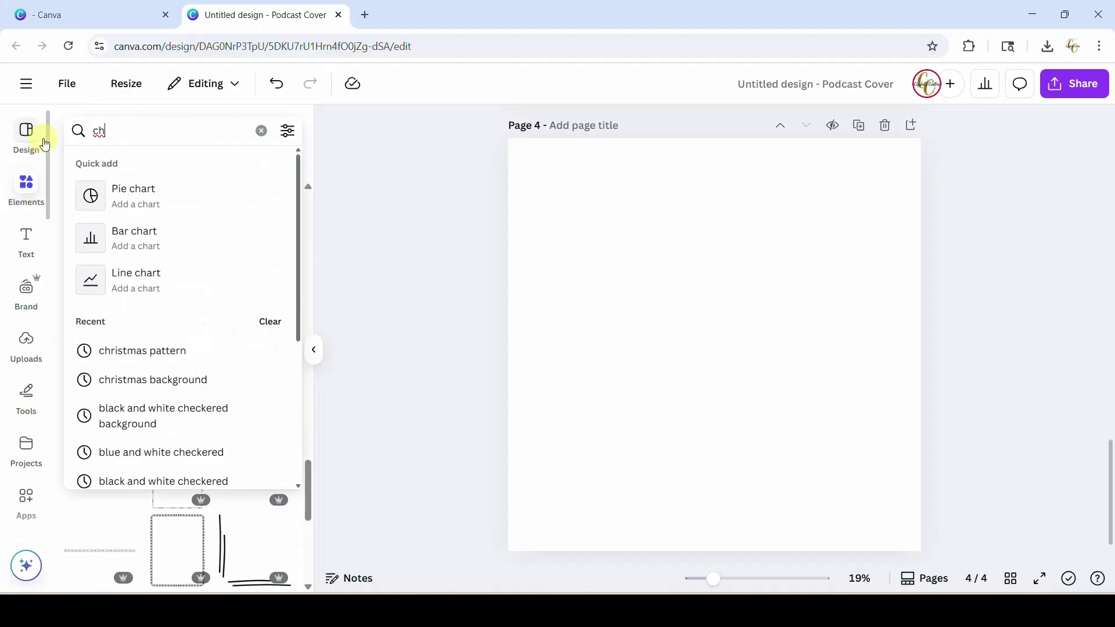
type("ristmas")
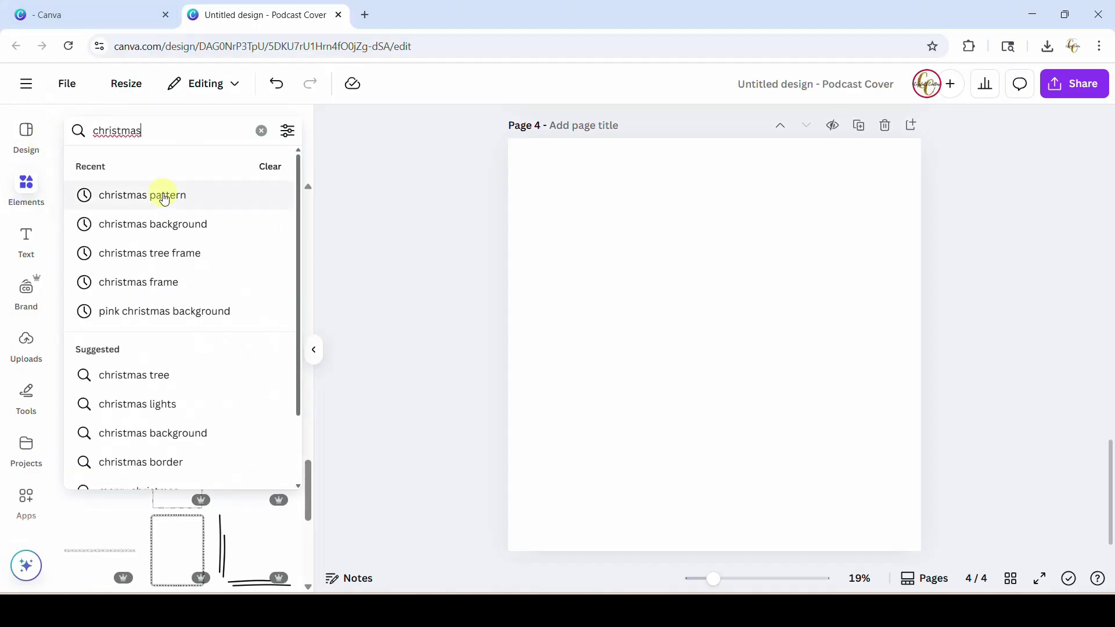
left_click(152, 196)
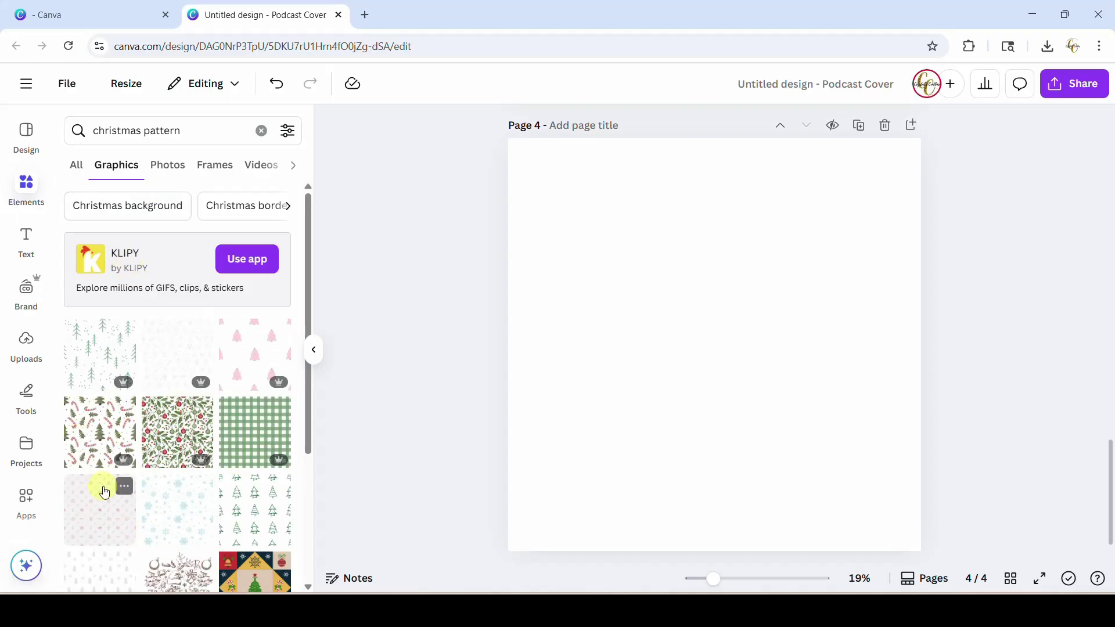
left_click(166, 168)
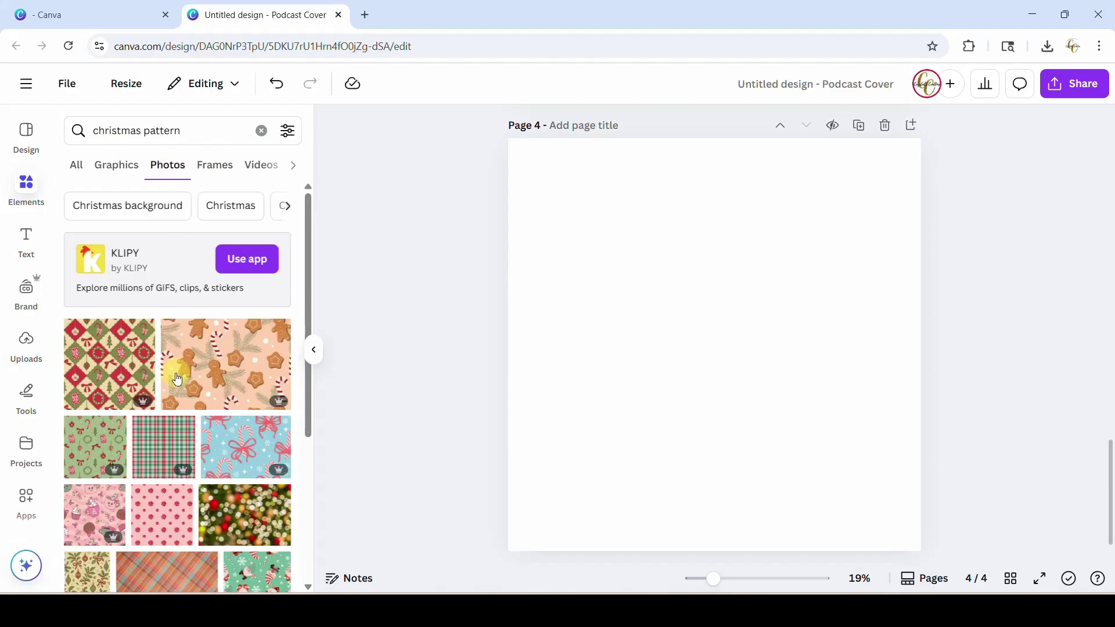
left_click(177, 443)
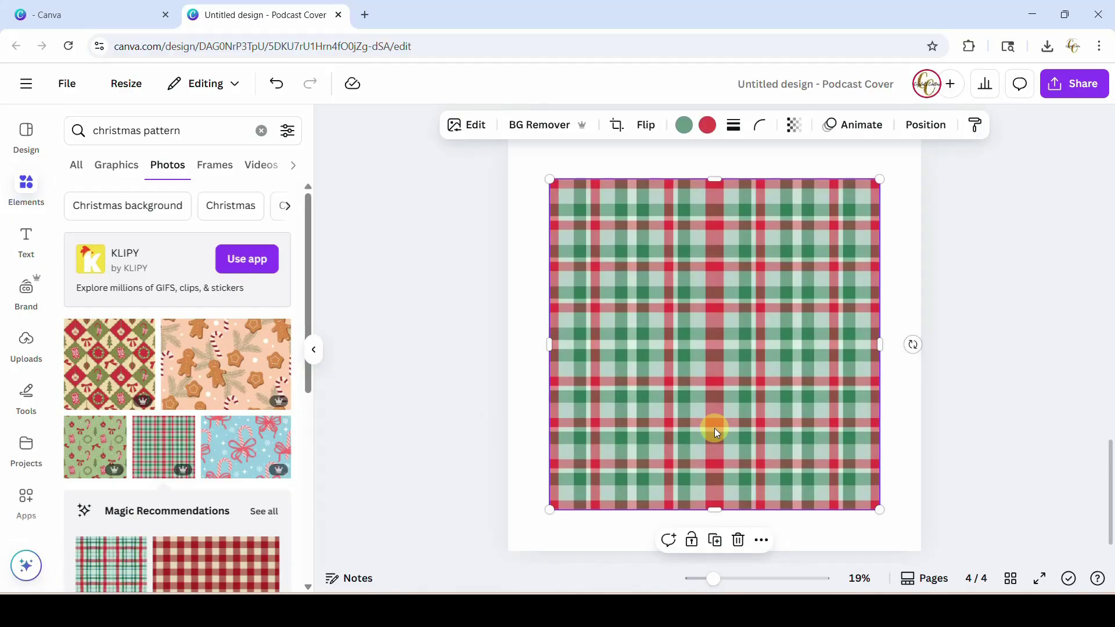
Find the Clipping Mask app by searching 'clipping mask' in Apps and open it.
left_click(25, 507)
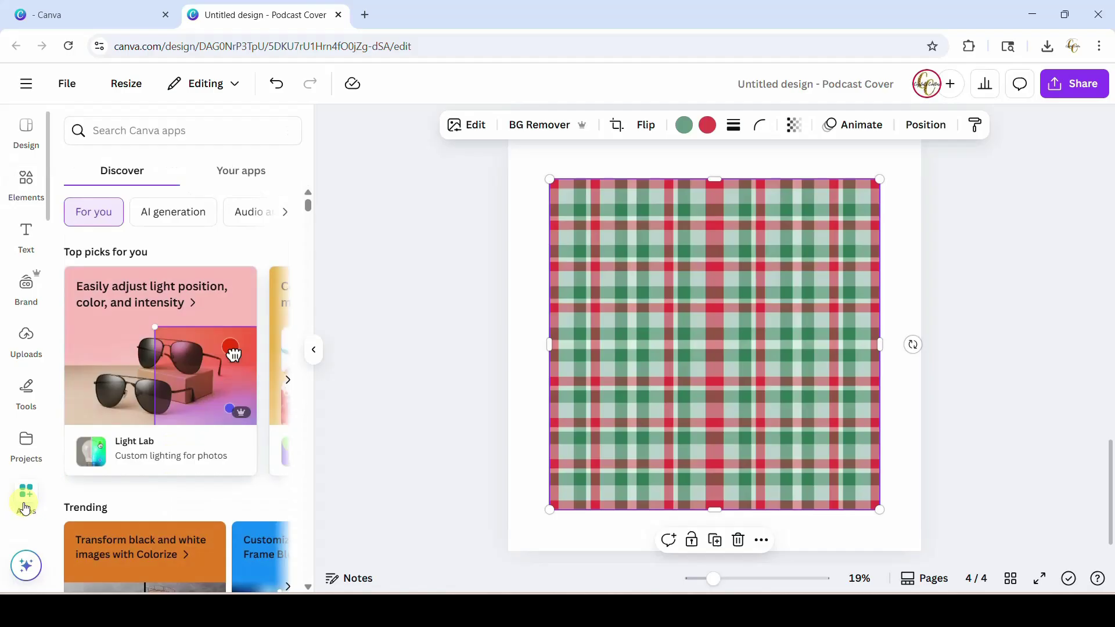
left_click(185, 130)
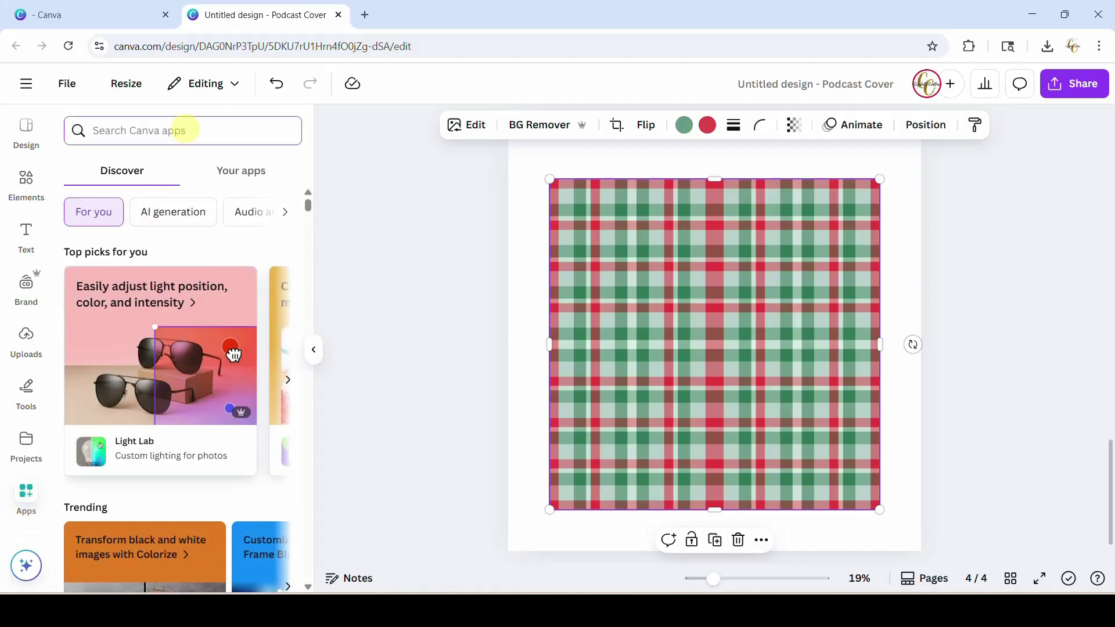
type("c")
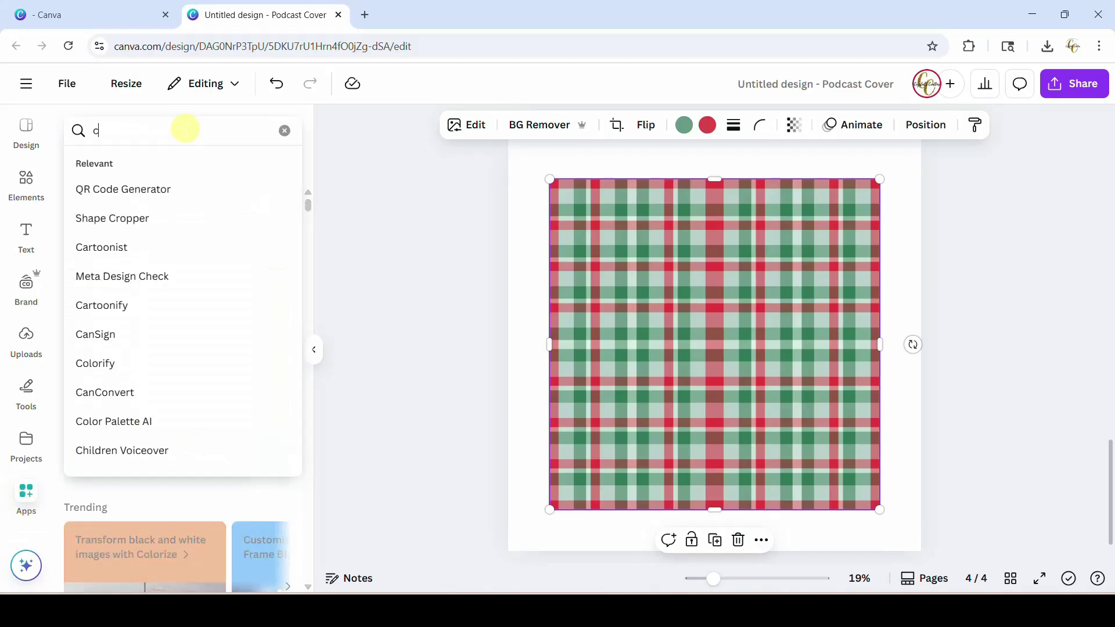
type("lipping mask")
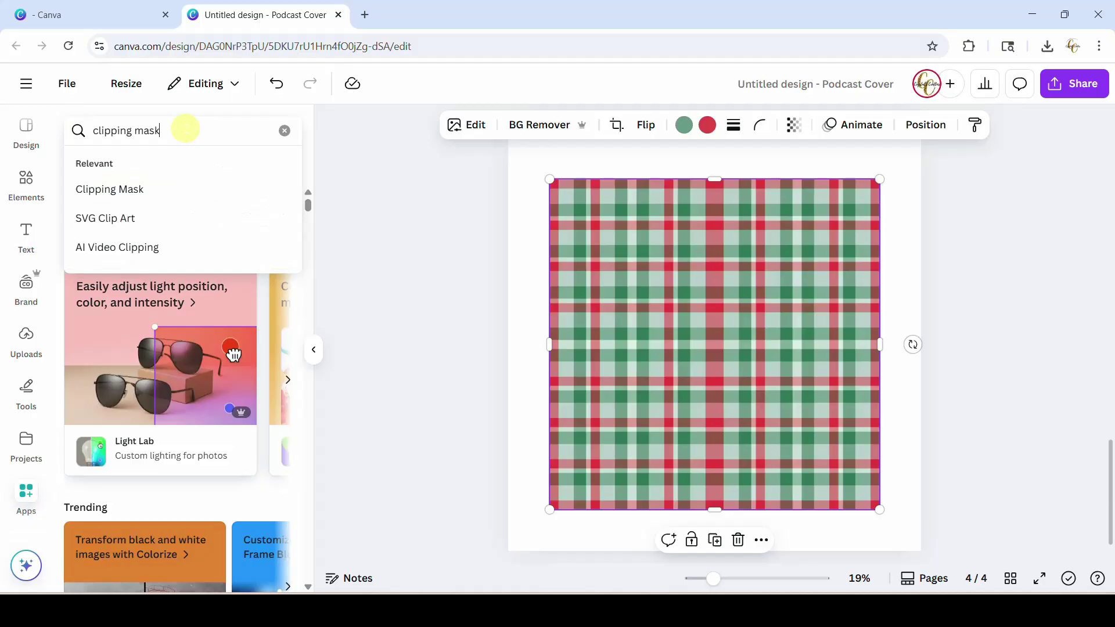
left_click(131, 190)
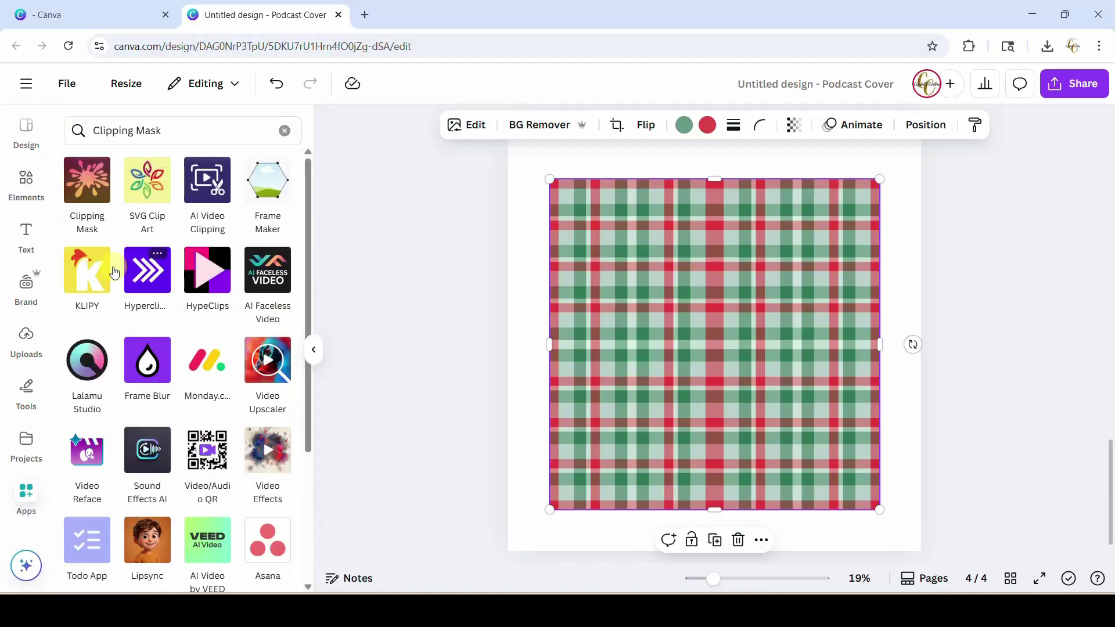
left_click(90, 193)
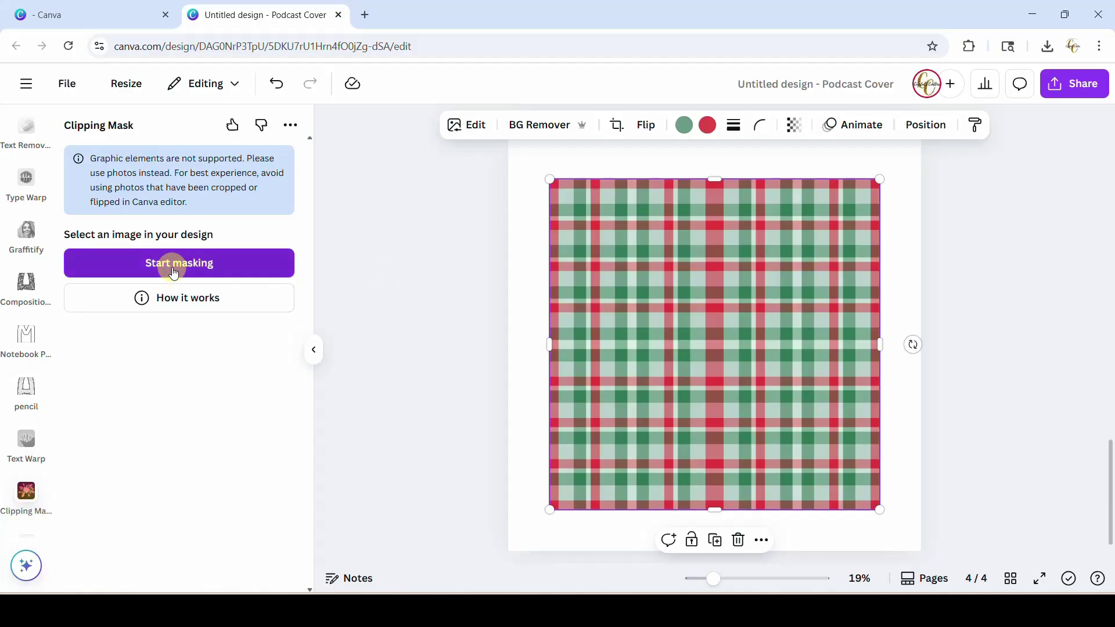
Select the plaid photo on page 4 and start masking it.
scroll(756, 340, "up", 5)
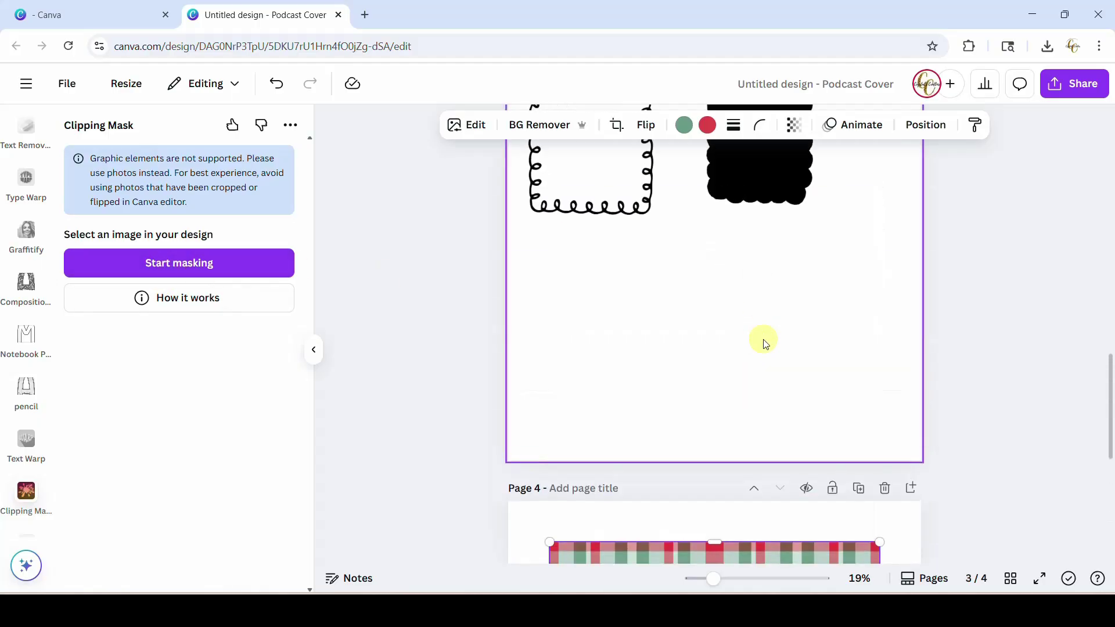
left_click(764, 344)
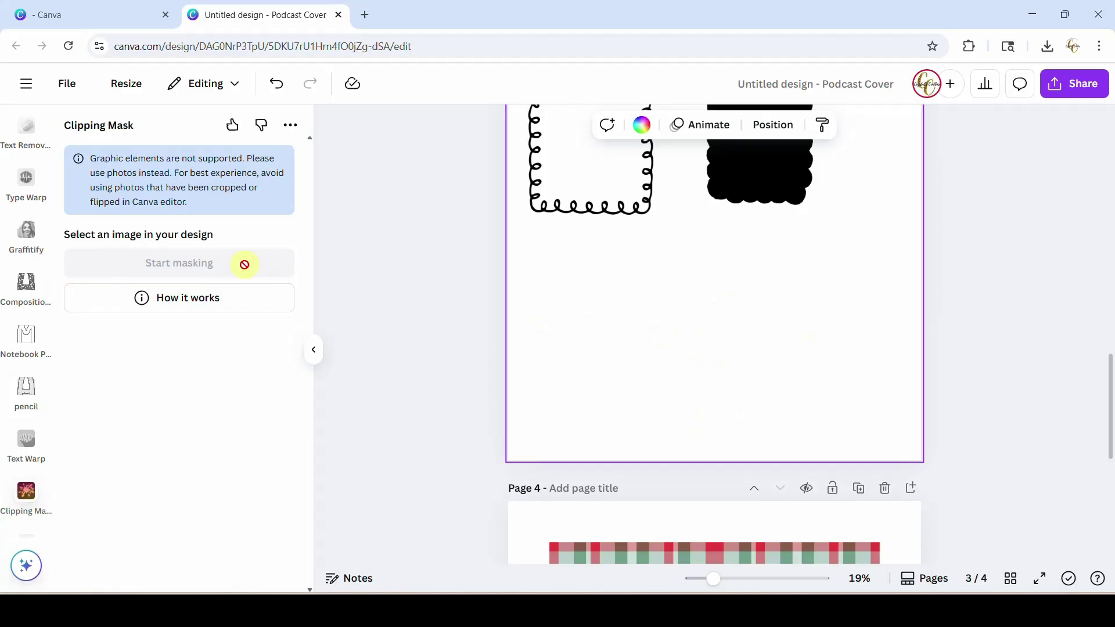
scroll(672, 331, "down", 5)
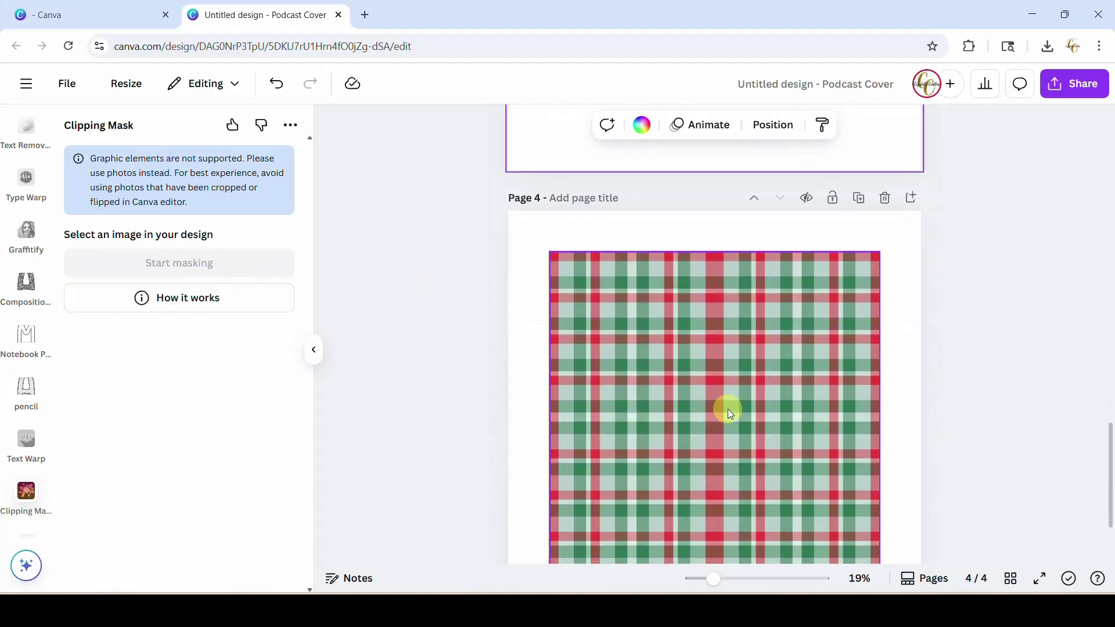
left_click(729, 414)
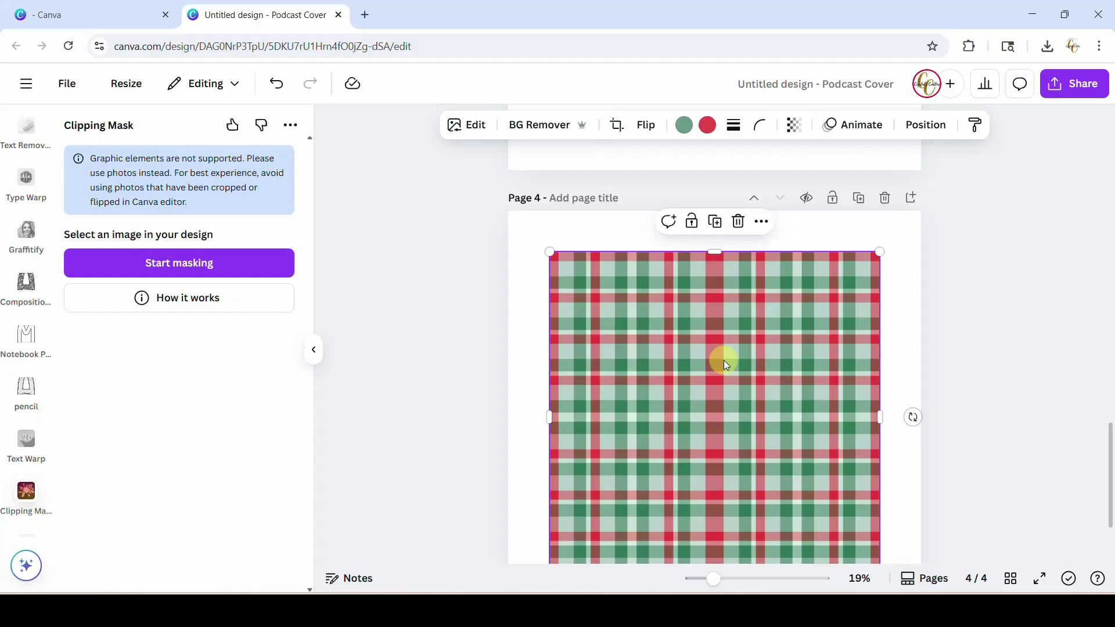
left_click(145, 273)
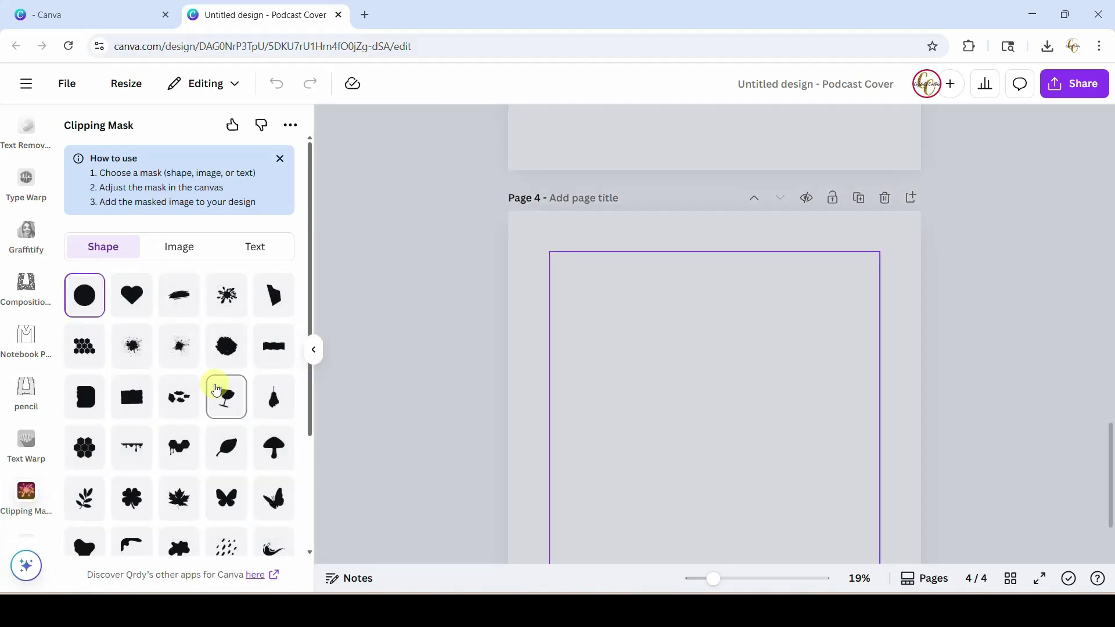
Load 'Untitled design (39).png' from Downloads as the image mask.
scroll(191, 408, "down", 2)
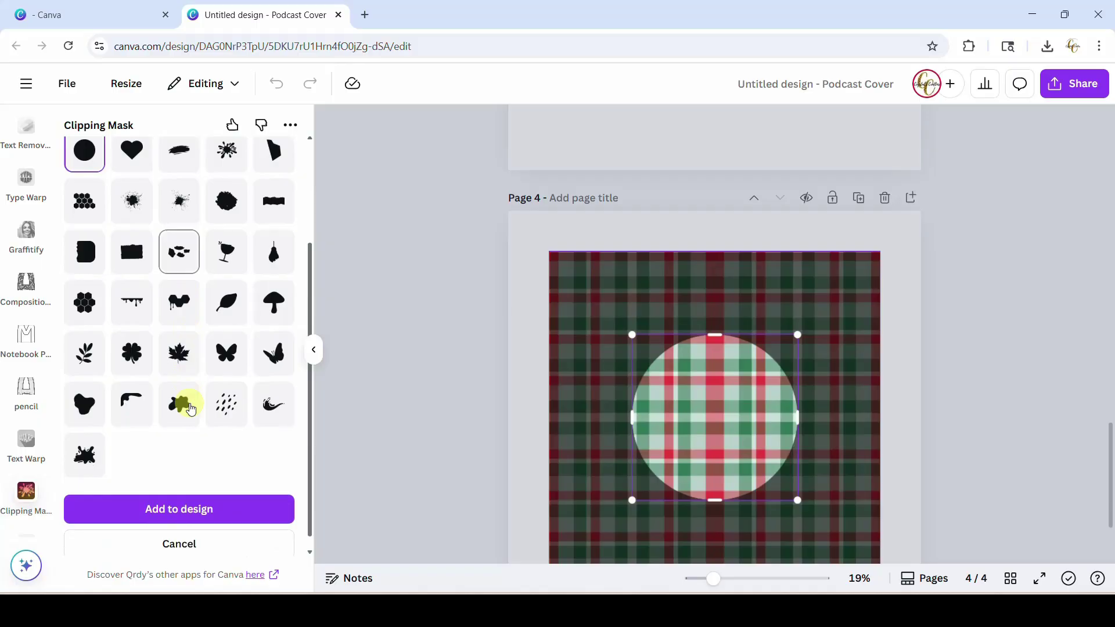
scroll(191, 408, "up", 2)
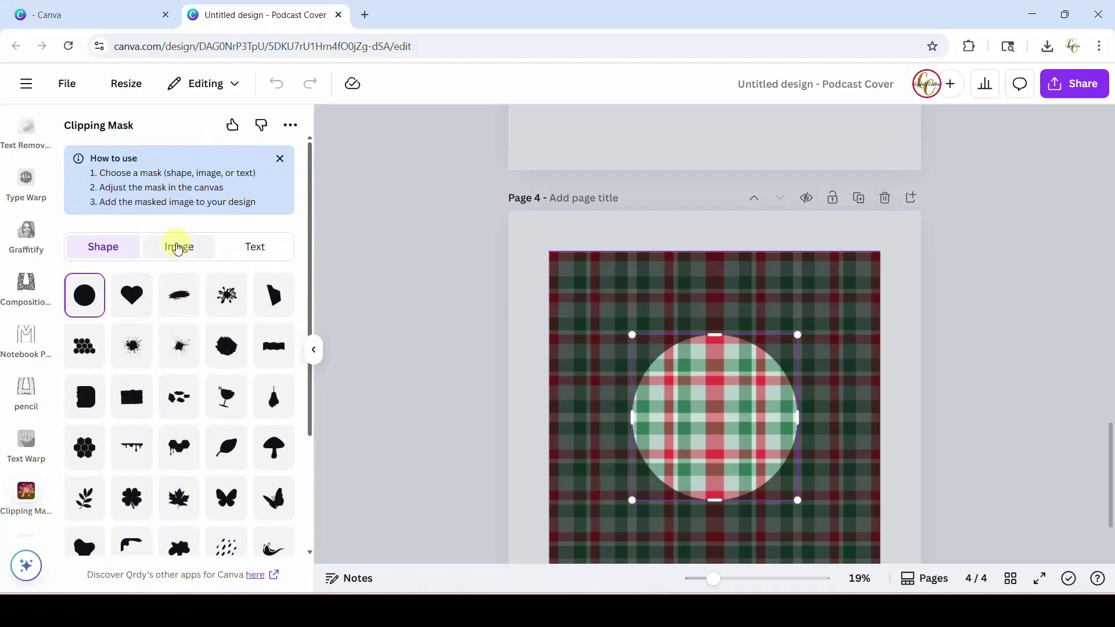
left_click(178, 249)
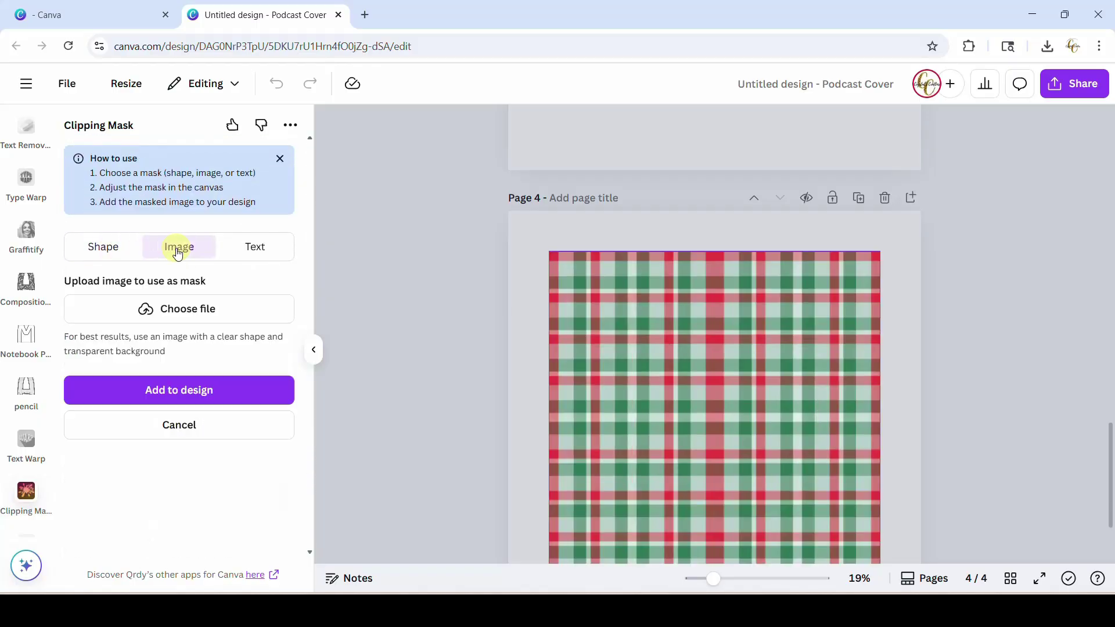
left_click(181, 311)
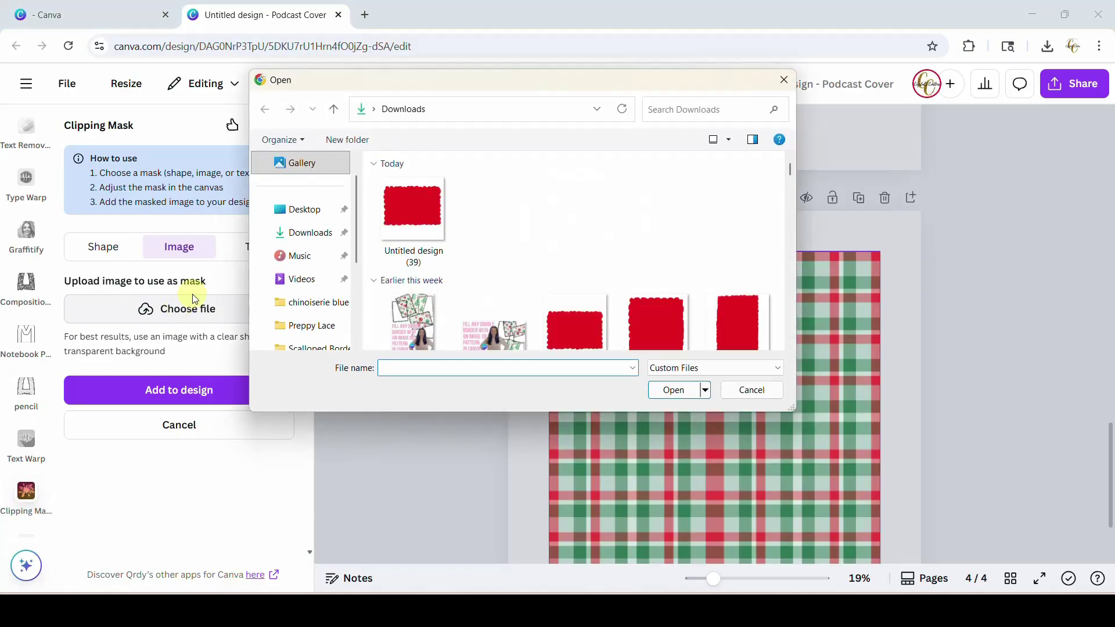
left_click(405, 214)
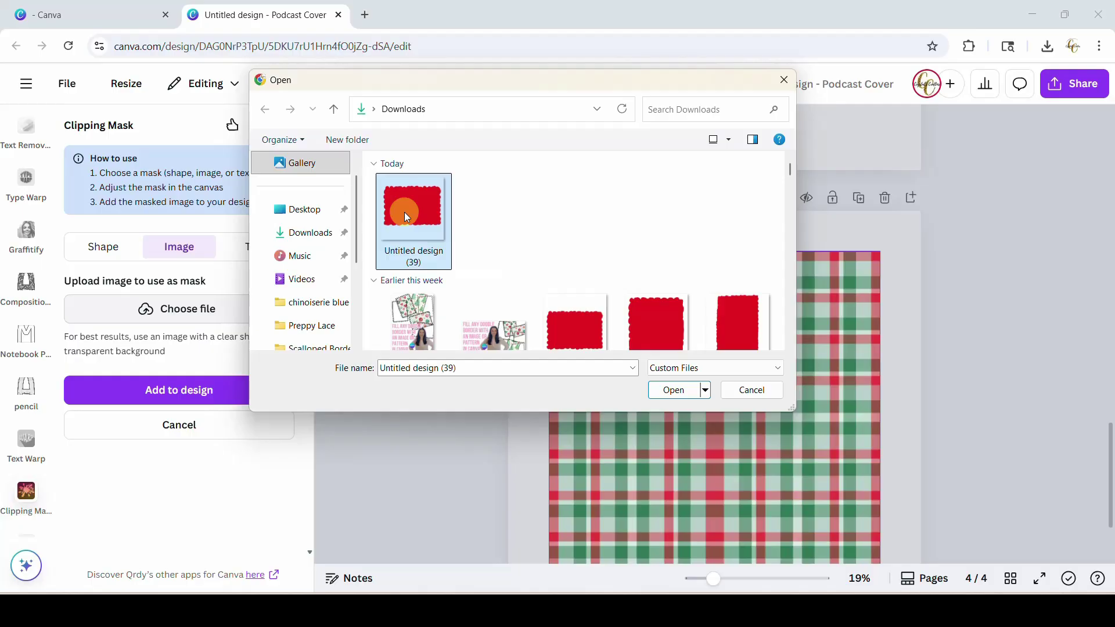
left_click(673, 390)
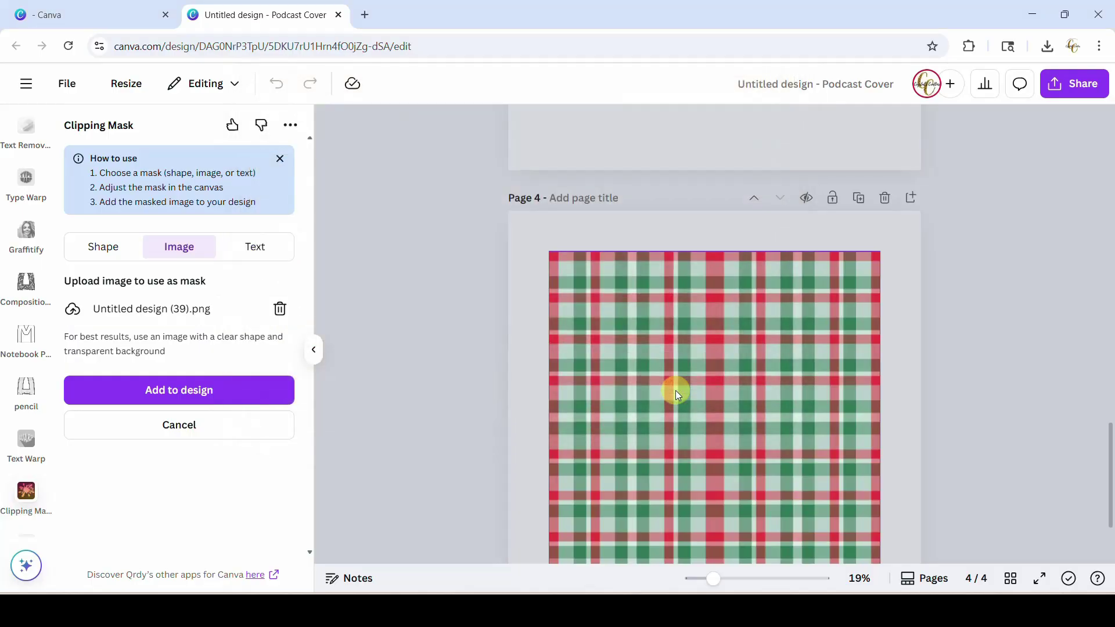
Stretch the scalloped mask frame to cover the plaid photo and position it.
scroll(633, 336, "down", 2)
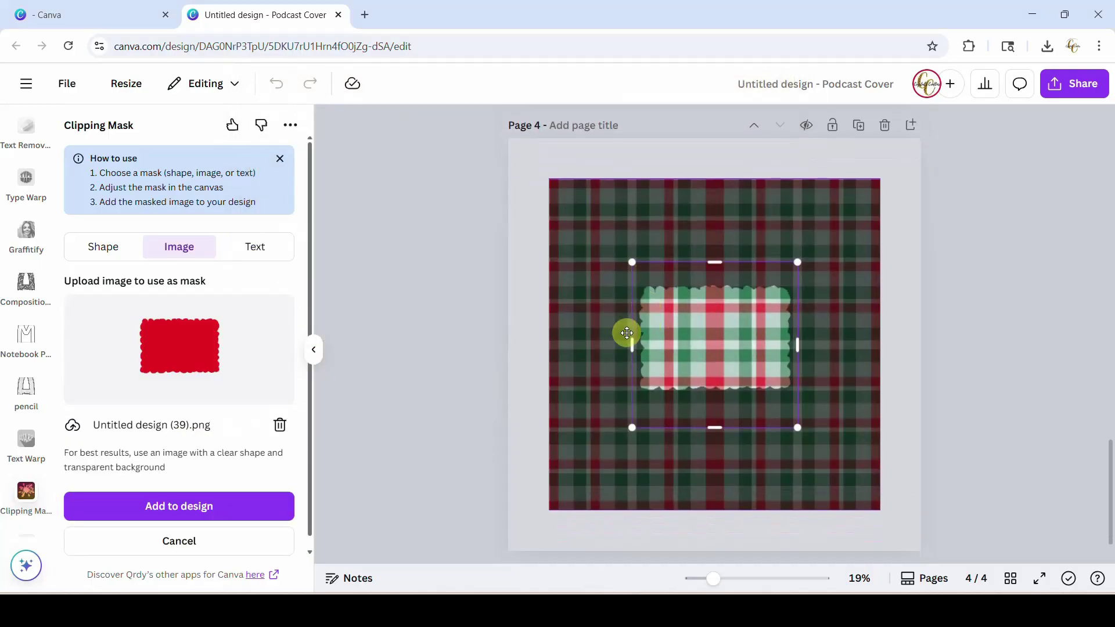
left_click_drag(632, 263, 545, 192)
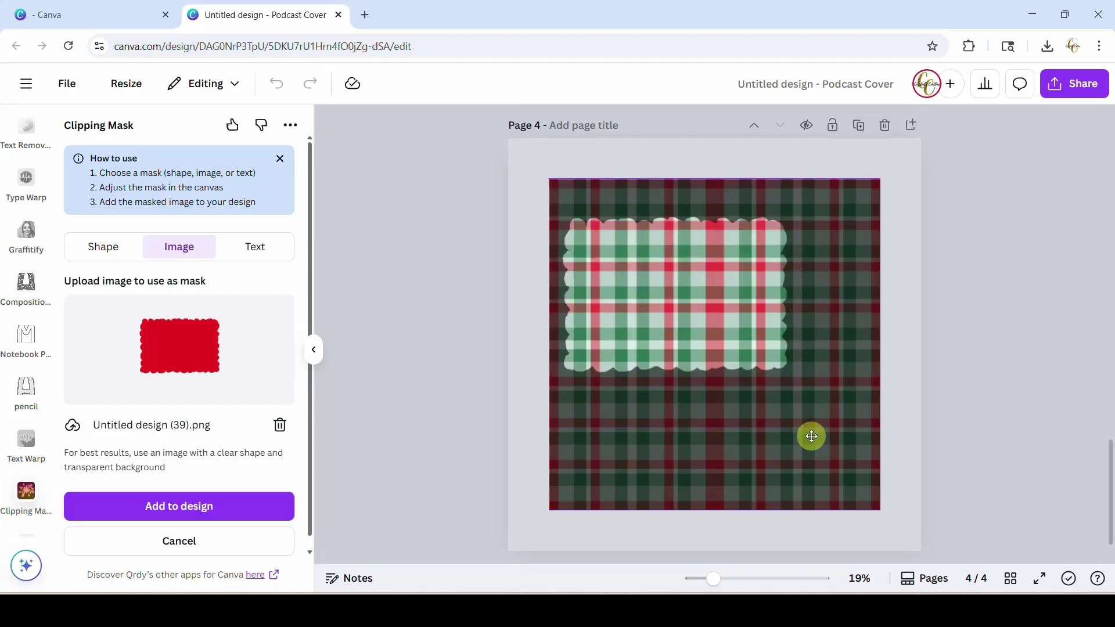
mouse_move(764, 361)
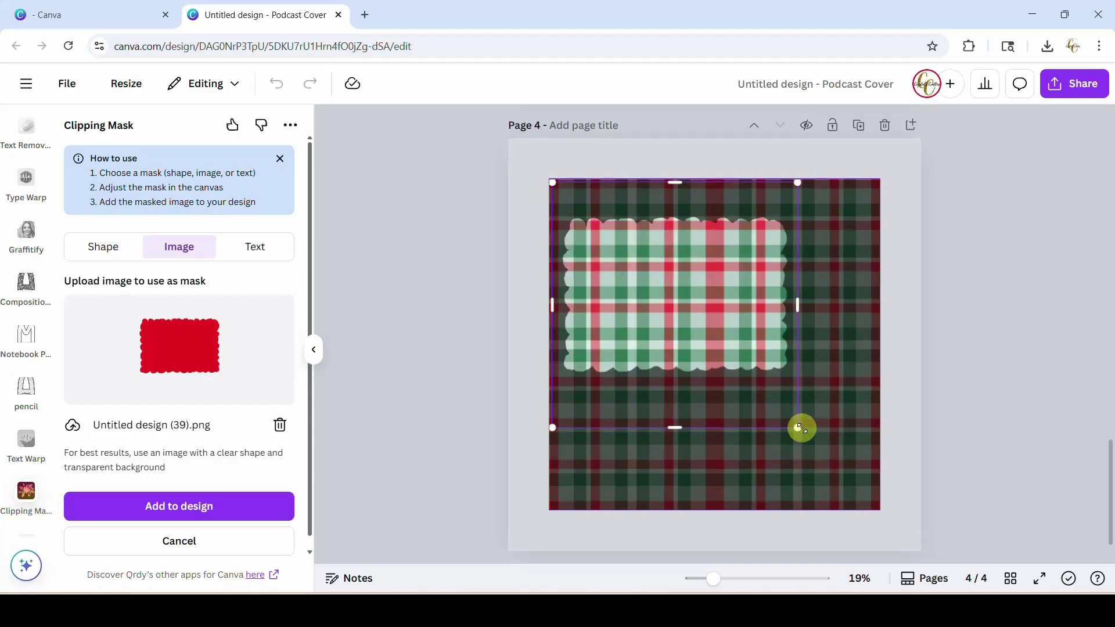
left_click_drag(796, 427, 877, 514)
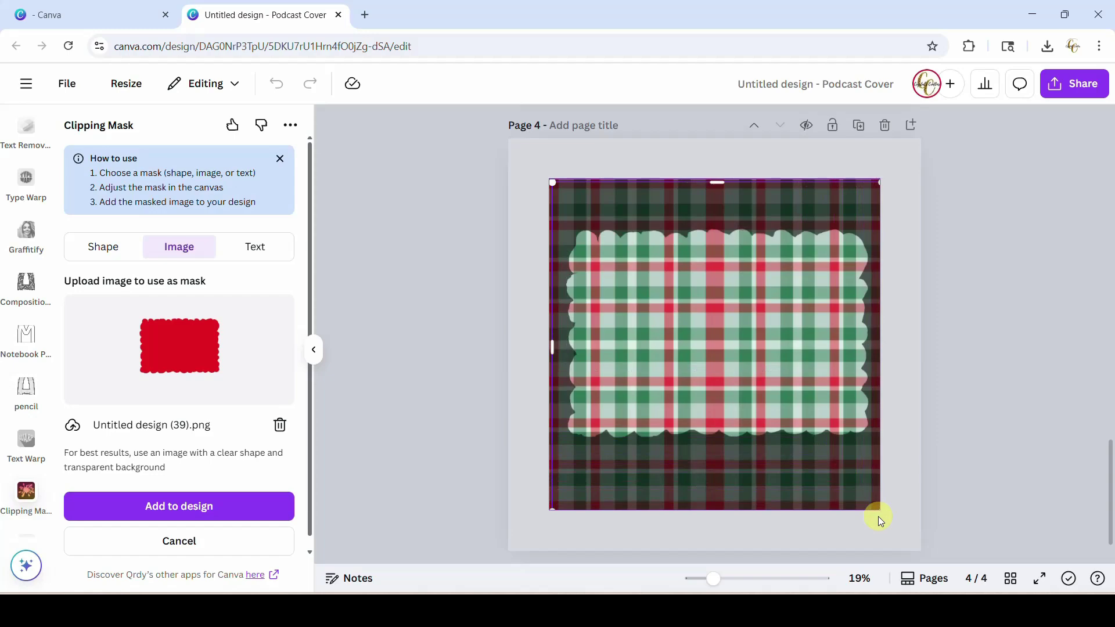
left_click_drag(818, 399, 816, 406)
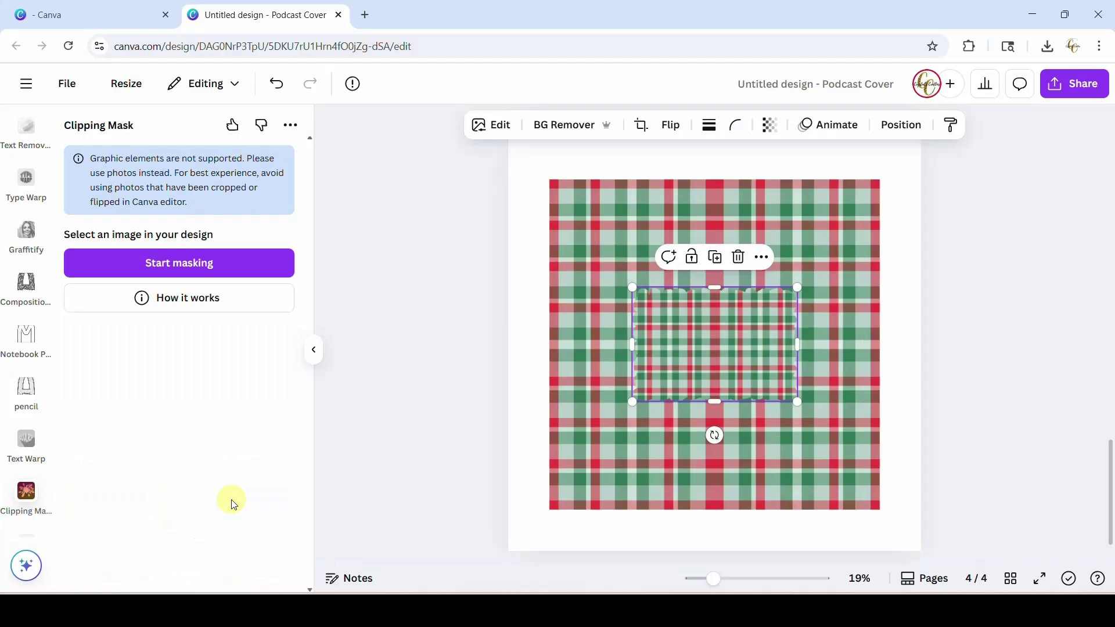
Delete the full plaid photo and drag the scalloped cutout up to page 3.
left_click(587, 200)
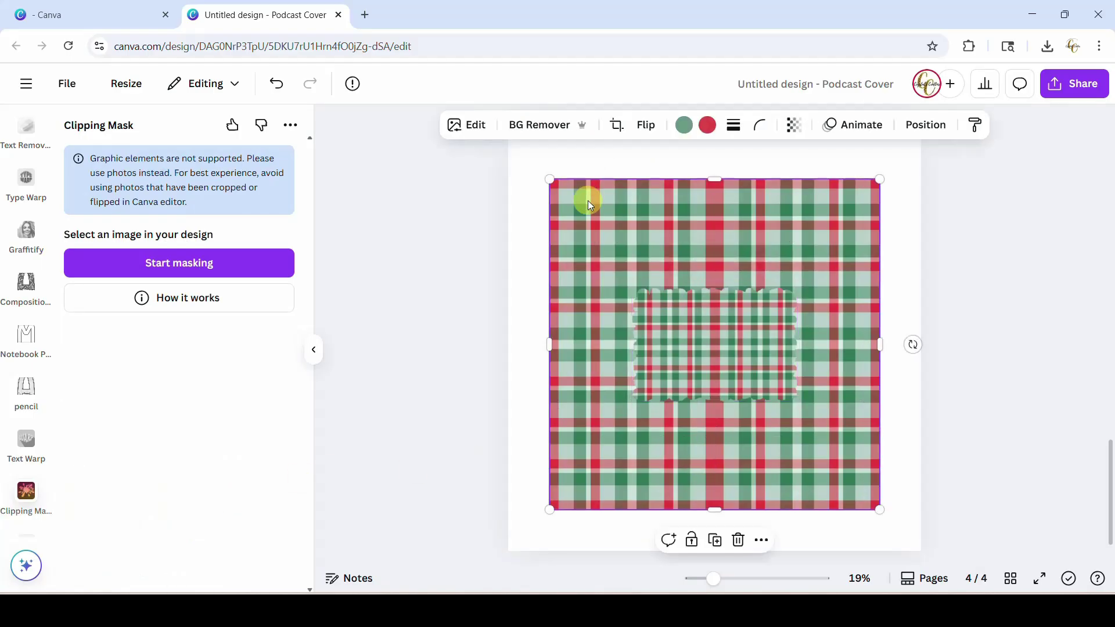
key("Delete")
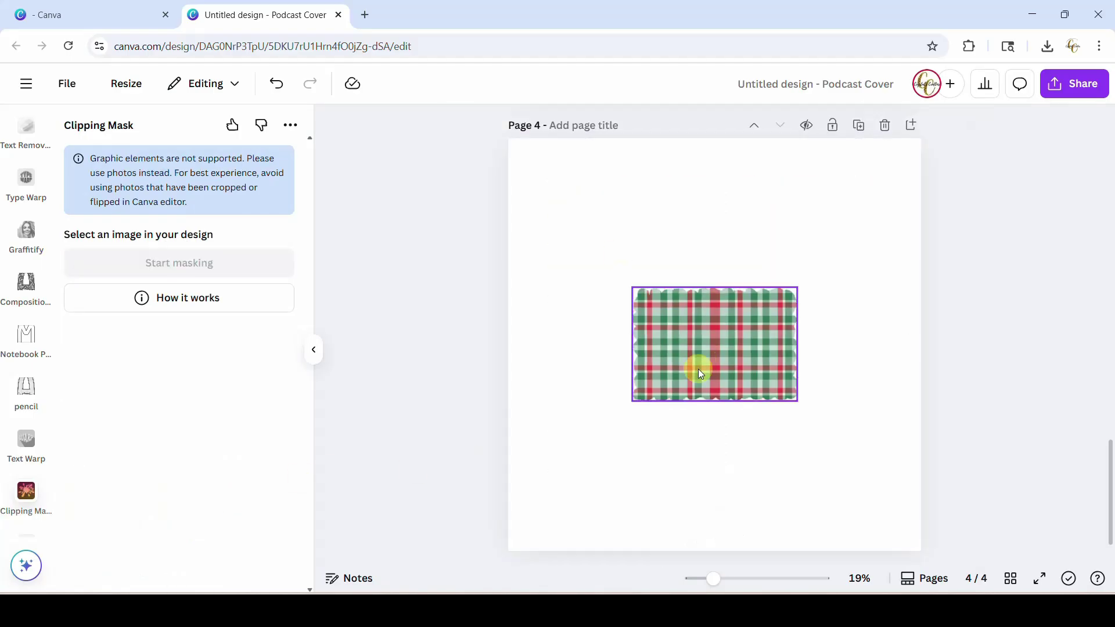
left_click(678, 368)
left_click_drag(678, 365, 675, 307)
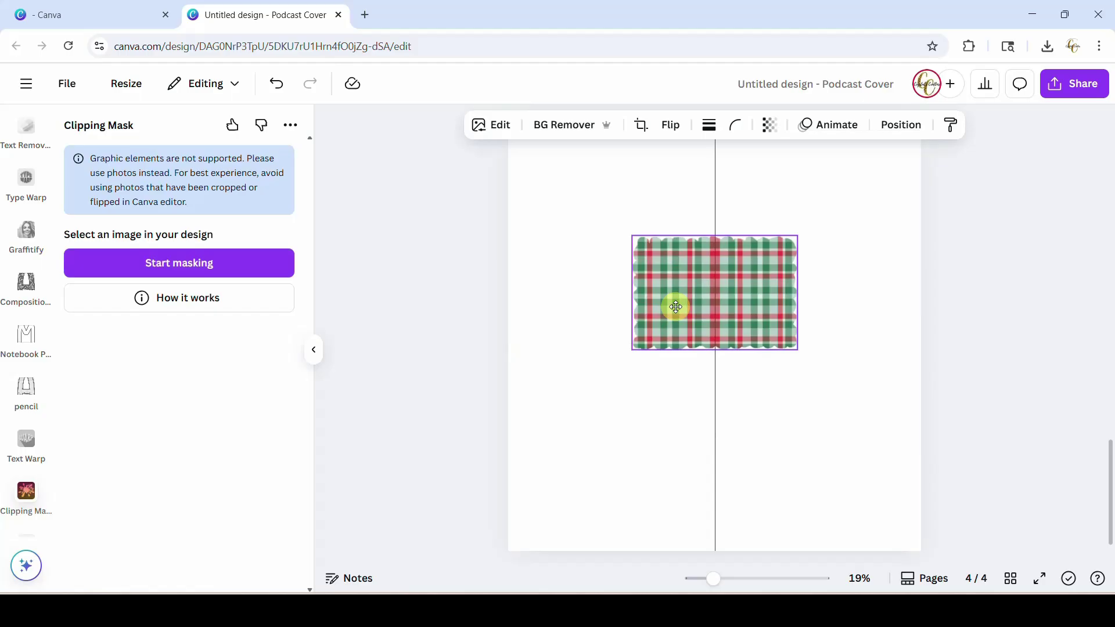
scroll(676, 307, "up", 4)
left_click_drag(693, 508, 671, 157)
scroll(817, 353, "up", 6)
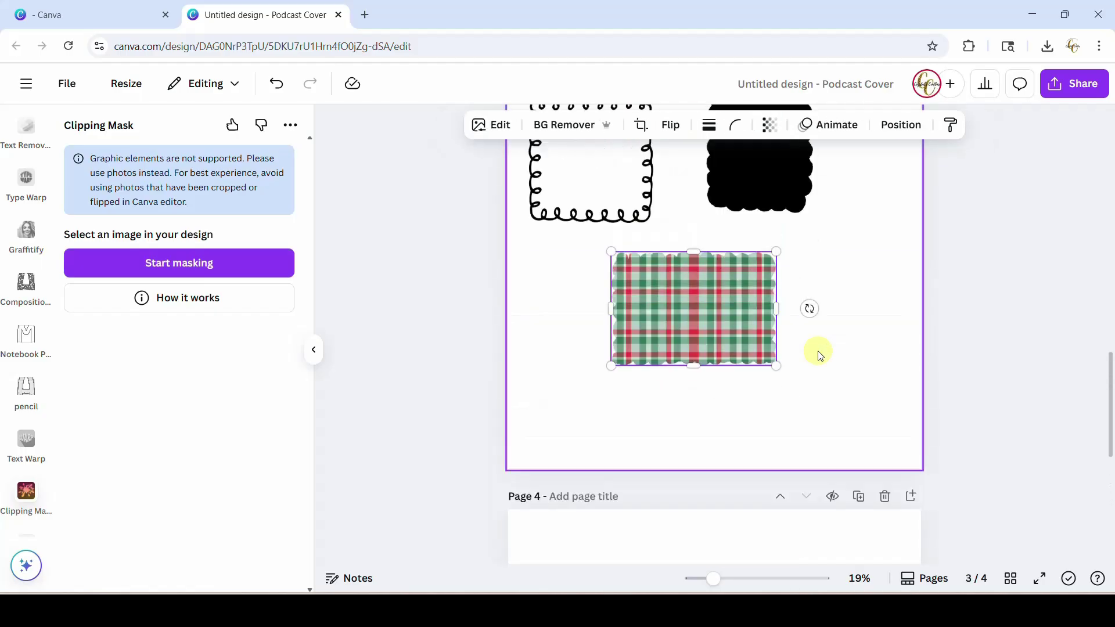
Drag the plaid cutout up onto page 1 over the loopy frame.
left_click_drag(734, 493, 716, 87)
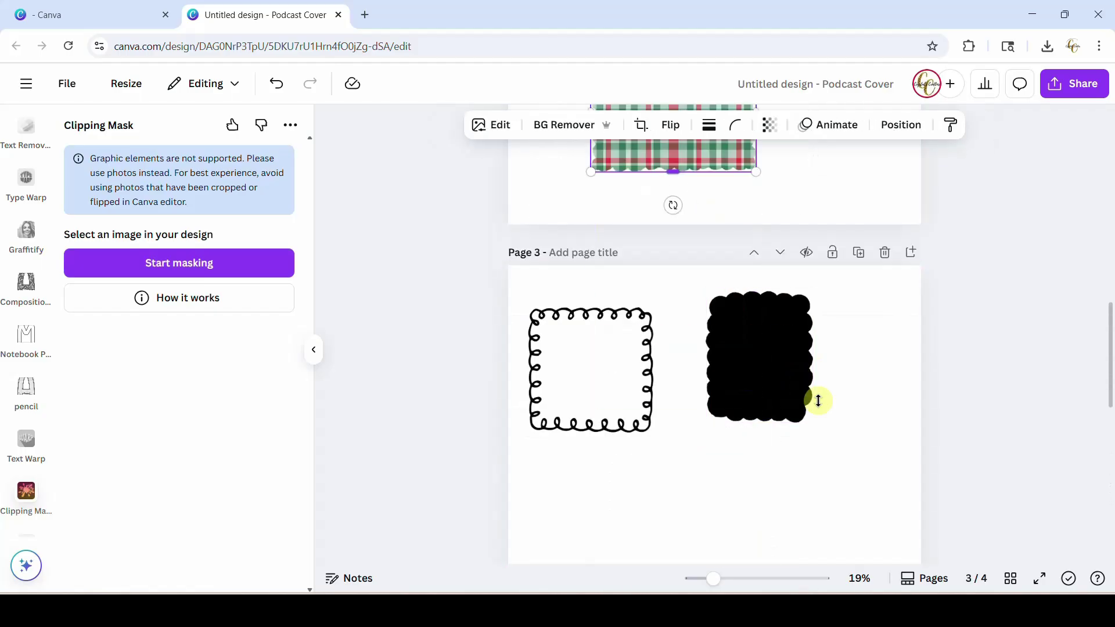
scroll(813, 398, "up", 5)
left_click_drag(685, 282, 614, 242)
scroll(685, 168, "up", 5)
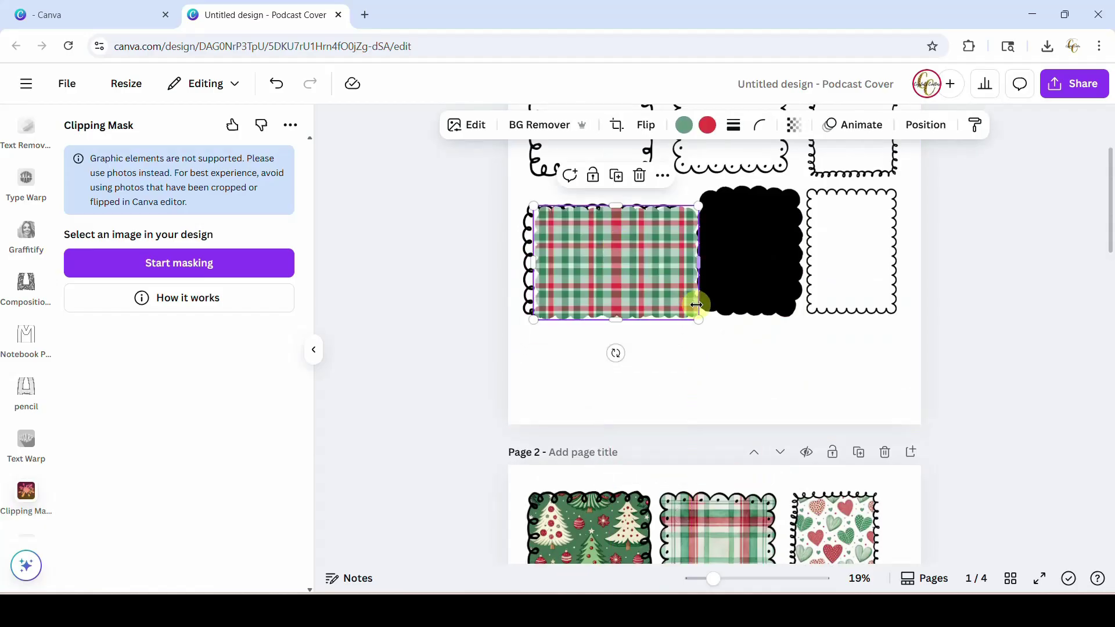
Zoom to 33% and resize the plaid to fit just inside the loopy frame.
left_click(314, 349)
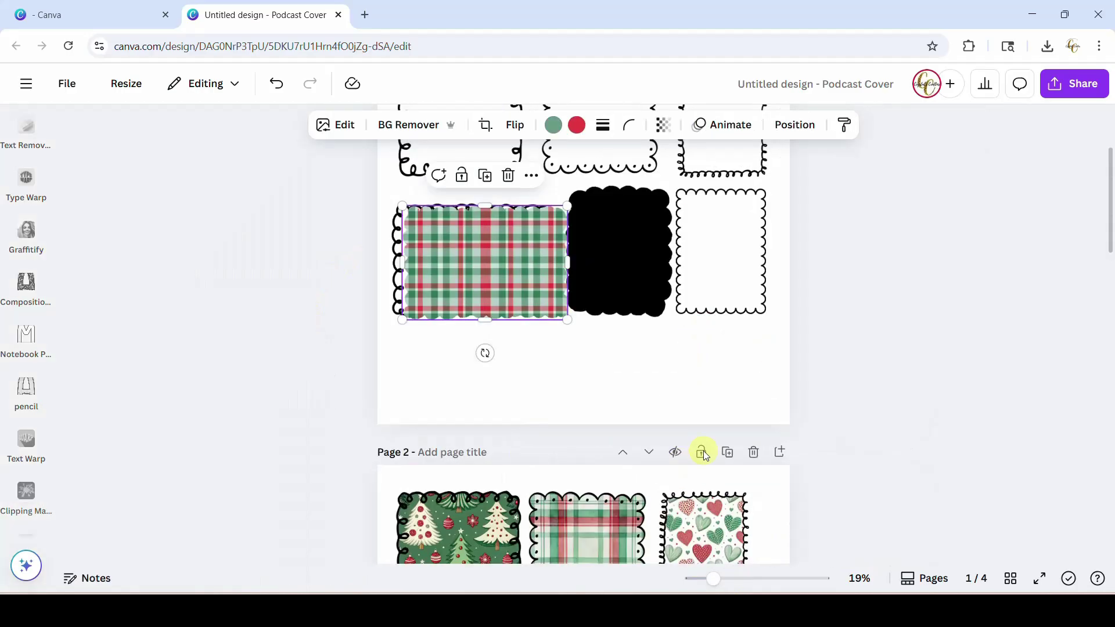
left_click_drag(716, 581, 731, 578)
scroll(683, 436, "up", 3)
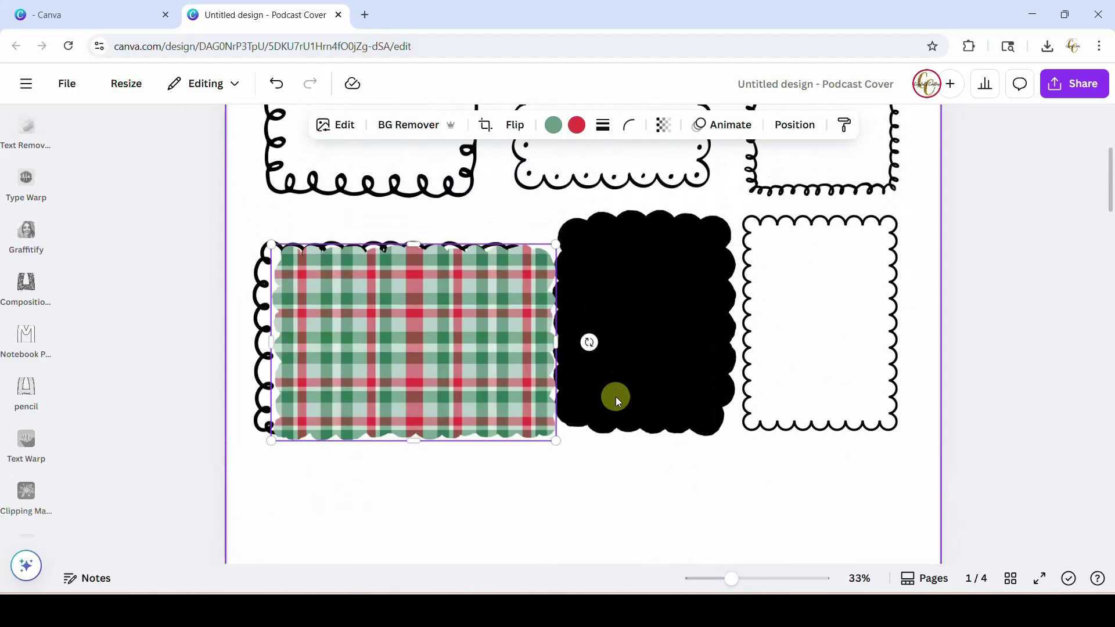
mouse_move(438, 366)
left_mouse_down()
mouse_move(418, 356)
mouse_move(424, 363)
left_mouse_up()
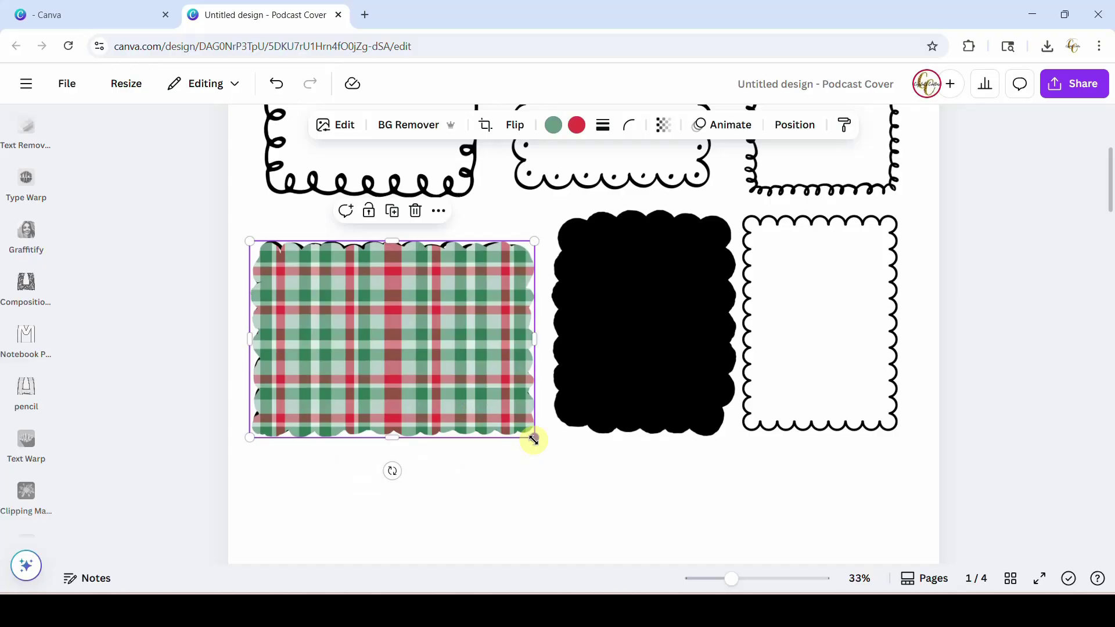
left_click_drag(533, 440, 526, 436)
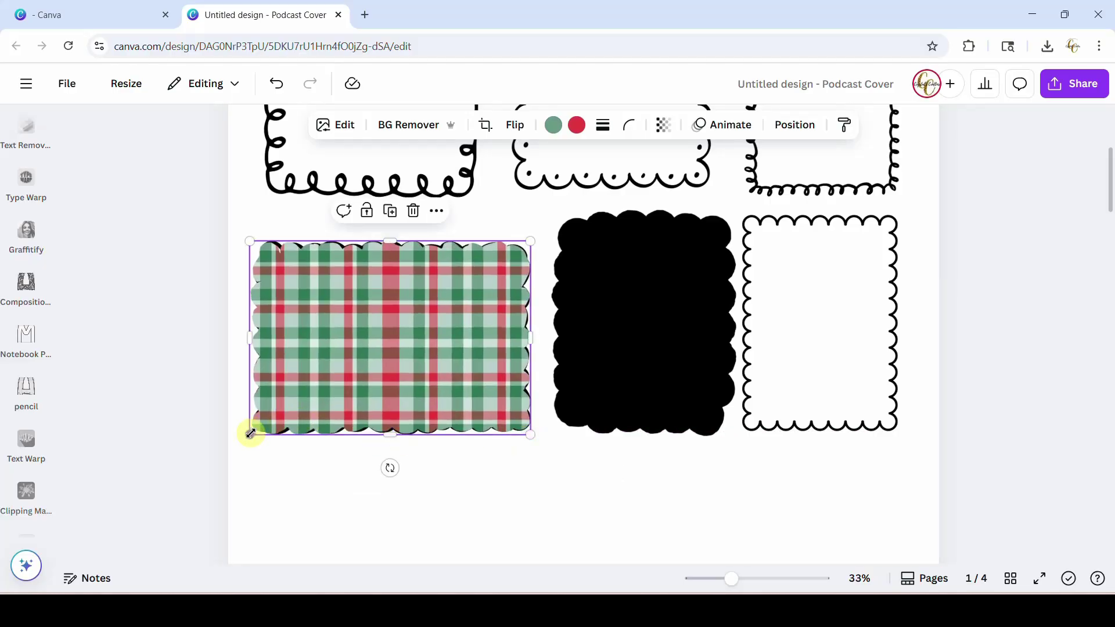
left_click_drag(250, 433, 255, 432)
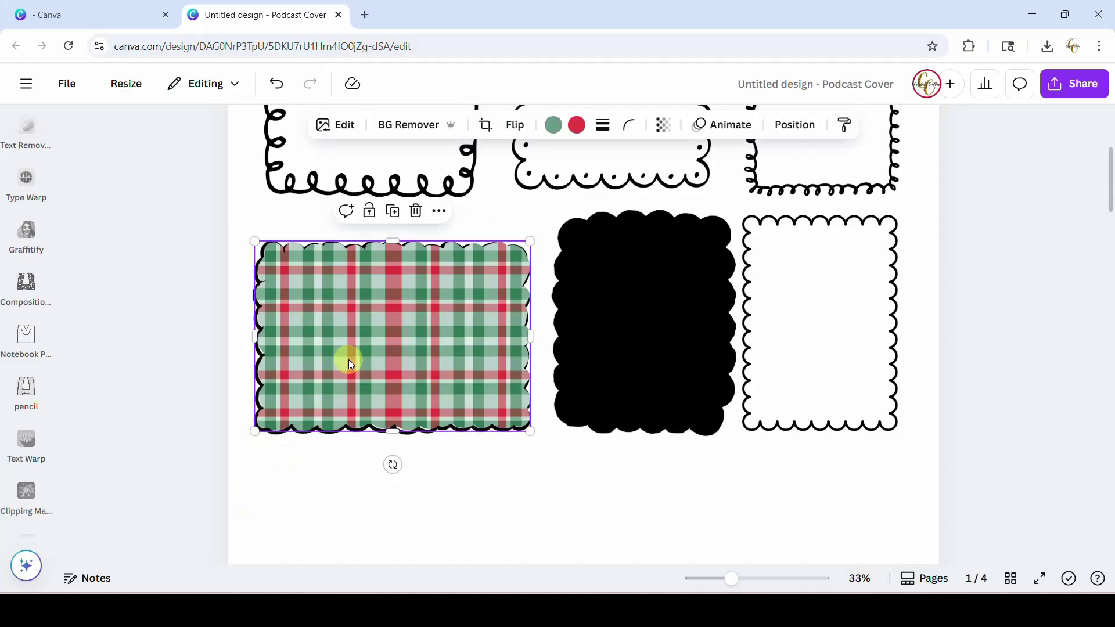
left_click_drag(349, 360, 349, 360)
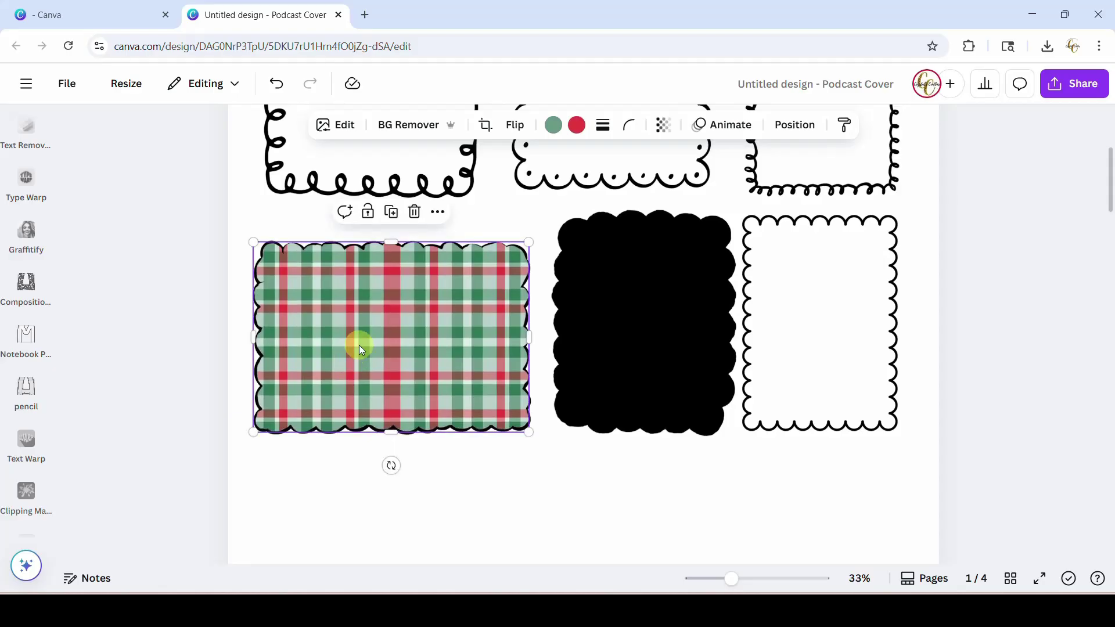
Send the plaid to the back behind the loopy outline, then zoom to 50%.
left_click(804, 131)
left_click(229, 275)
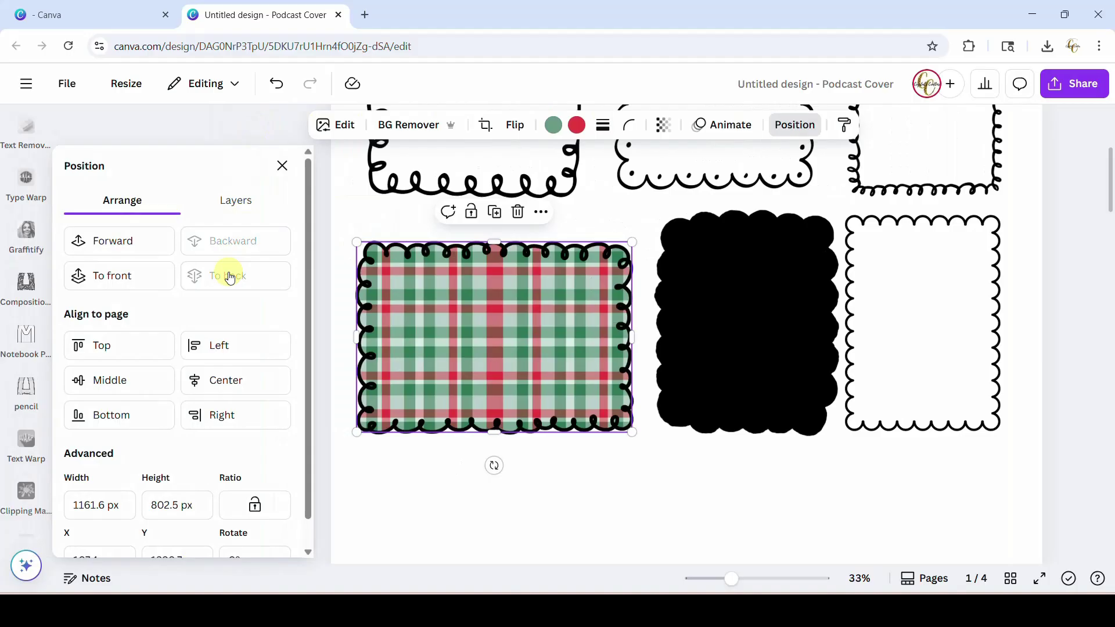
left_click(550, 520)
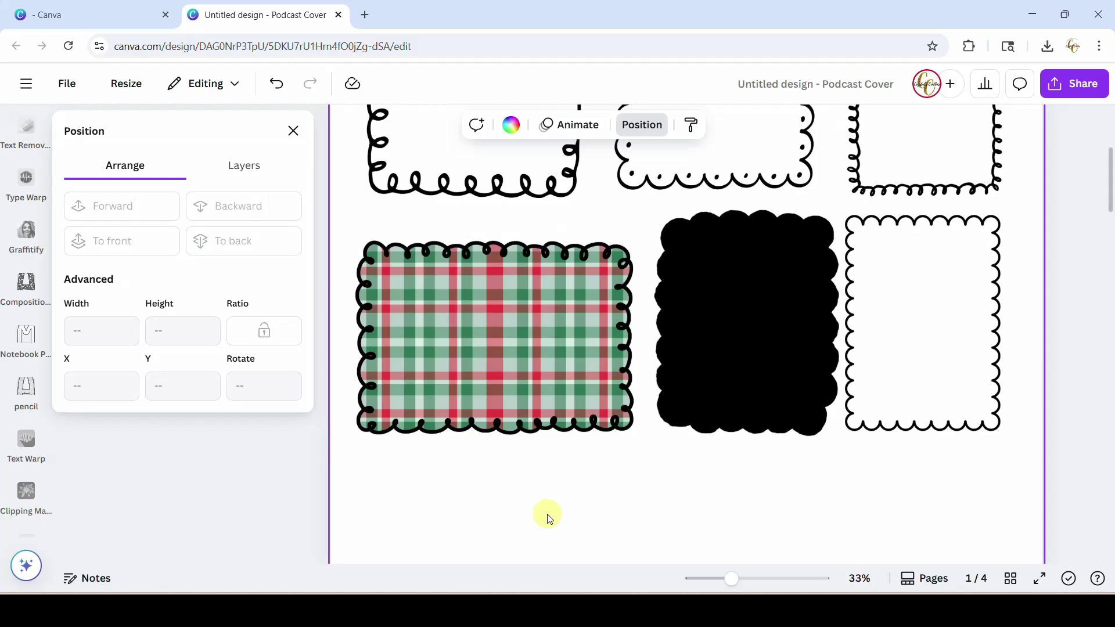
scroll(547, 514, "up", 4)
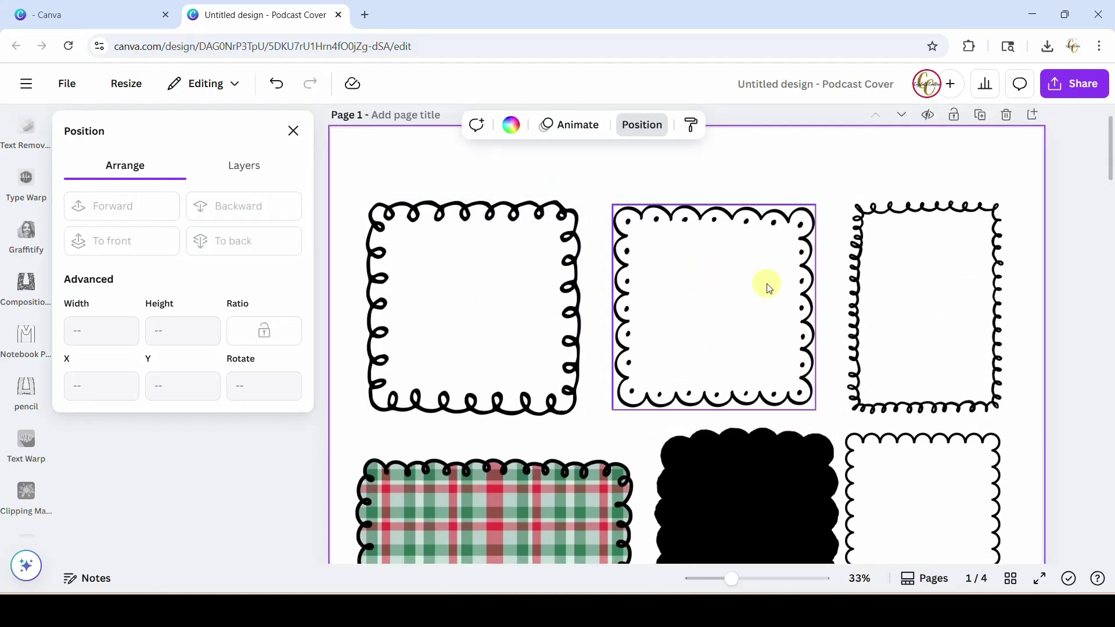
scroll(931, 493, "down", 3)
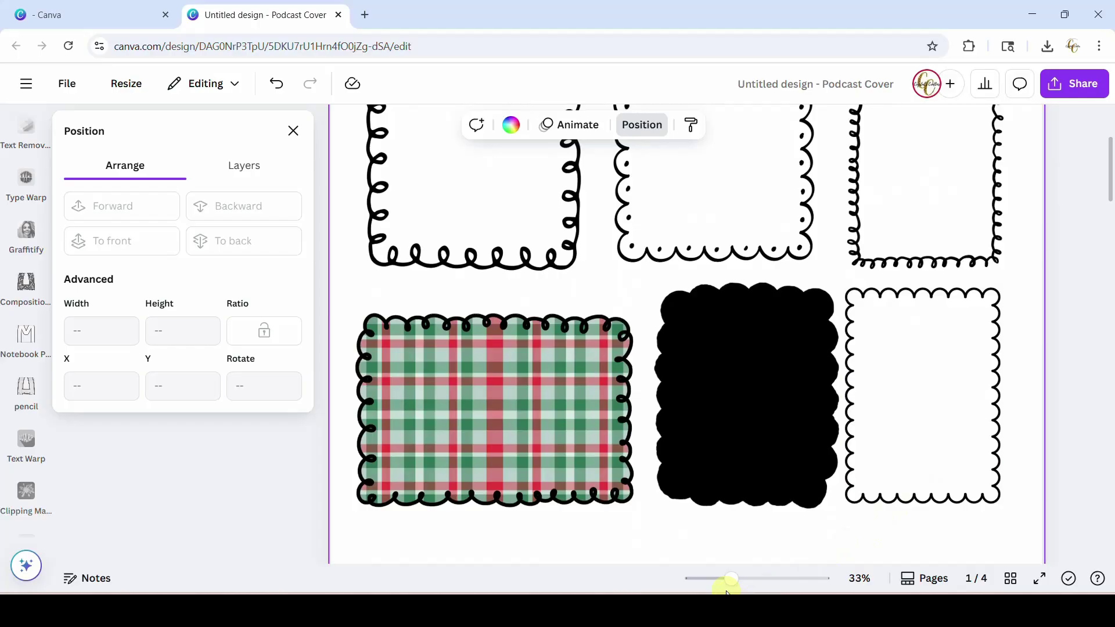
left_click_drag(730, 579, 746, 578)
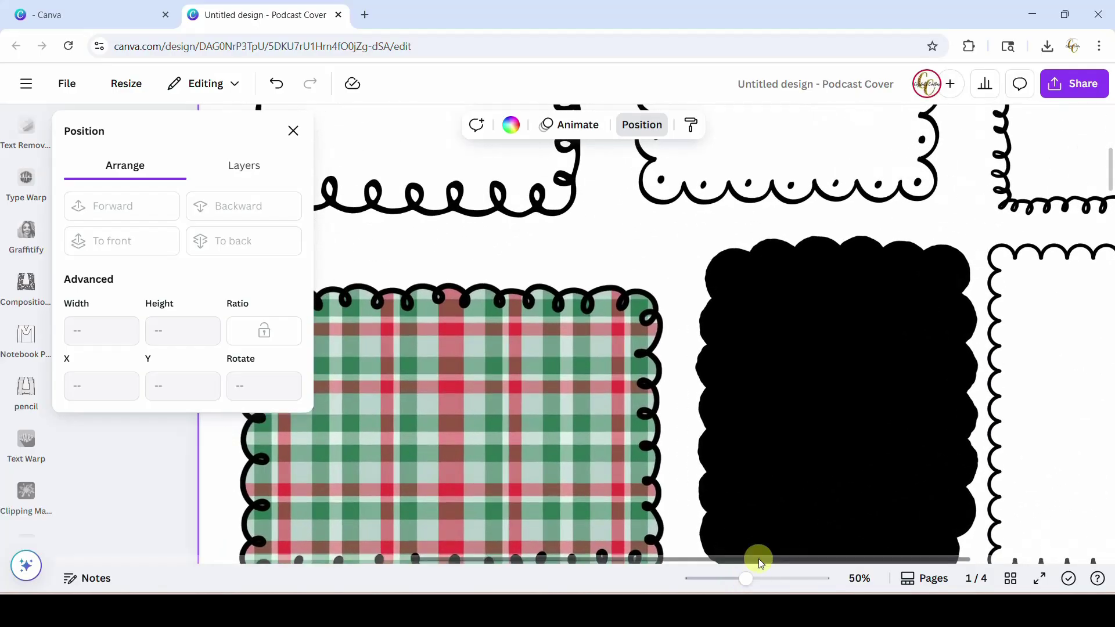
scroll(852, 422, "right", 3)
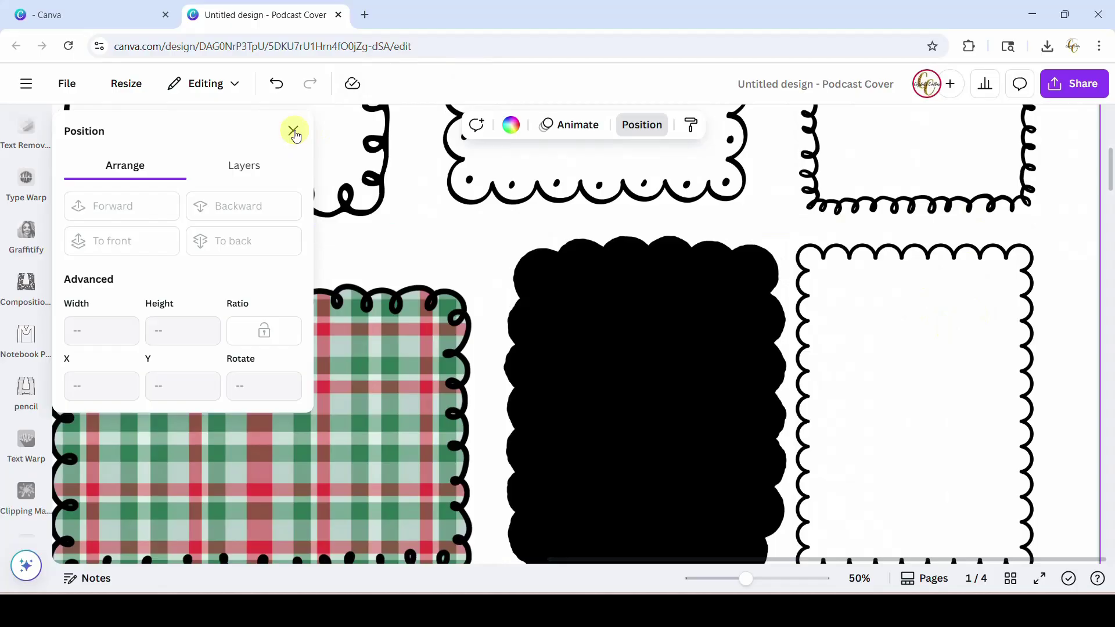
Return to the Elements library and clear the 'christmas pattern' search.
left_click(293, 130)
left_click(22, 312)
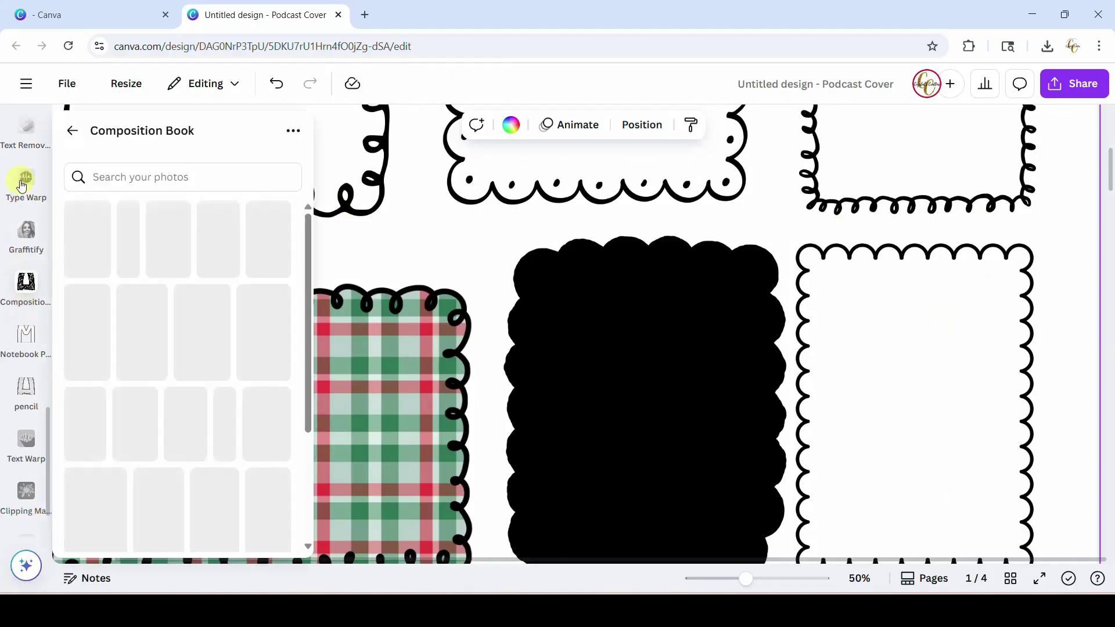
left_click(22, 312)
scroll(25, 291, "up", 5)
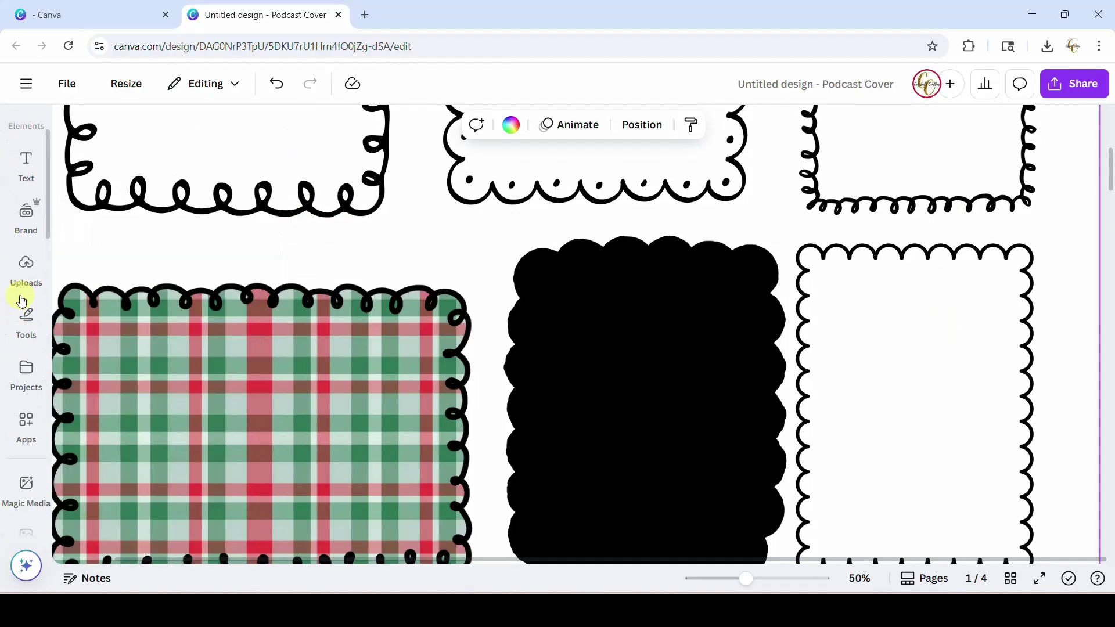
left_click(26, 291)
left_click(22, 210)
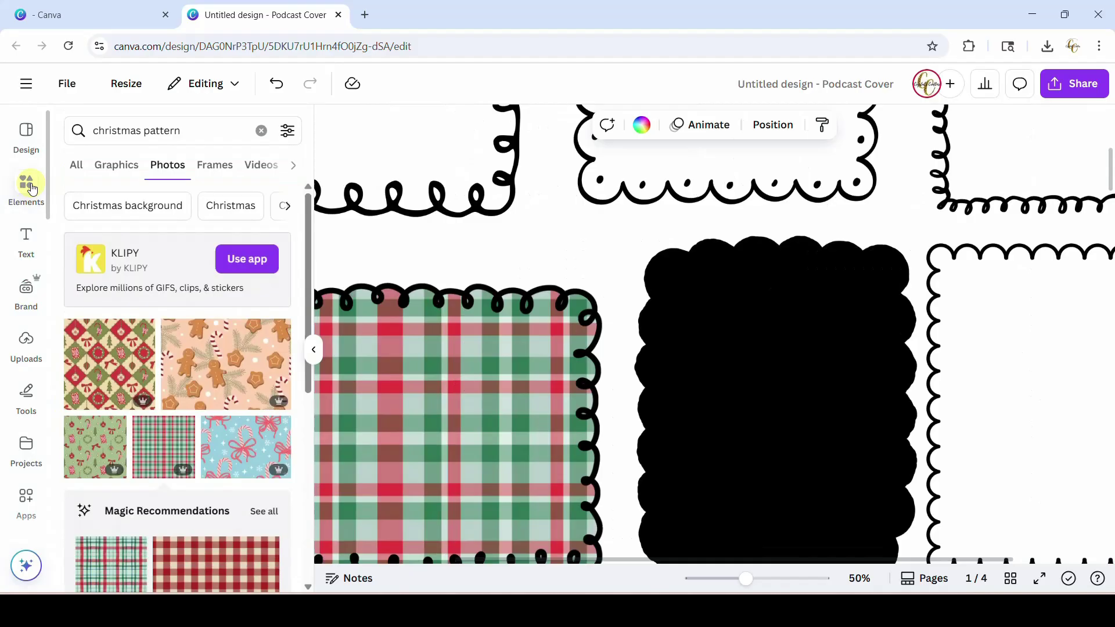
left_click(27, 193)
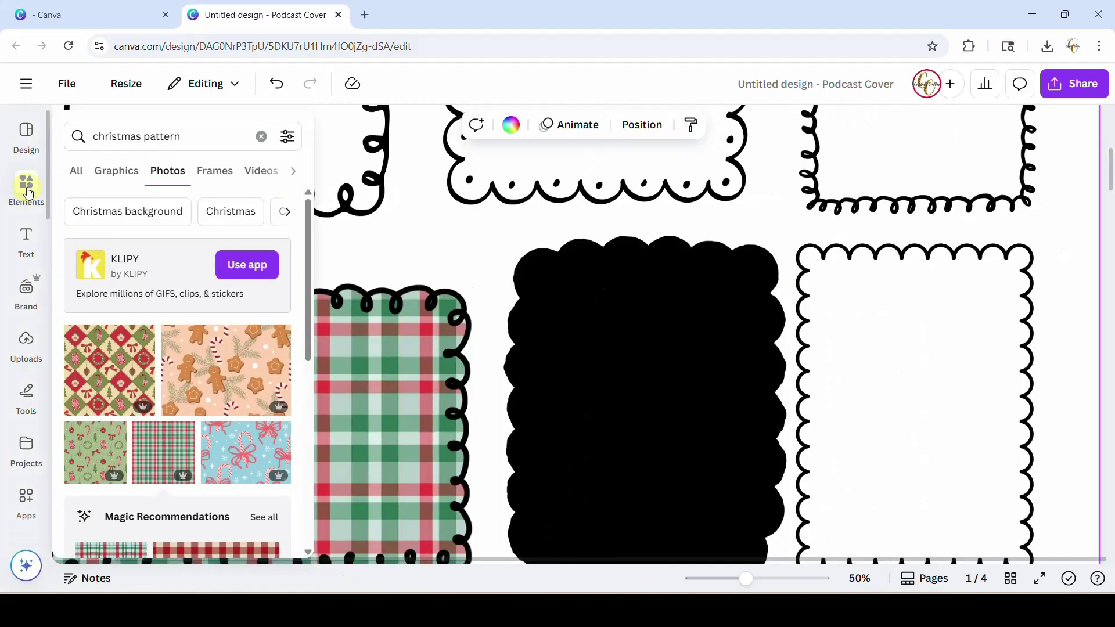
left_click(27, 193)
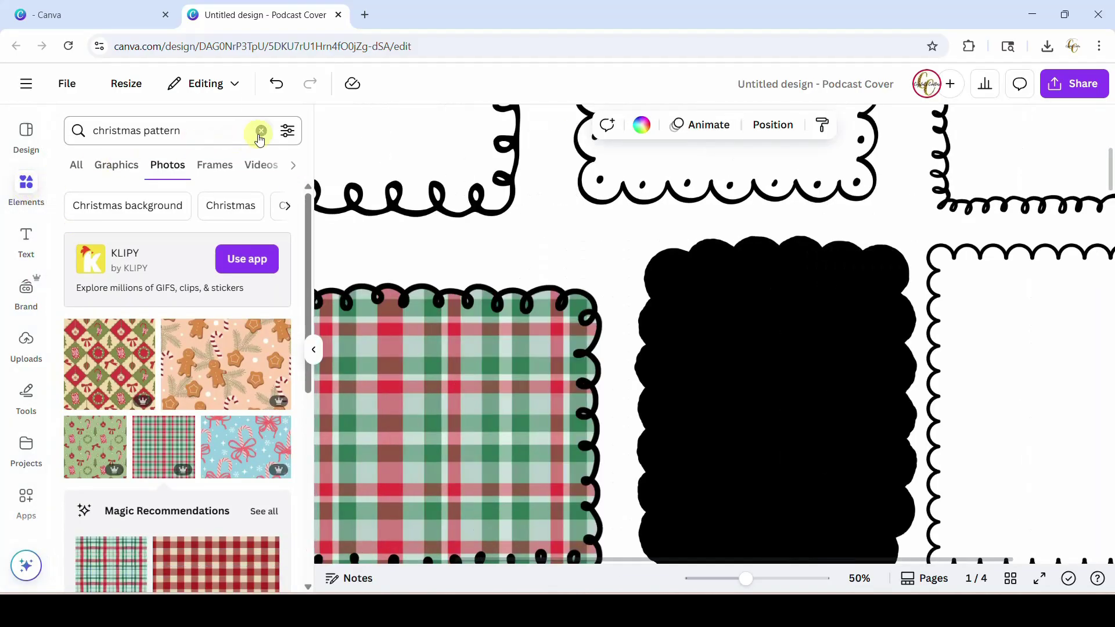
left_click(261, 132)
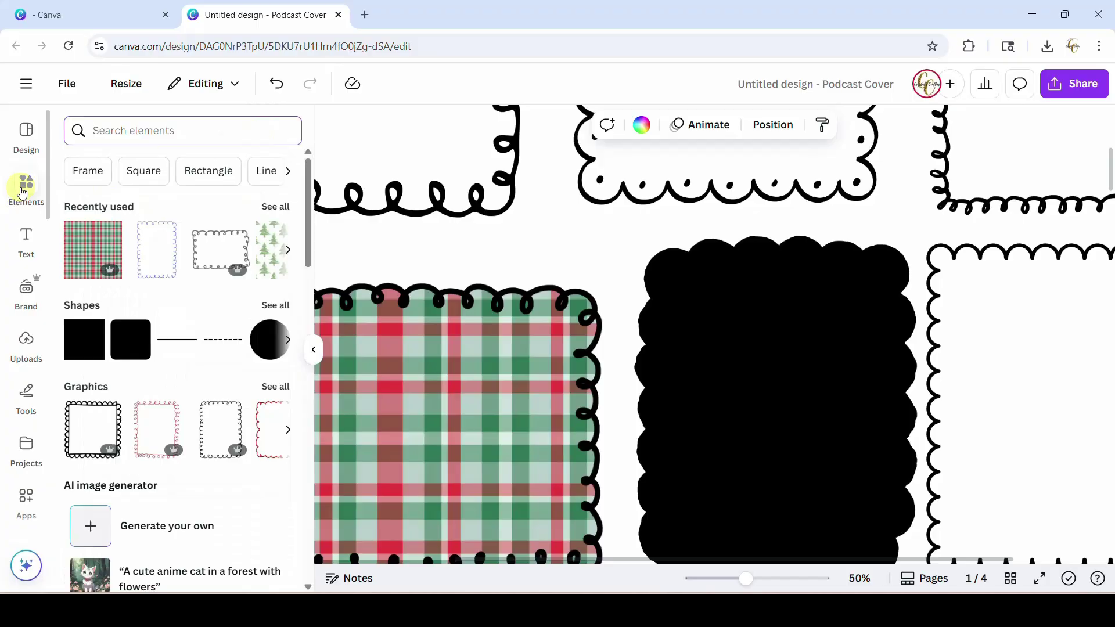
Add a teal circle, move it into the white scalloped frame, and shrink it to 152 px.
left_click(261, 349)
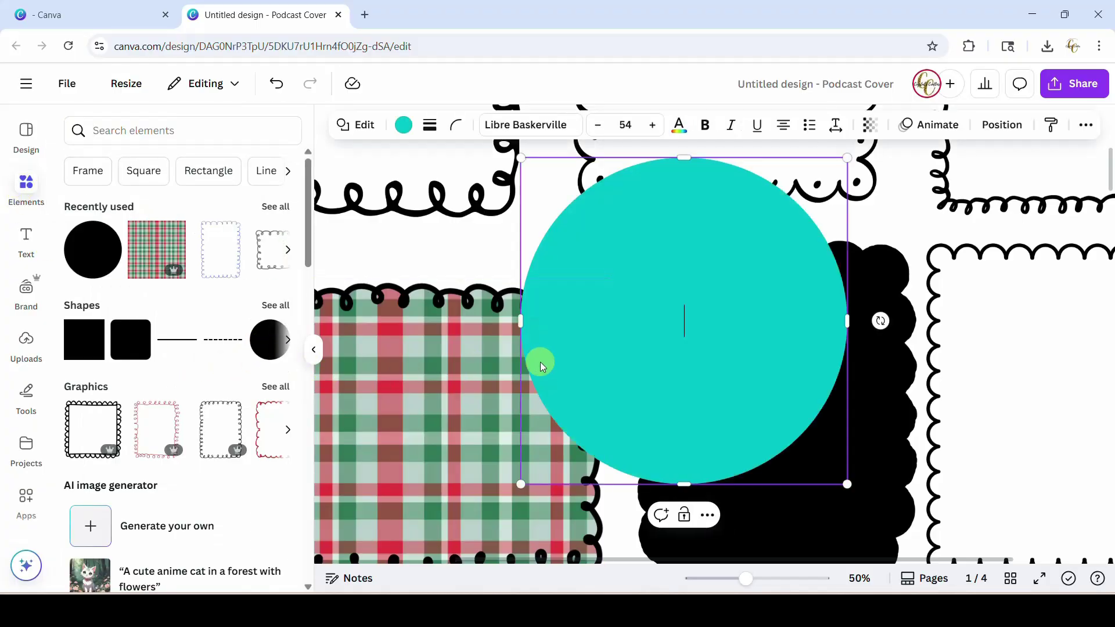
left_click(314, 350)
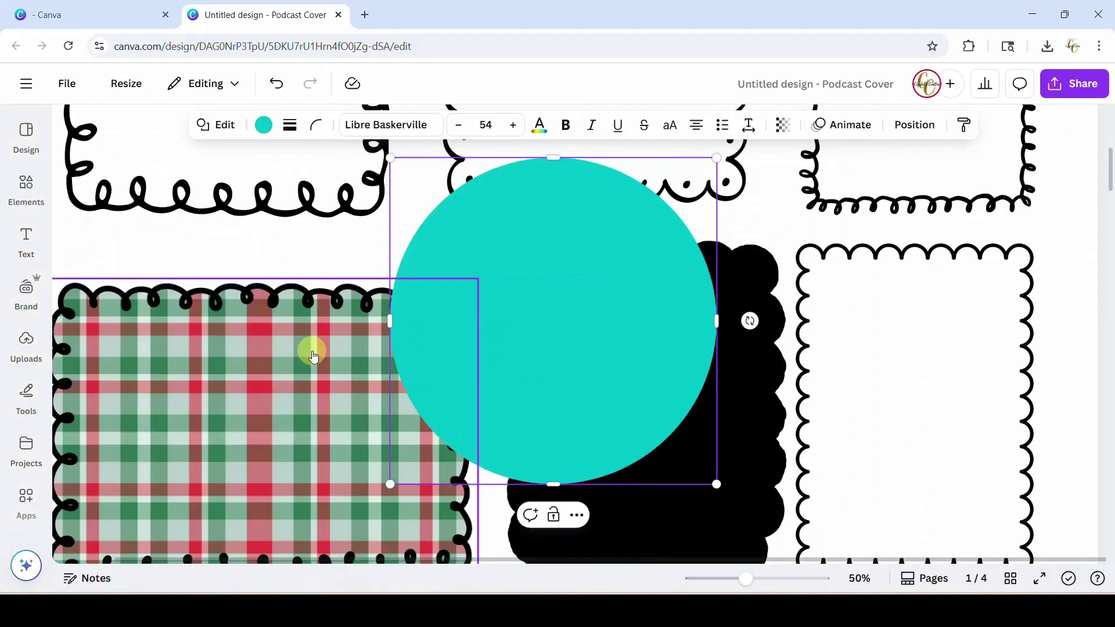
left_click_drag(716, 484, 517, 284)
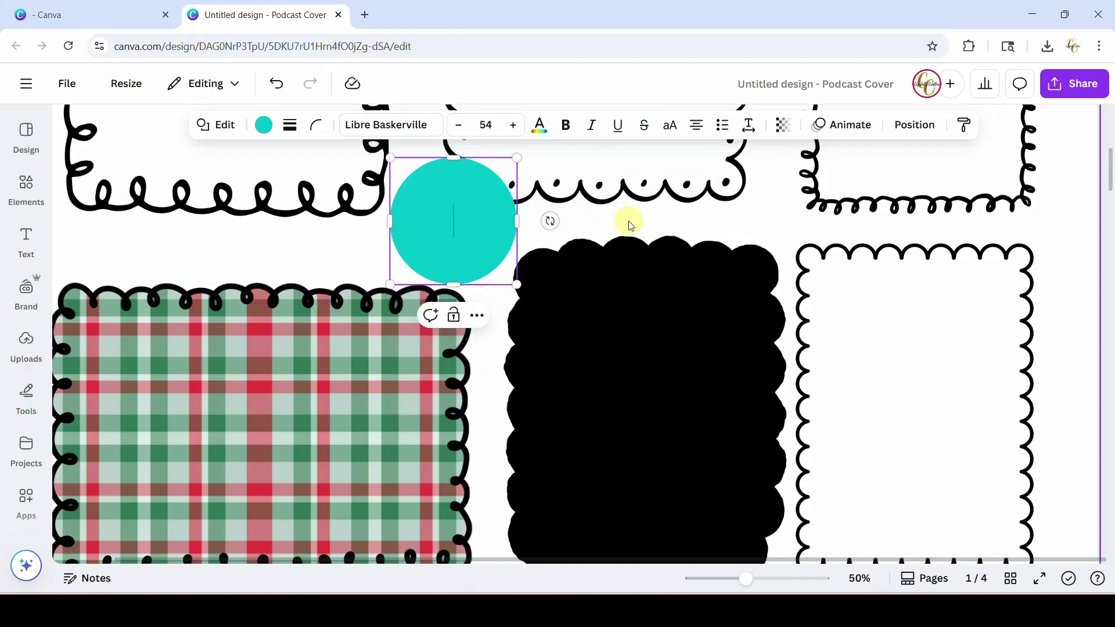
left_click(481, 192)
left_click_drag(423, 197, 865, 337)
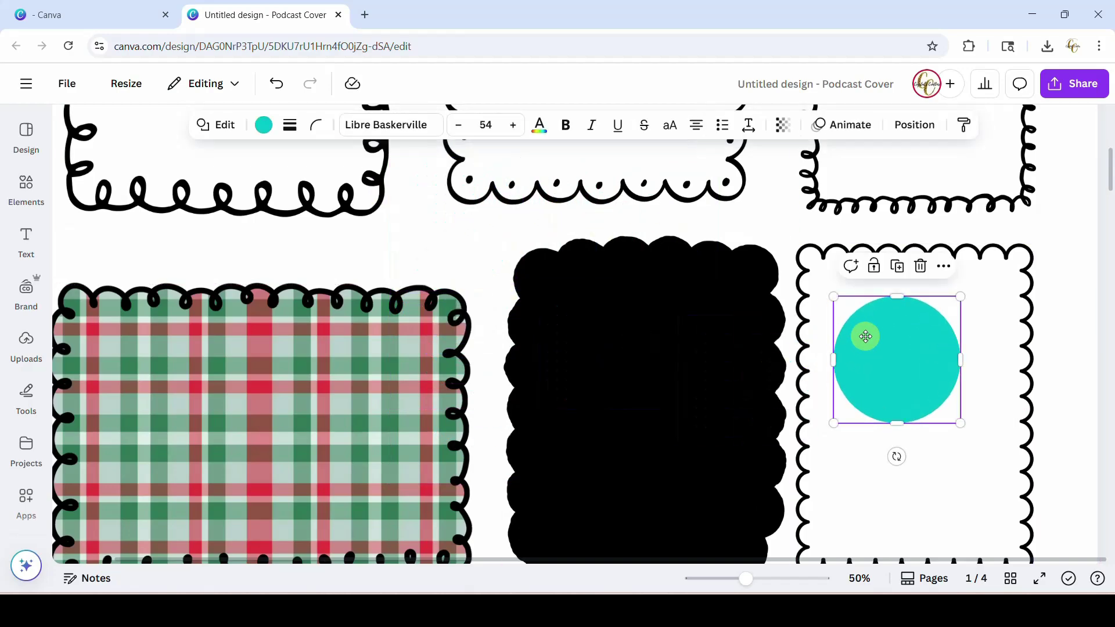
left_click_drag(746, 578, 765, 579)
scroll(873, 476, "right", 5)
left_click_drag(853, 462, 641, 169)
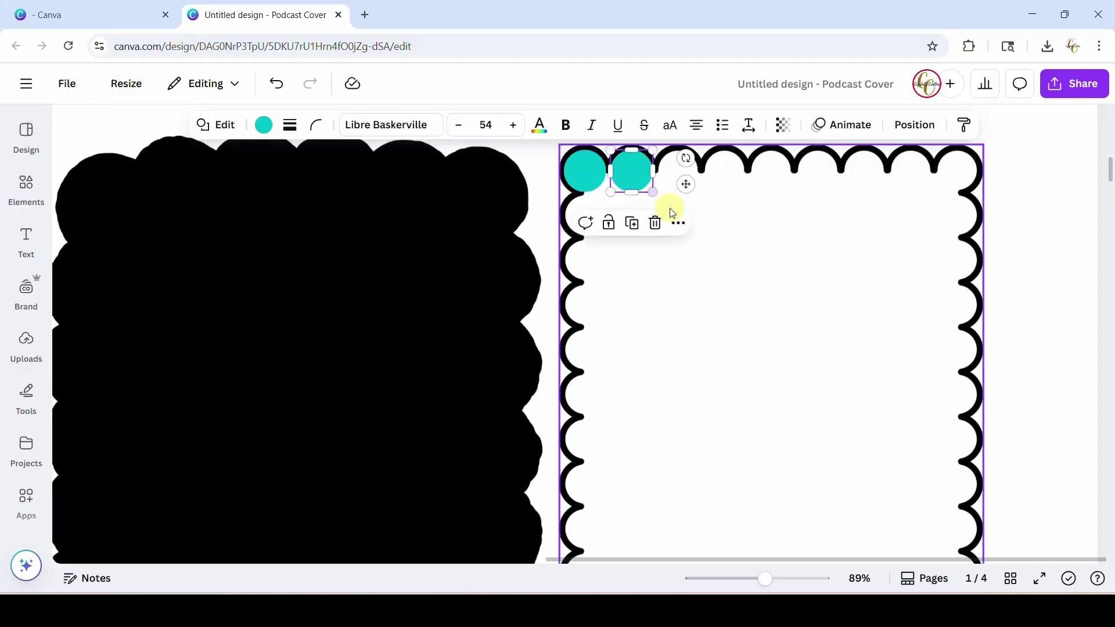
Duplicate the teal circle along the top scallops, then start deleting the copies.
key("ctrl+d")
key("ctrl+d")
key("ctrl+d")
key("ctrl+d")
key("ctrl+d")
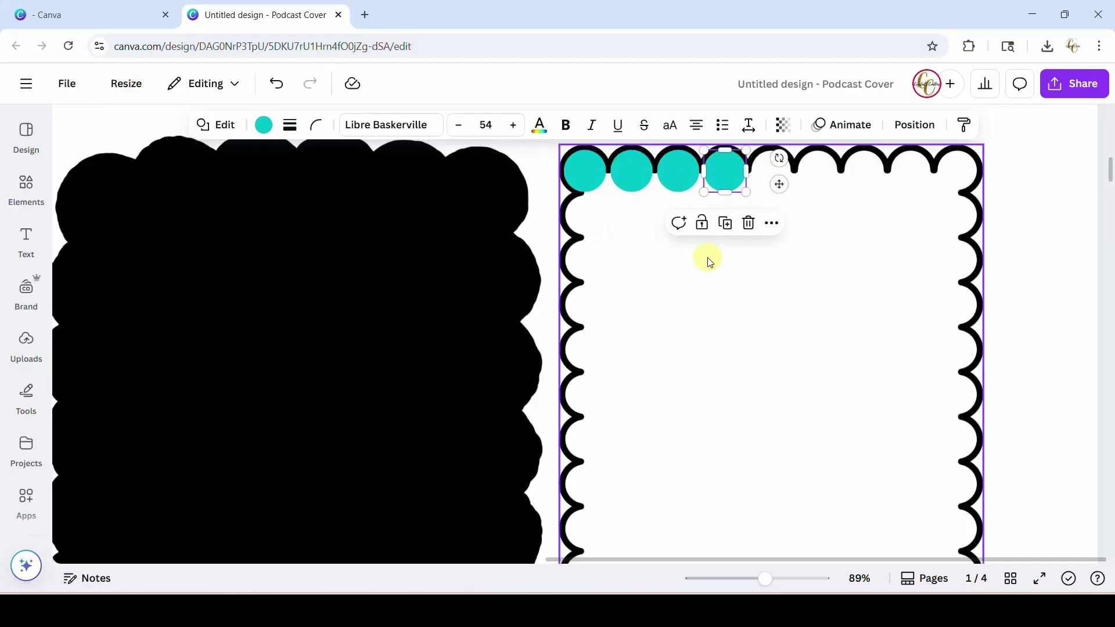
key("ctrl+d")
key("ctrl+d")
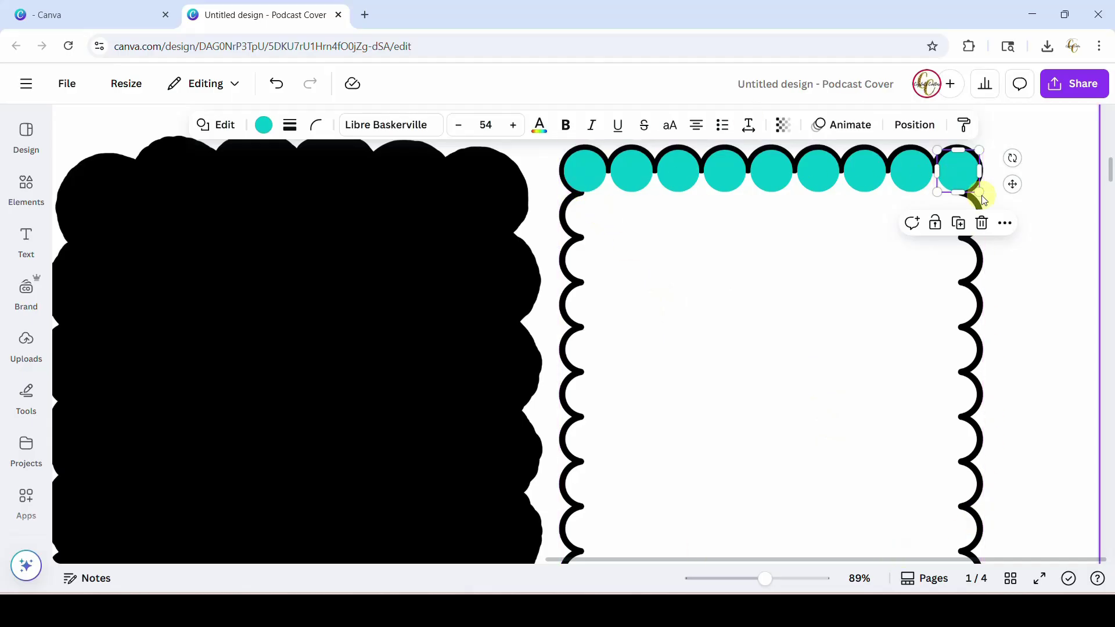
key("Delete")
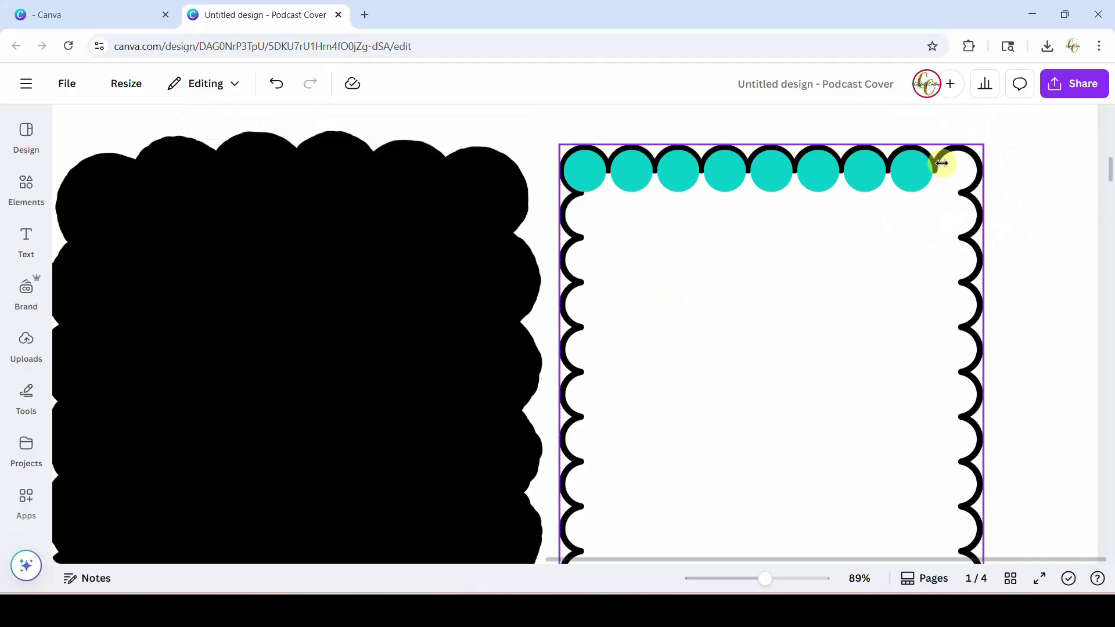
left_click(863, 178)
key("Delete")
left_click(815, 179)
key("Delete")
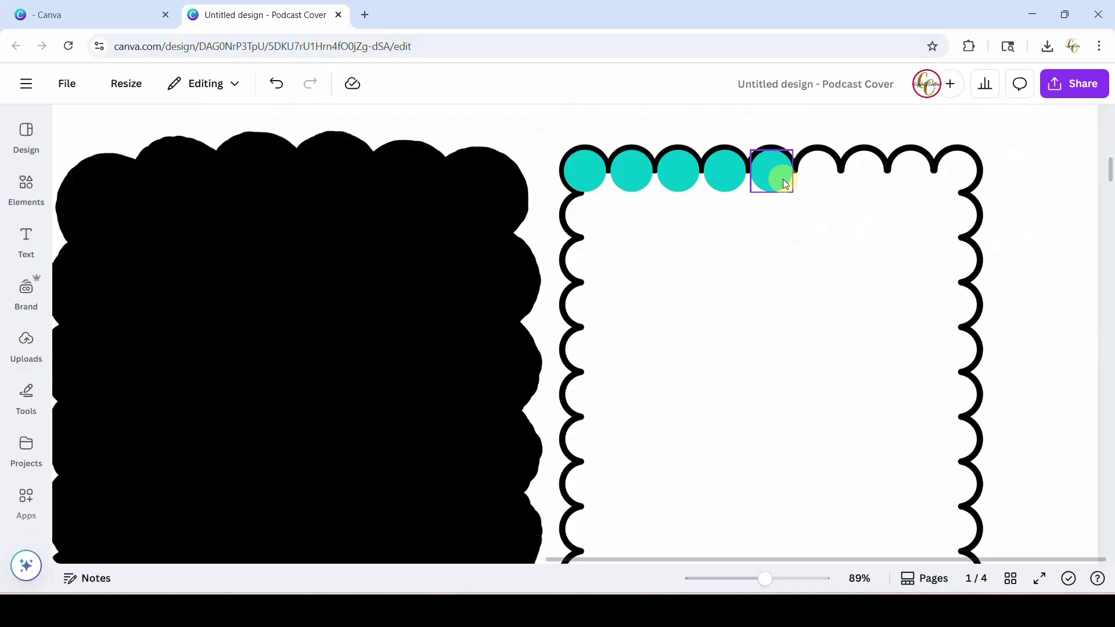
left_click(772, 179)
key("Delete")
Delete the remaining teal circles and zoom out to view all frames.
left_click(724, 182)
key("Delete")
left_click(680, 185)
key("Delete")
left_click(629, 183)
key("Delete")
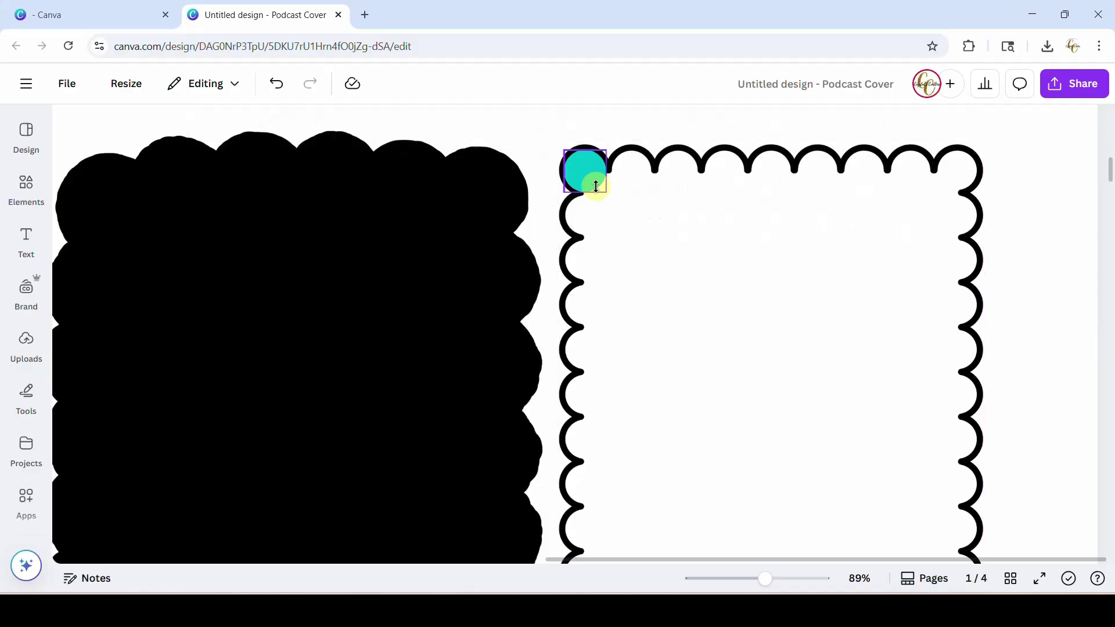
left_click(596, 181)
key("Delete")
left_click_drag(757, 582, 733, 580)
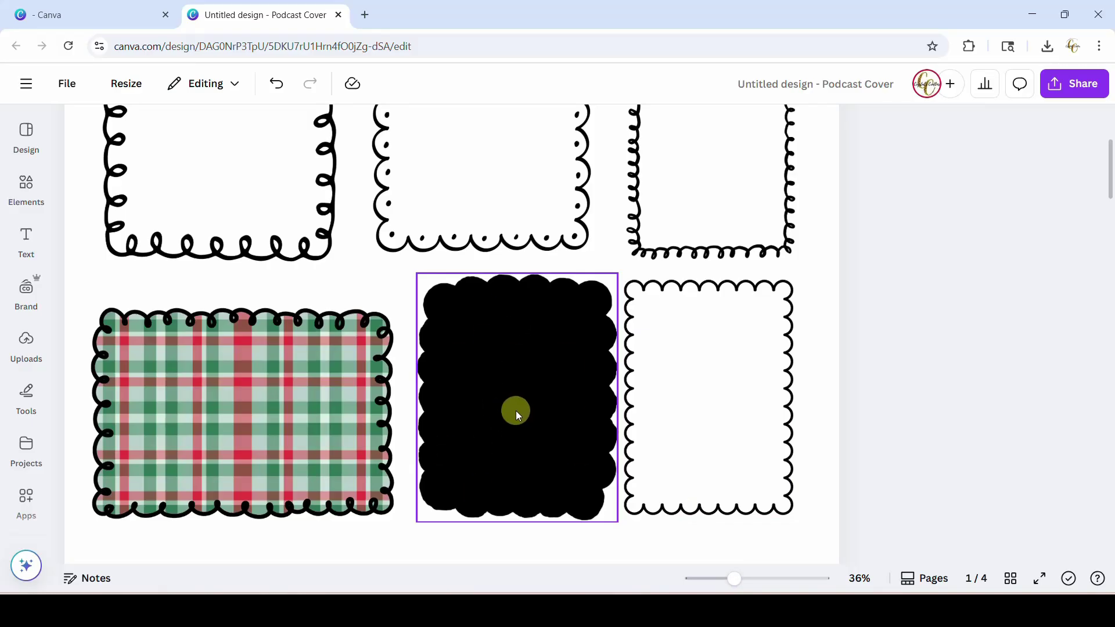
Delete the spiral doodle frame on page 3.
scroll(516, 409, "down", 5)
scroll(513, 411, "up", 4)
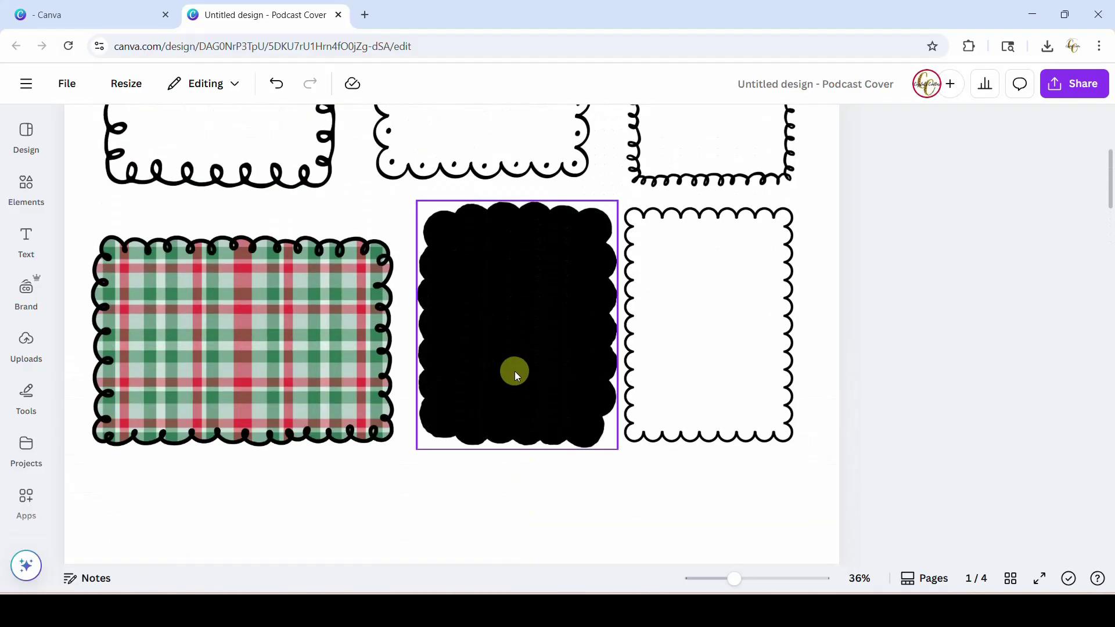
left_click(514, 373)
scroll(515, 371, "left", 2)
scroll(514, 371, "down", 10)
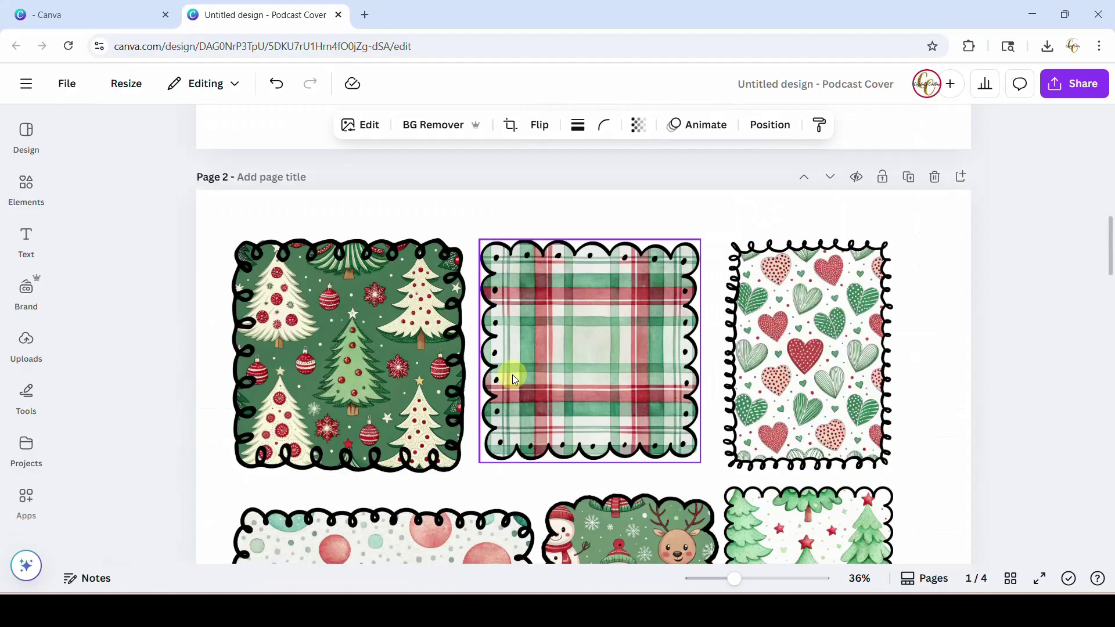
scroll(509, 383, "up", 2)
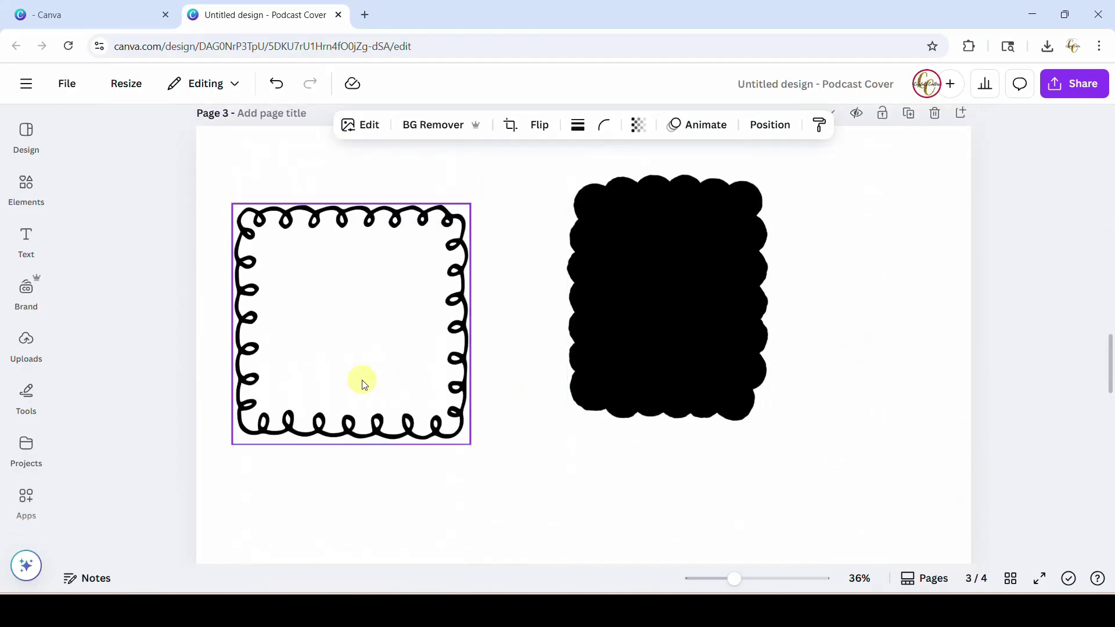
left_click(326, 422)
key("Delete")
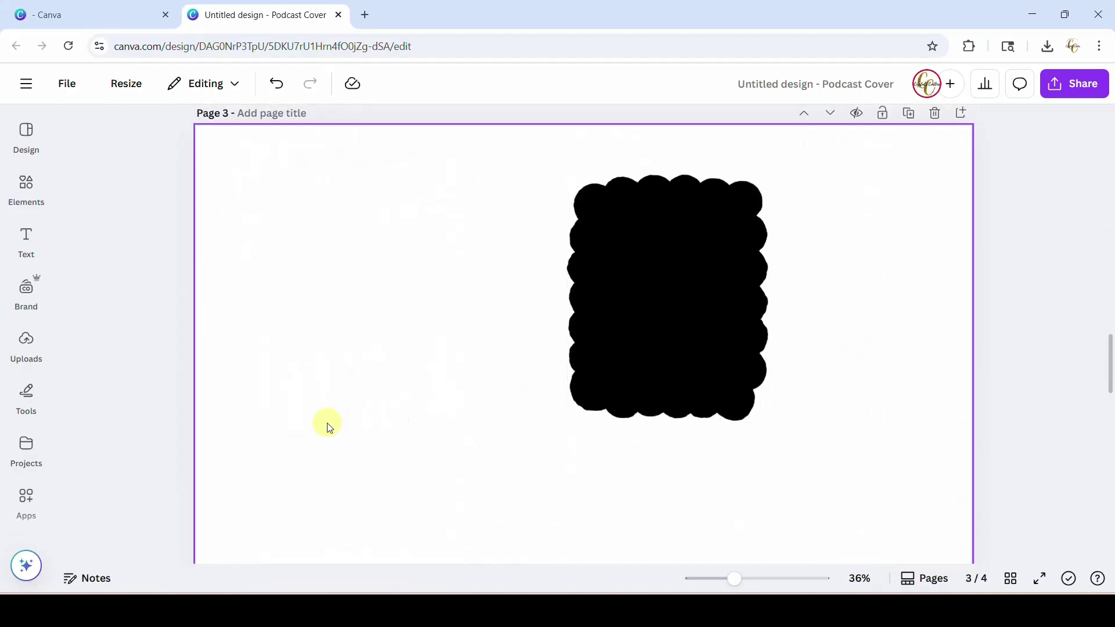
Centre the black scalloped shape and Alt-drag a copy to its left.
left_click_drag(699, 298, 643, 324)
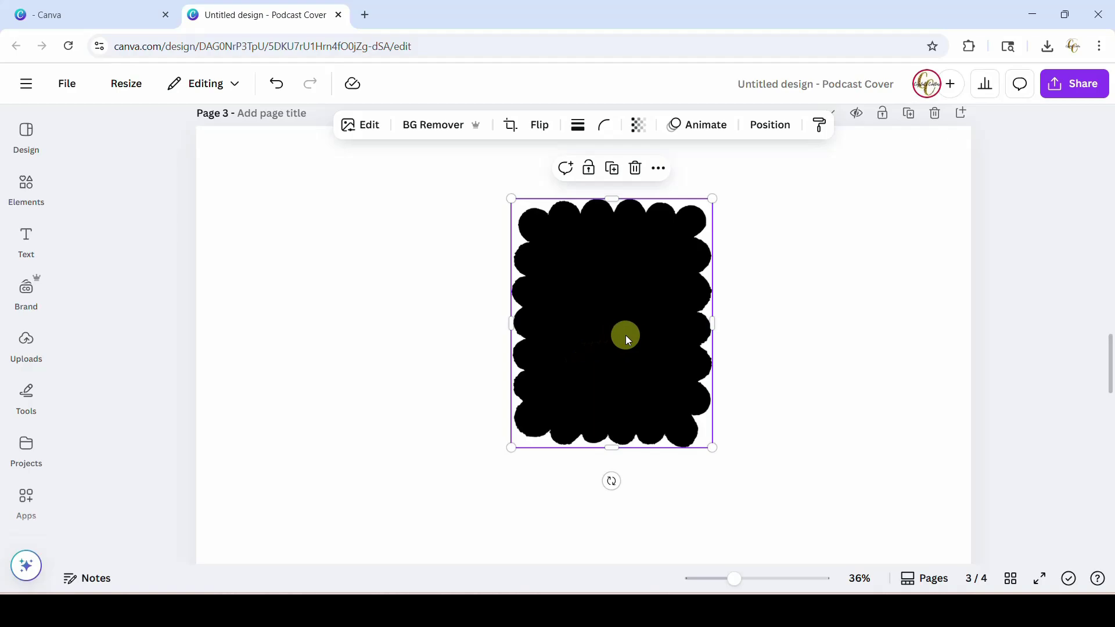
left_click_drag(631, 335, 403, 333)
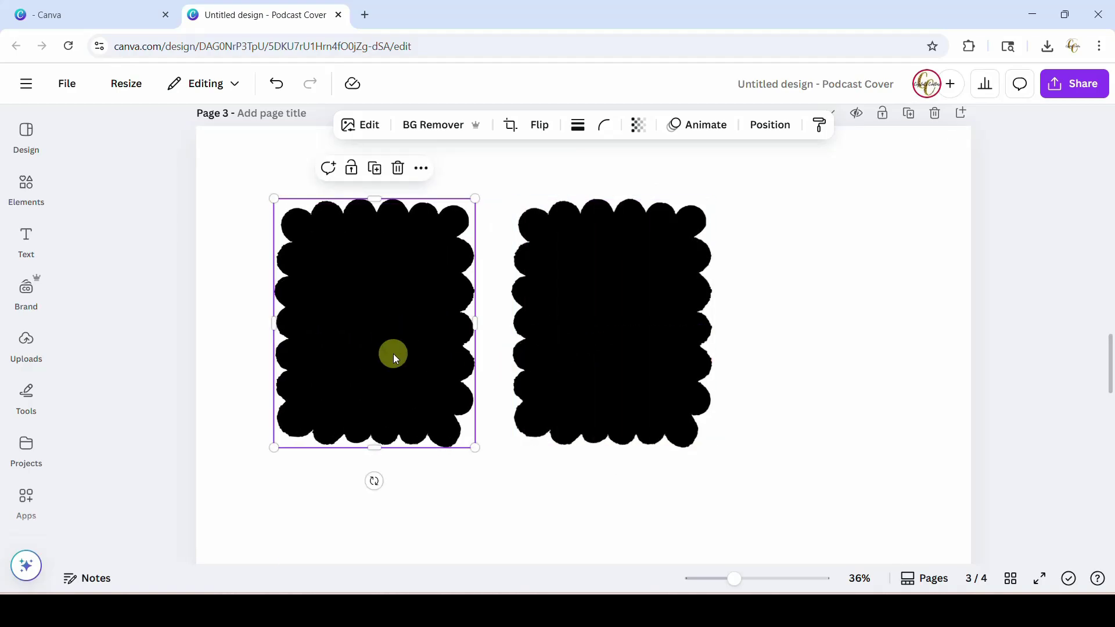
left_click_drag(393, 353, 399, 354)
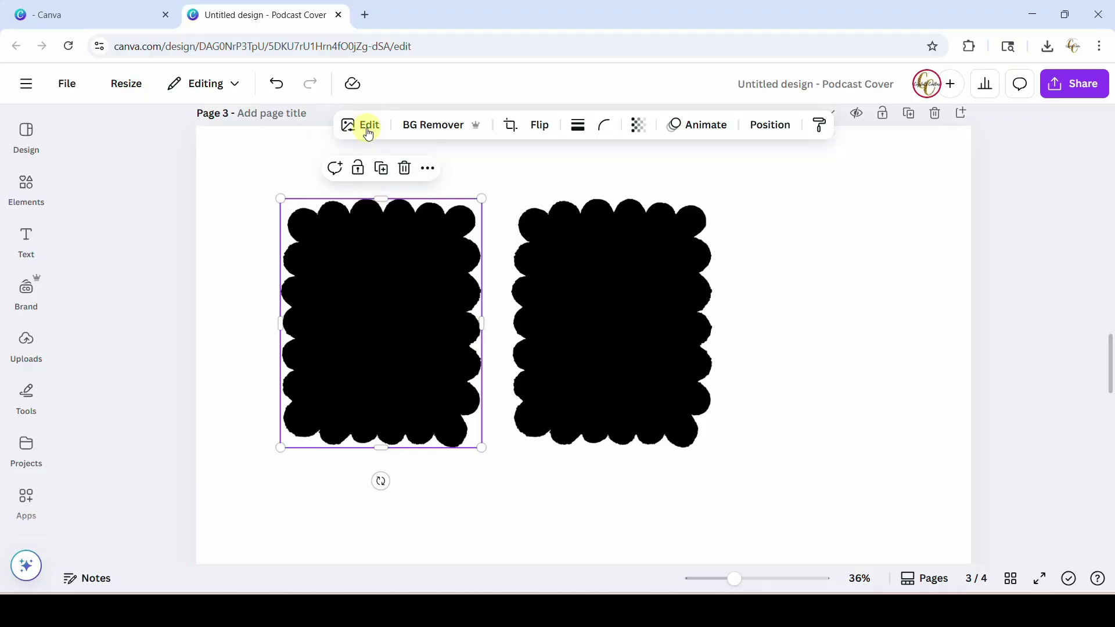
Add an Outline shadow effect of size 25 to the left scalloped shape.
left_click(368, 125)
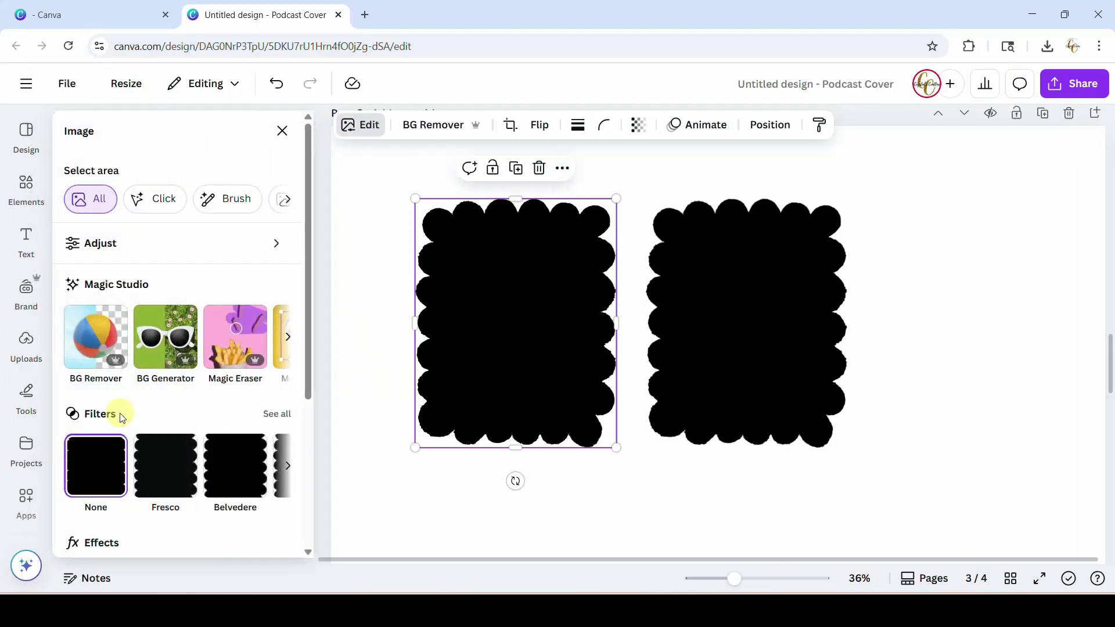
scroll(110, 415, "down", 4)
left_click(97, 378)
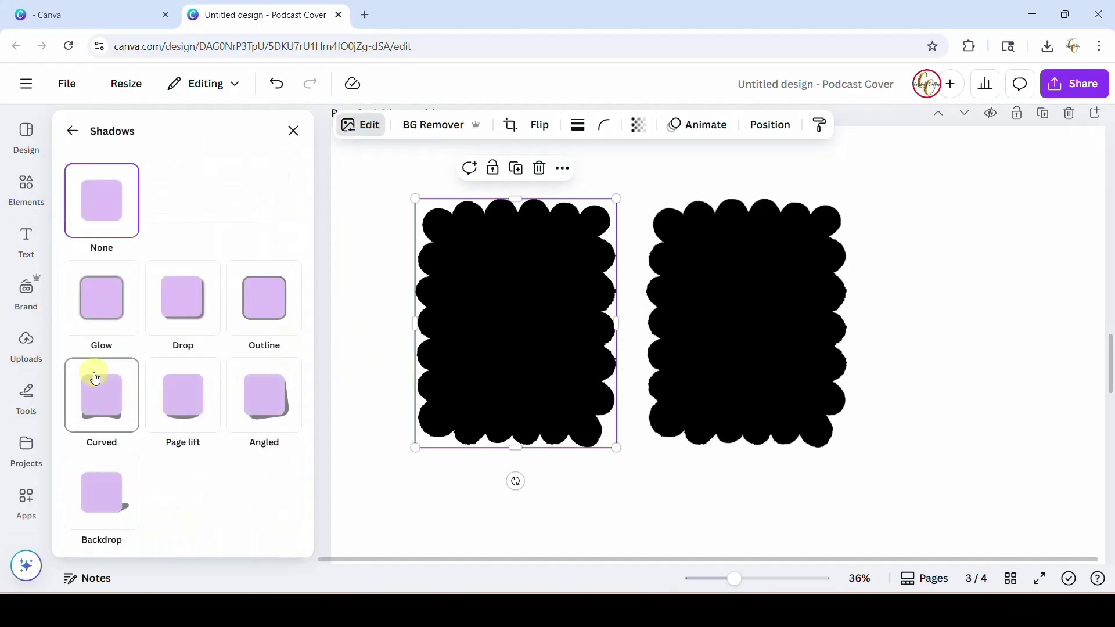
left_click(270, 319)
scroll(199, 470, "down", 3)
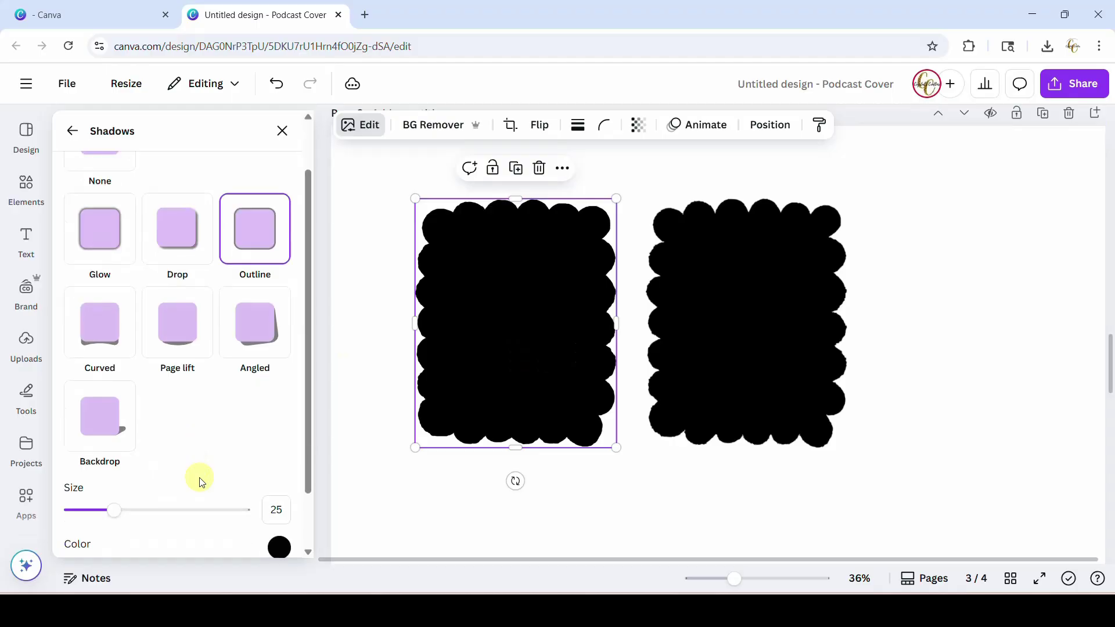
Make the outline a deep saturated magenta, then nudge the right black shape slightly.
left_click(279, 478)
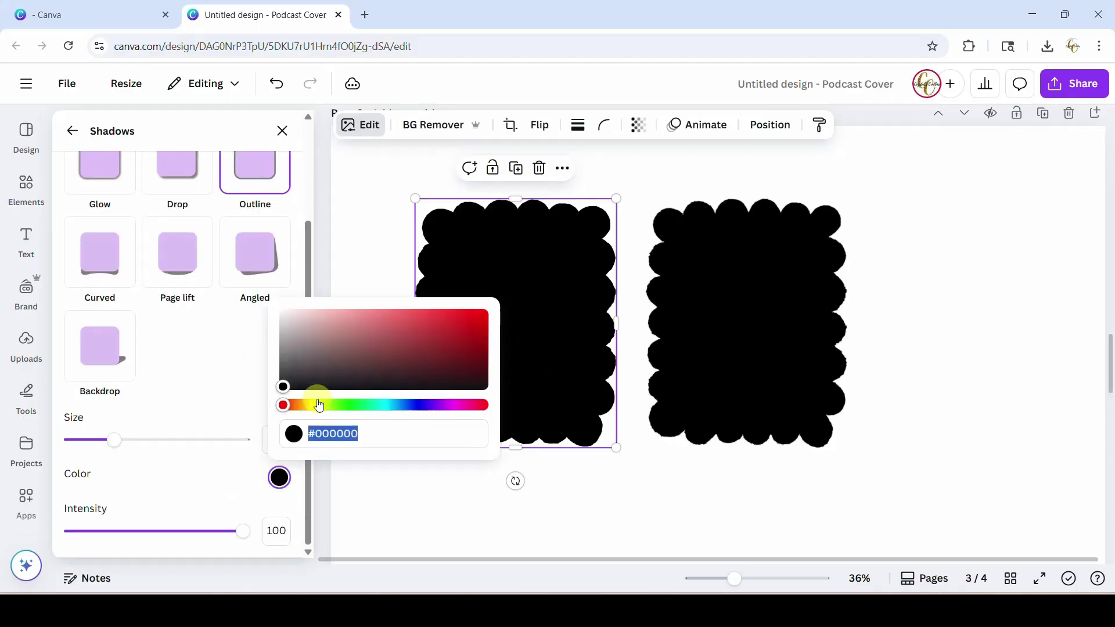
left_click(457, 338)
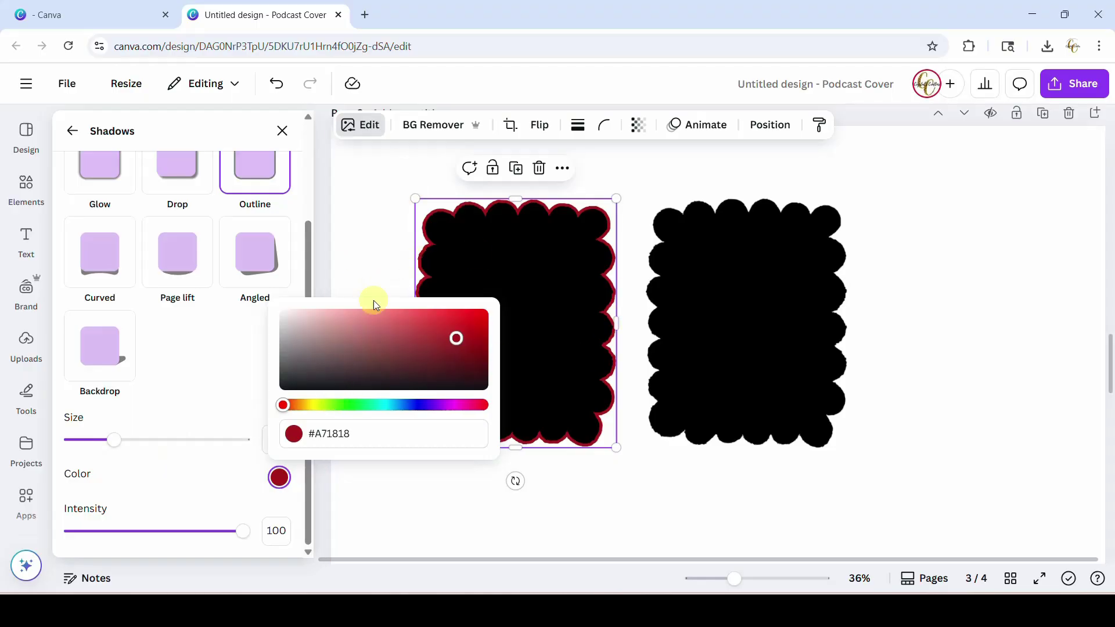
left_click(205, 482)
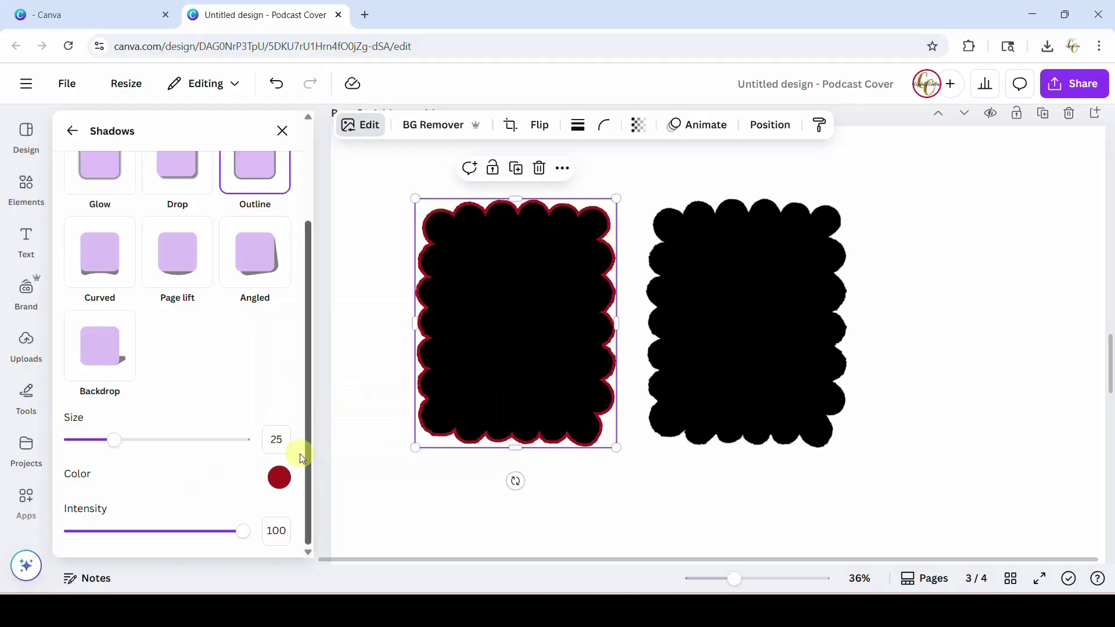
left_click(279, 479)
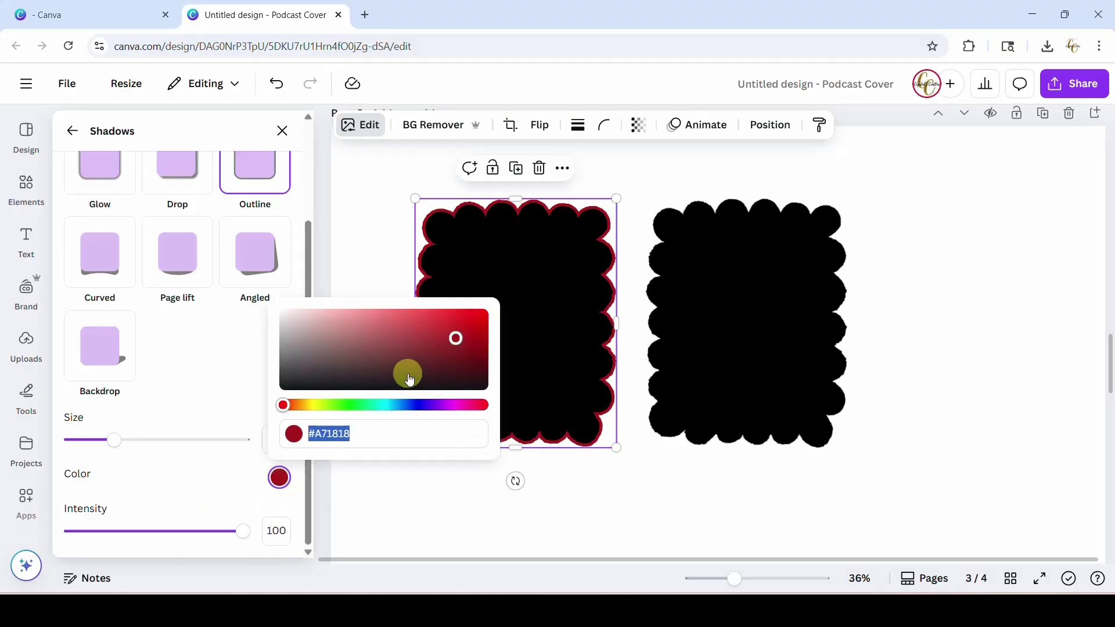
left_click_drag(282, 405, 294, 405)
left_click_drag(422, 407, 458, 405)
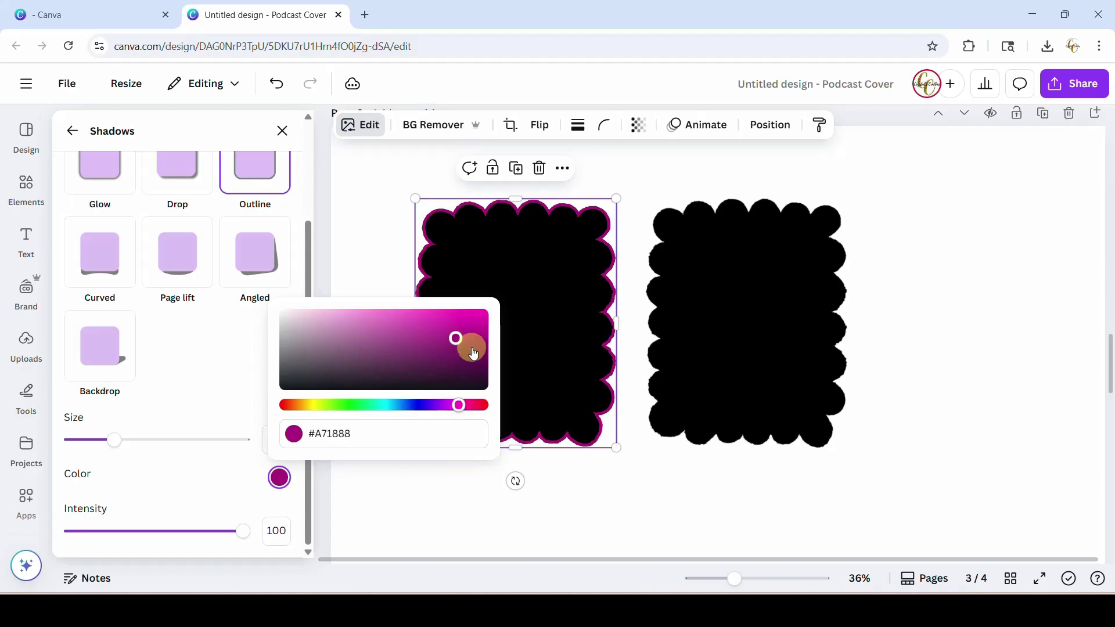
left_click_drag(456, 338, 383, 315)
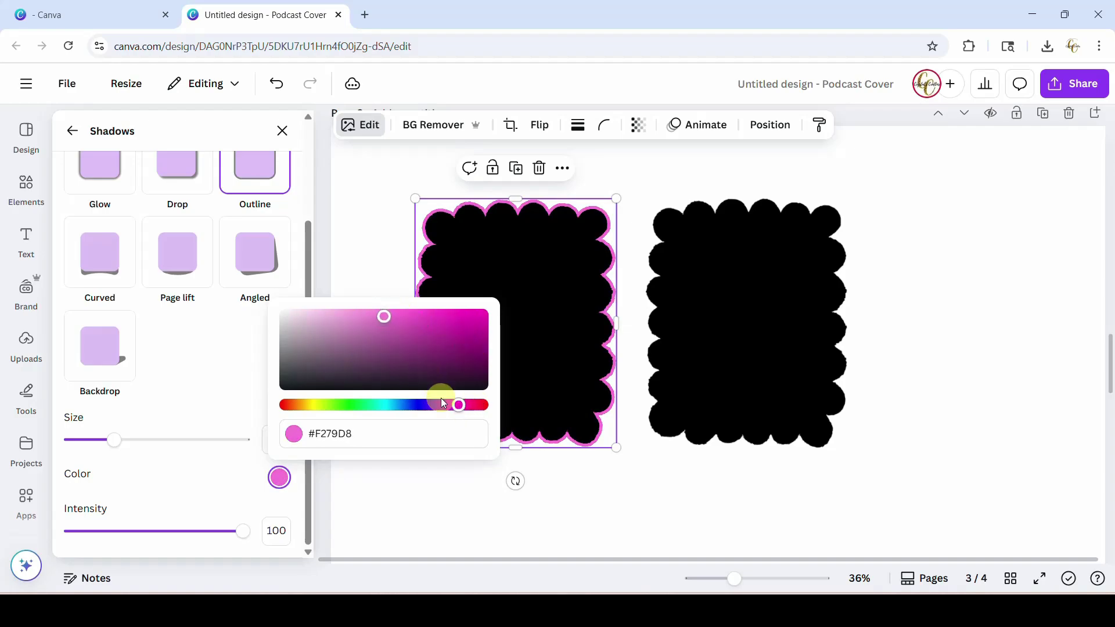
mouse_move(458, 405)
left_mouse_down()
mouse_move(472, 407)
mouse_move(463, 404)
left_mouse_up()
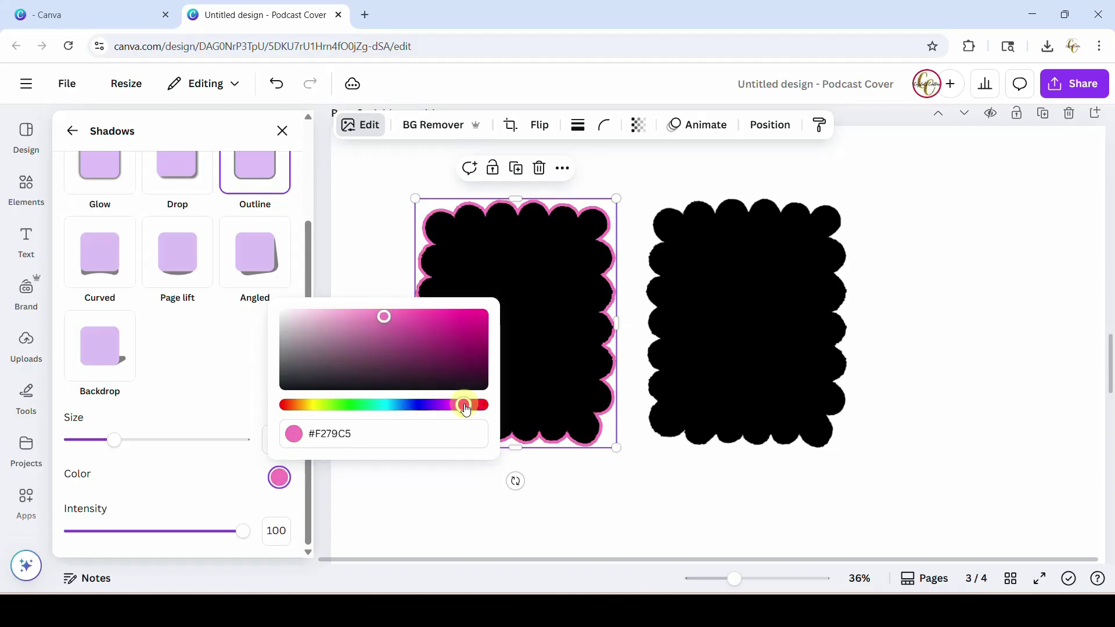
left_click_drag(381, 316, 471, 317)
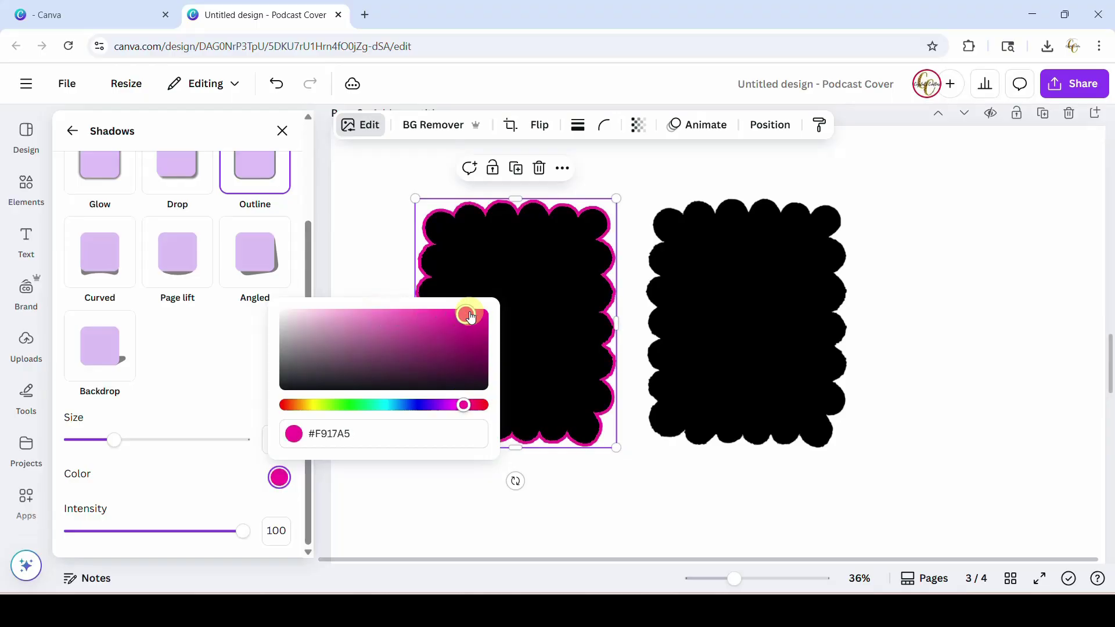
left_click(455, 499)
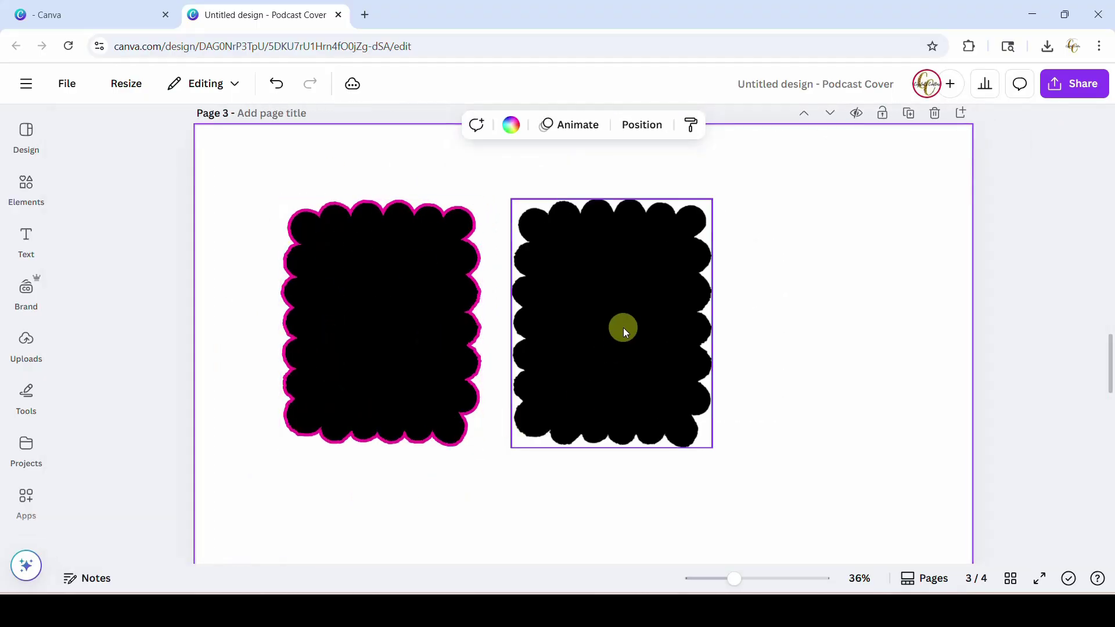
left_click_drag(624, 320, 627, 319)
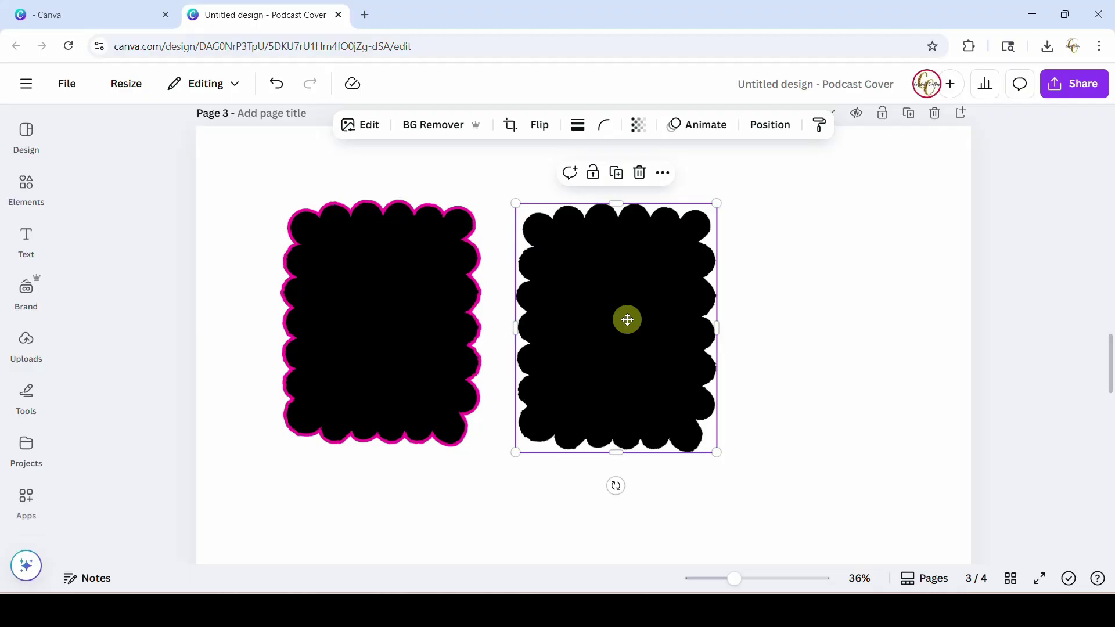
key("Escape")
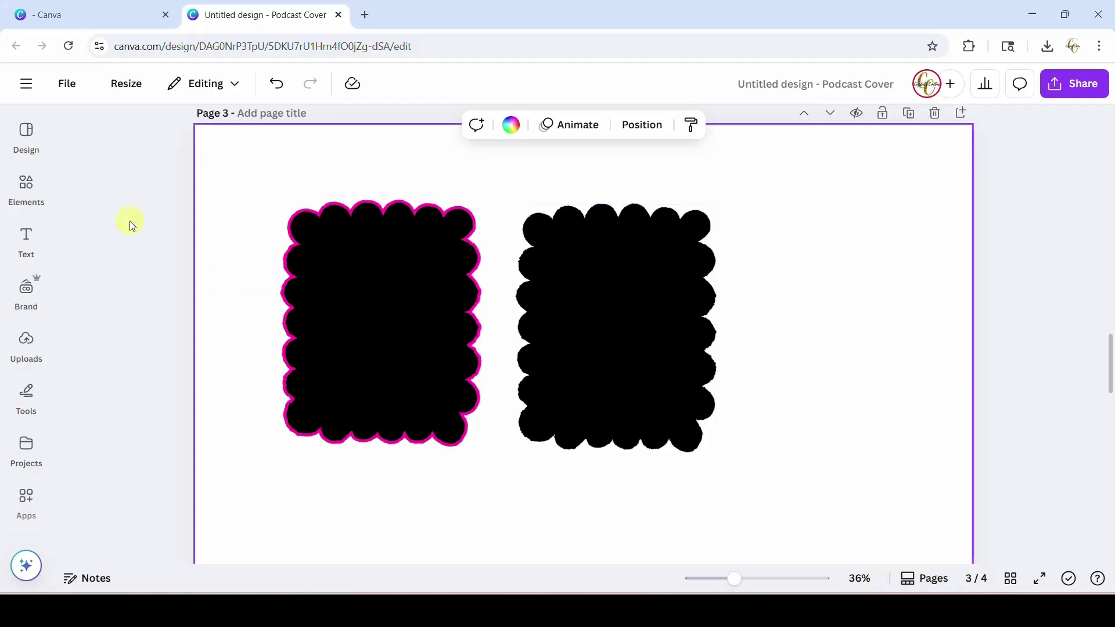
Add the red snowflake photo from the 'christmas pattern' Photos results.
left_click(26, 185)
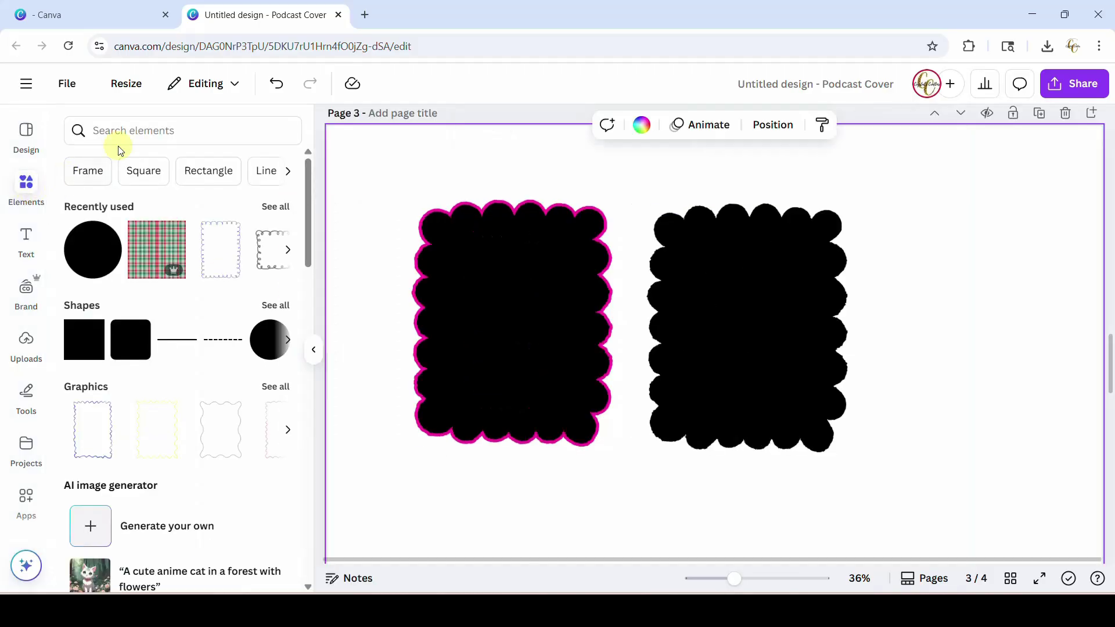
left_click(135, 130)
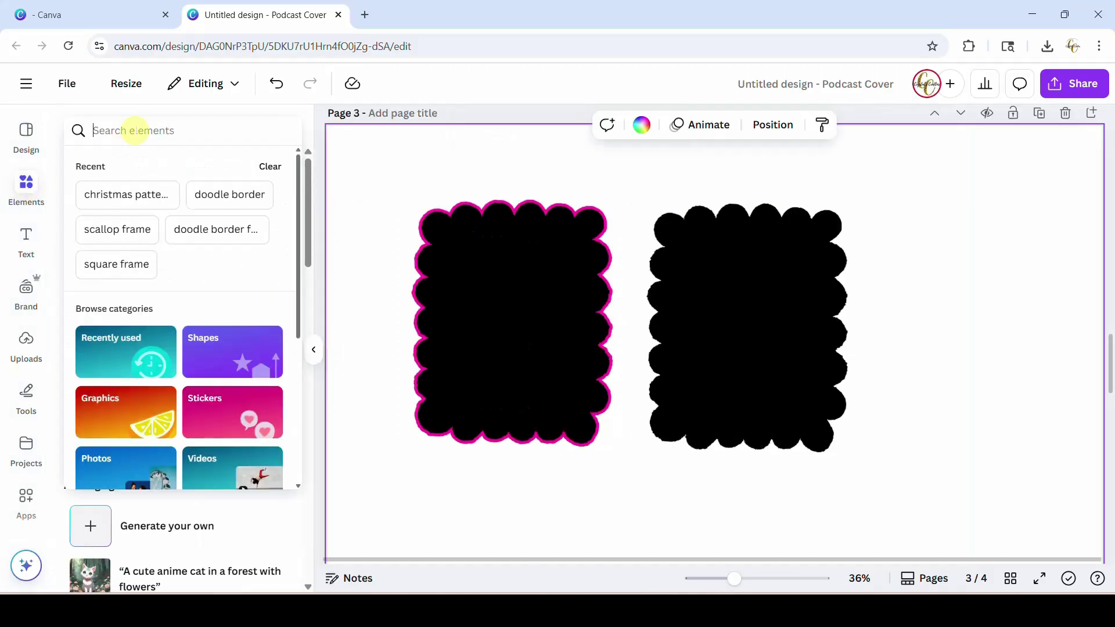
left_click(140, 194)
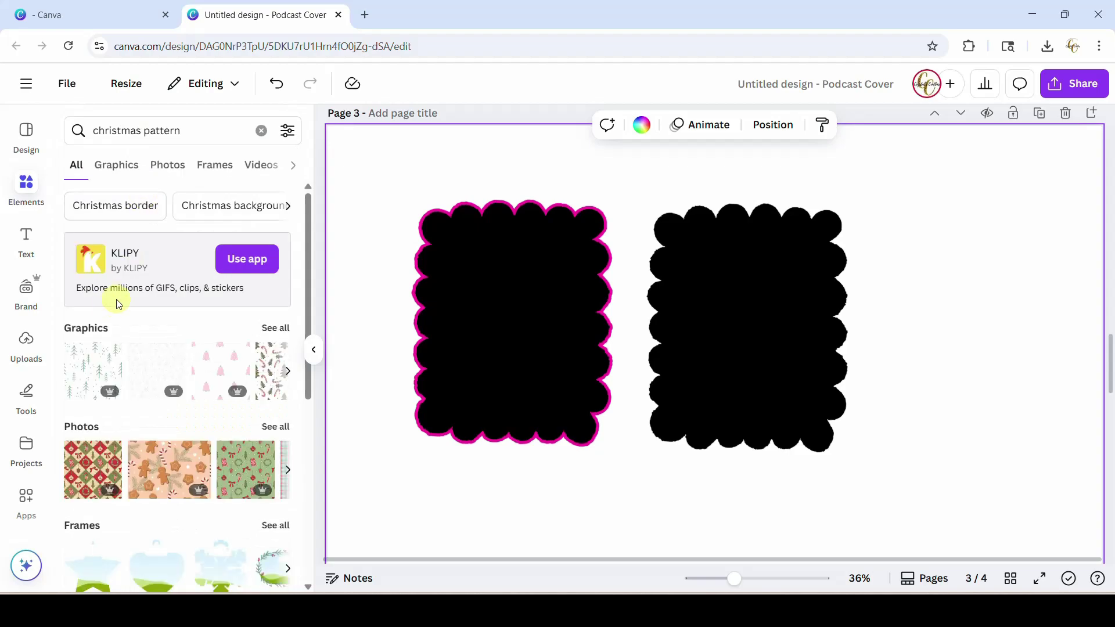
left_click(167, 168)
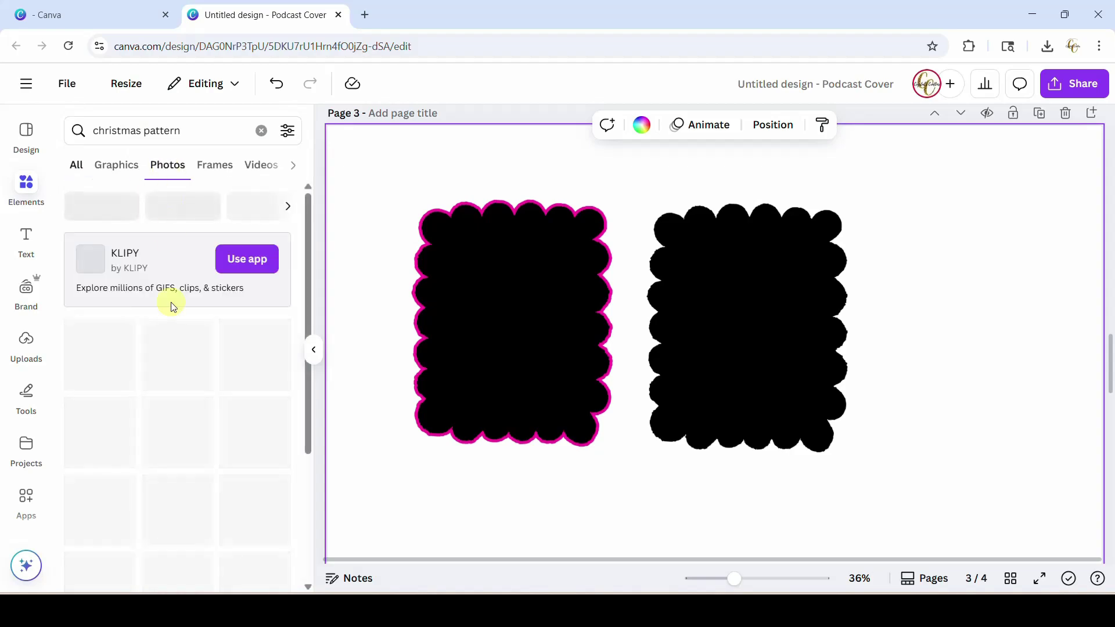
scroll(218, 424, "down", 3)
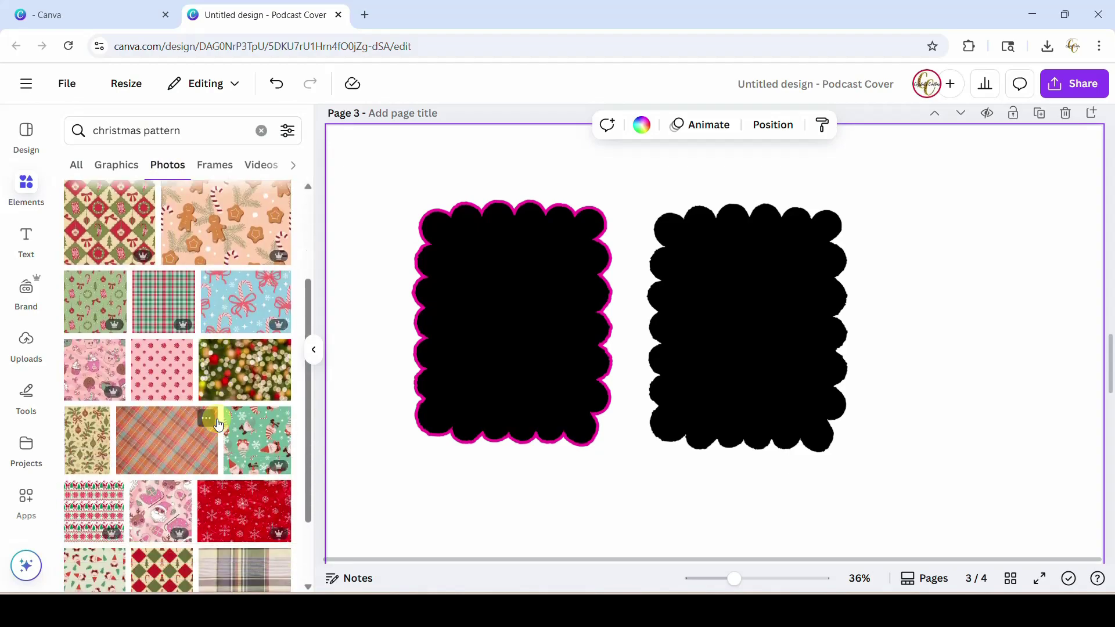
scroll(217, 423, "down", 3)
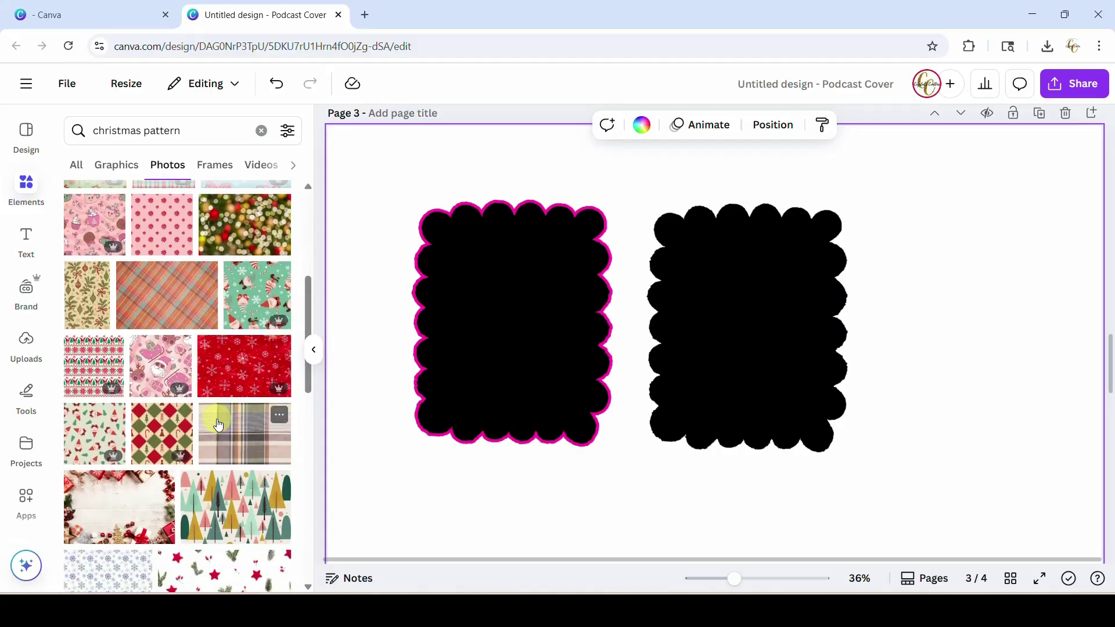
left_click(235, 369)
Zoom out and centre the snowflake pattern on page 4.
scroll(763, 436, "down", 5)
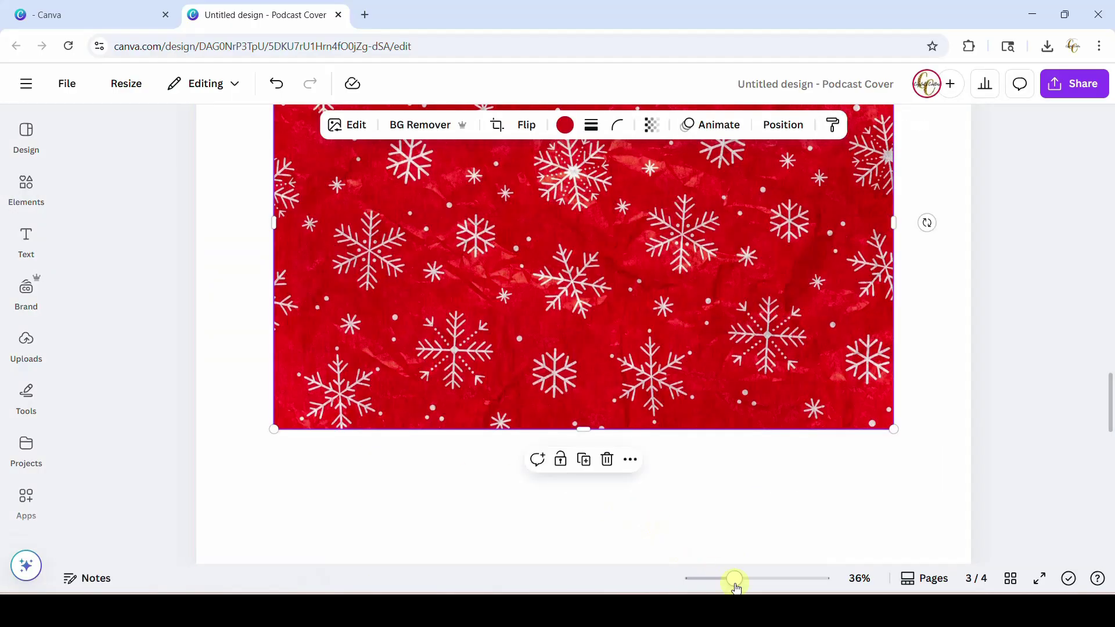
left_click_drag(735, 579, 703, 582)
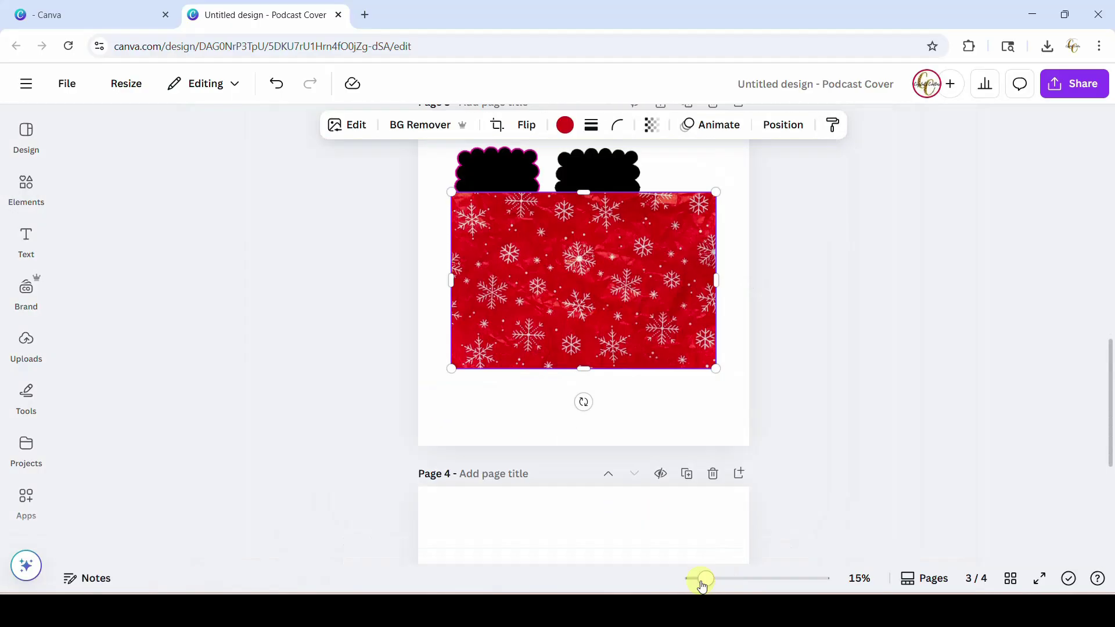
left_click_drag(597, 316, 597, 589)
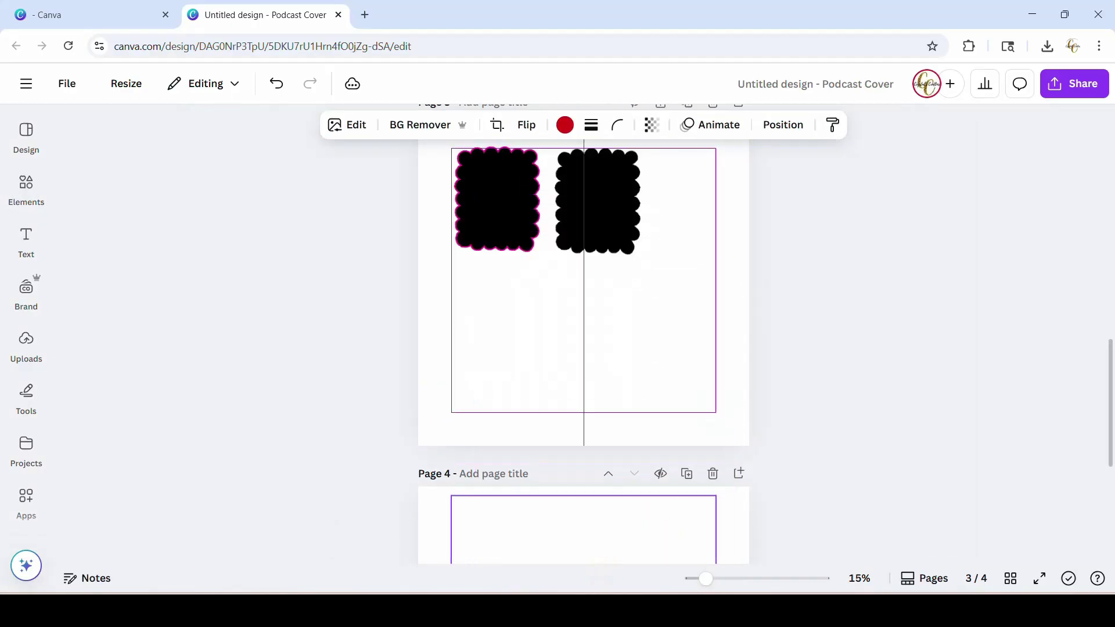
scroll(897, 396, "down", 5)
left_click_drag(528, 302, 525, 369)
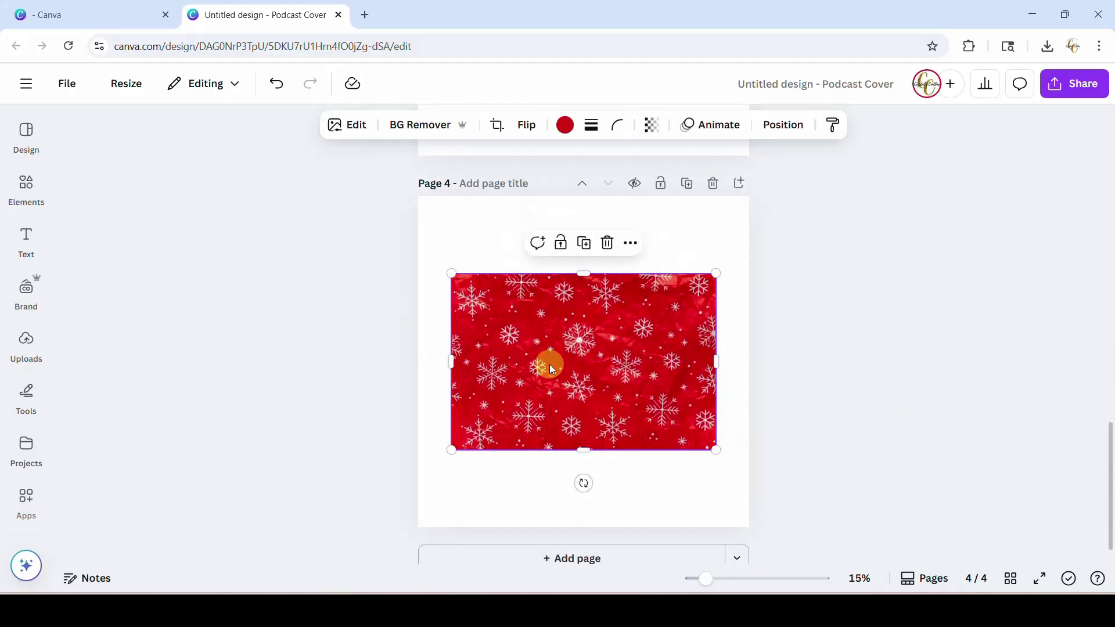
Launch the Clipping Mask app on the red snowflake image and start masking it.
left_click(28, 500)
left_click(26, 446)
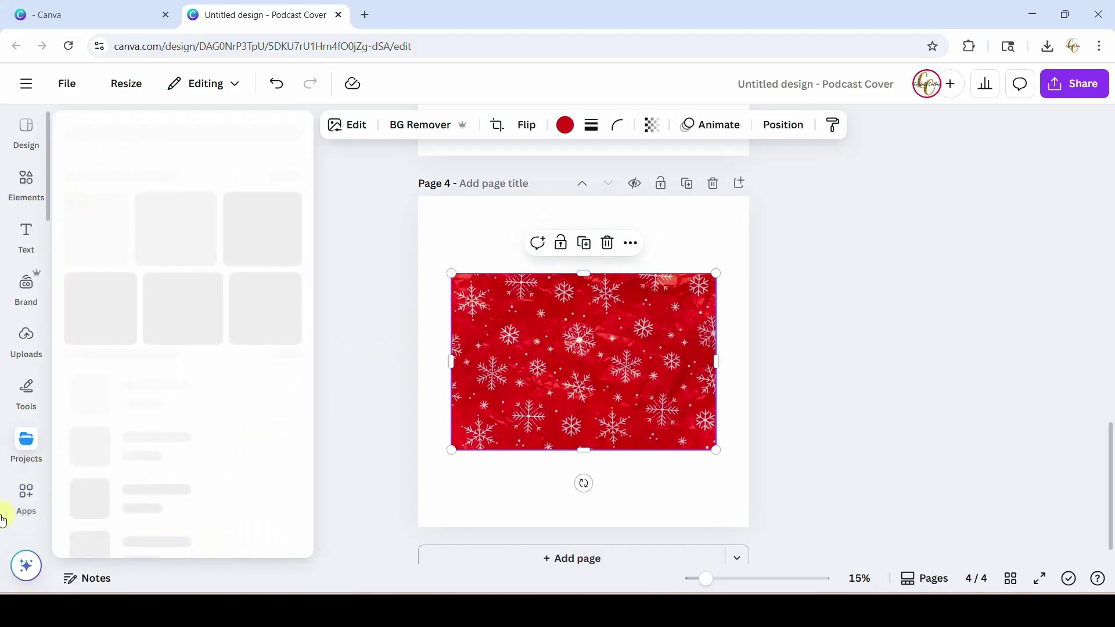
left_click(29, 499)
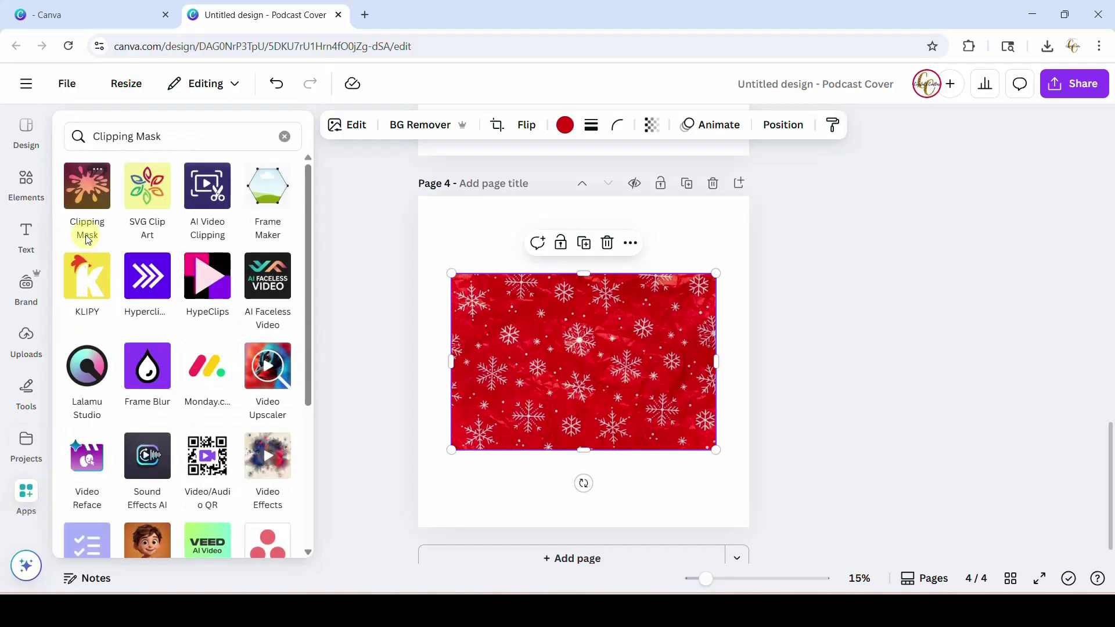
left_click(84, 195)
left_click(673, 337)
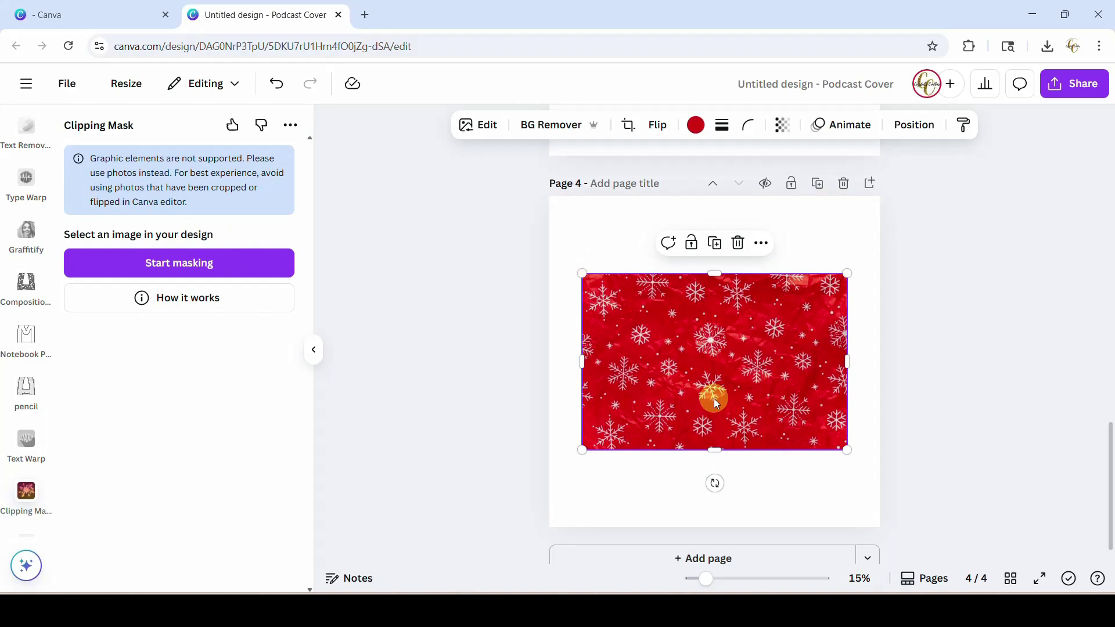
left_click(179, 268)
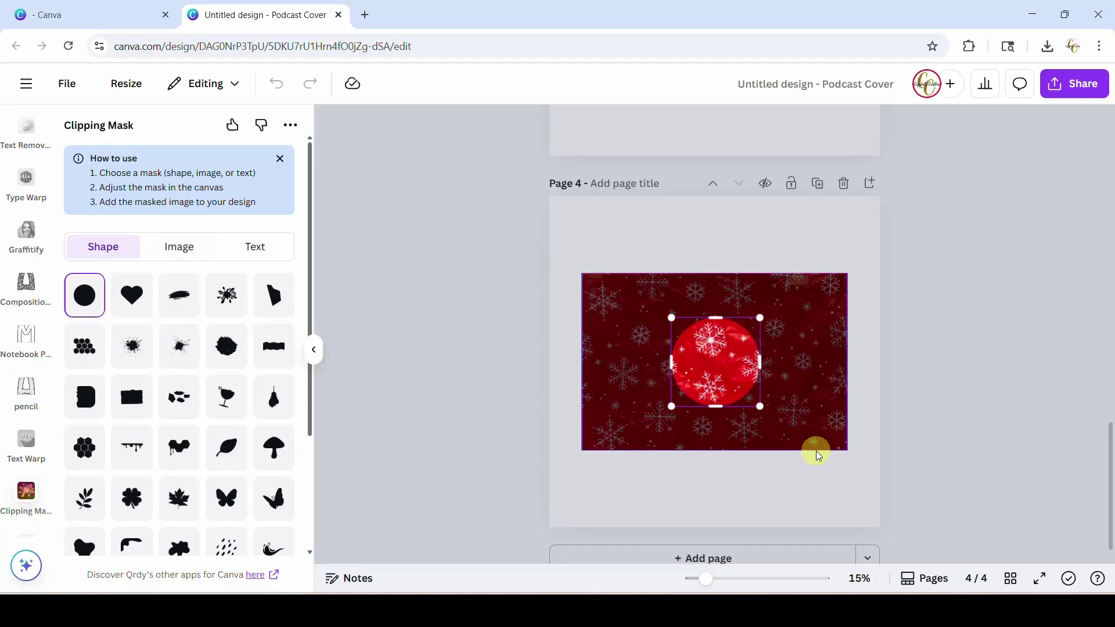
scroll(813, 453, "up", 6)
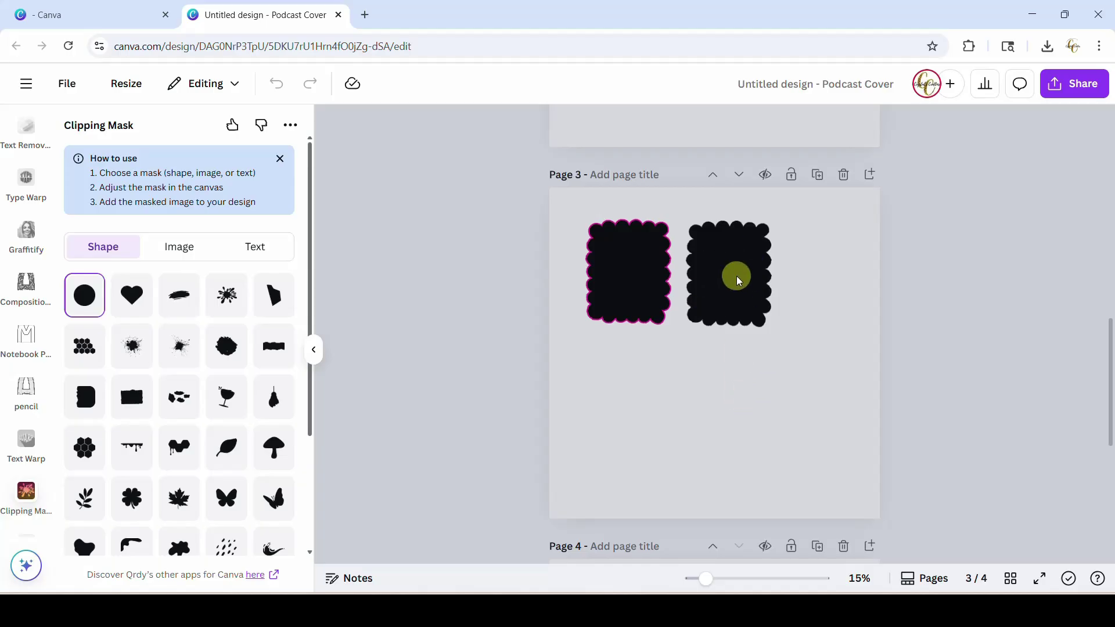
Load the uploaded scalloped file 'Untitled design (34).png' as the image mask.
left_click(172, 250)
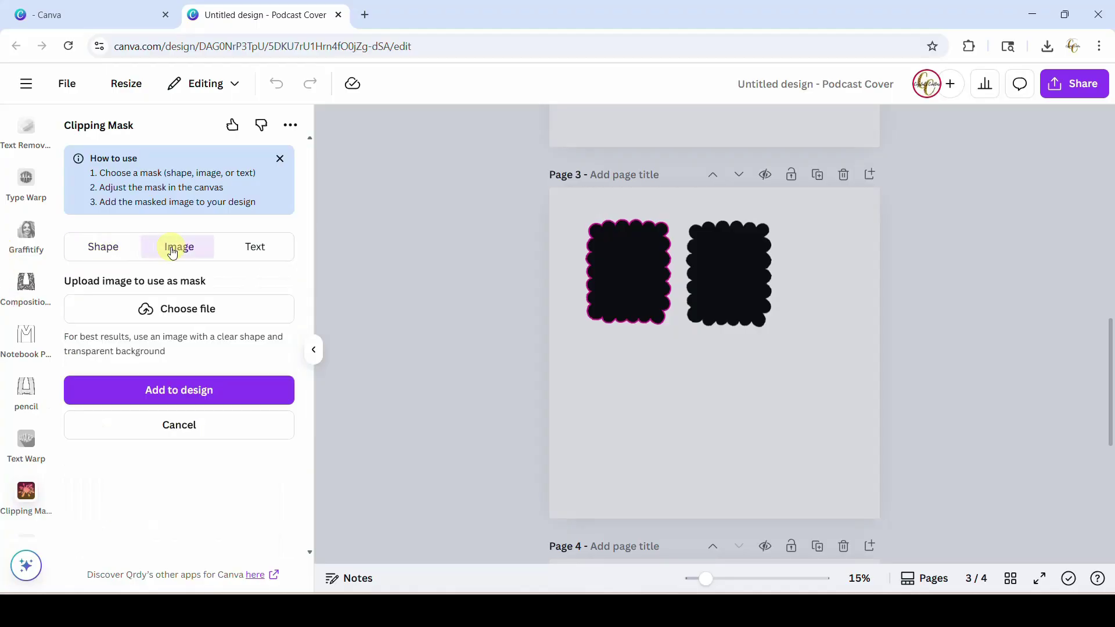
left_click(174, 317)
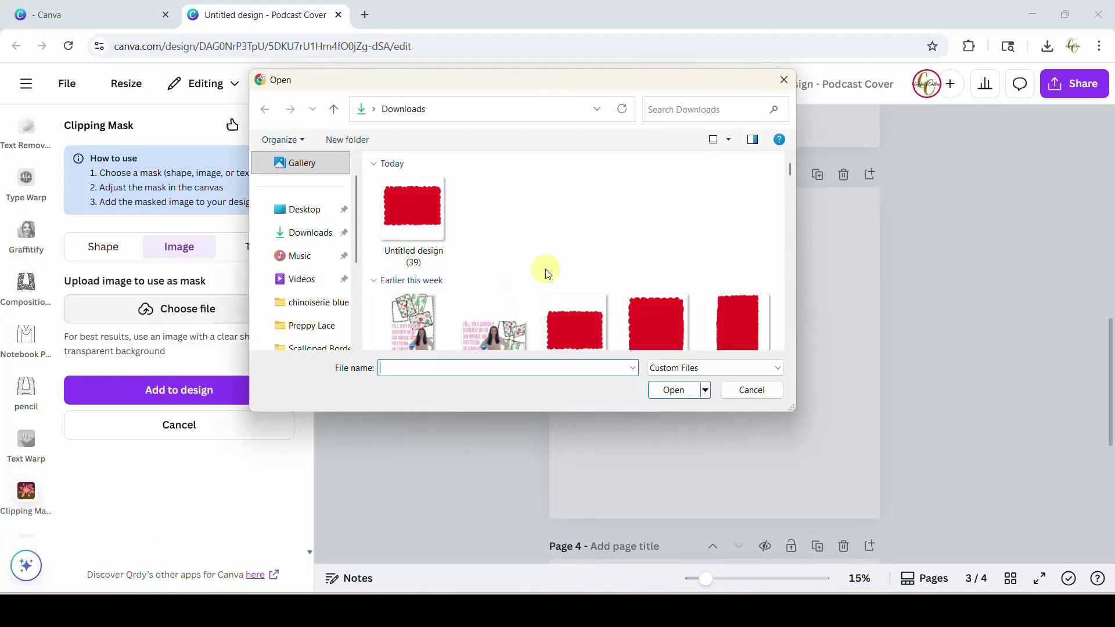
scroll(545, 269, "down", 2)
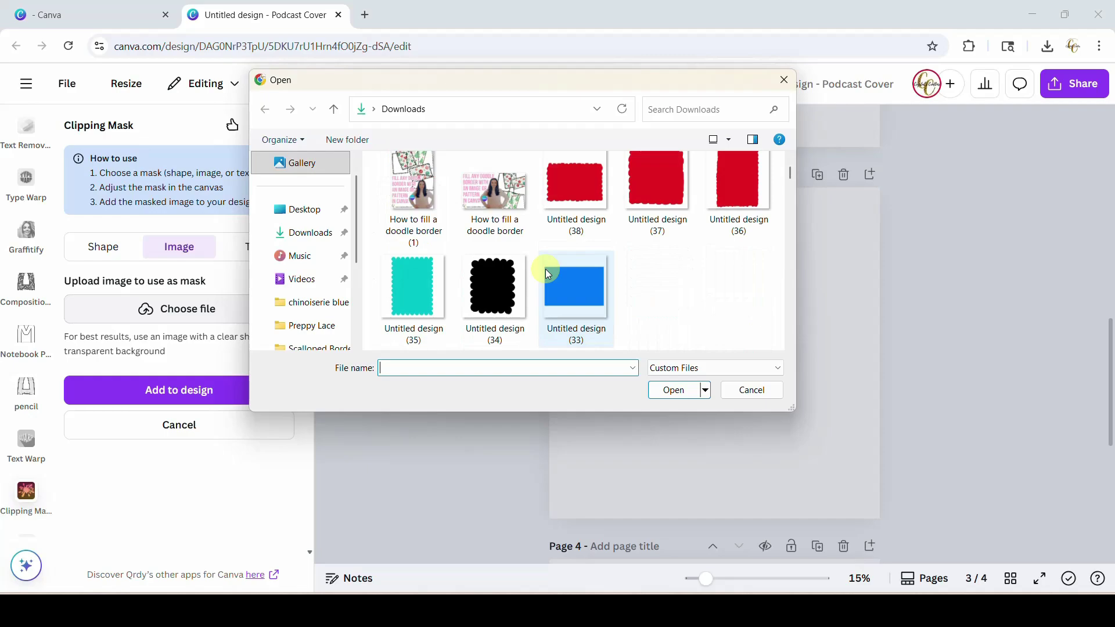
left_click(491, 286)
left_click(673, 389)
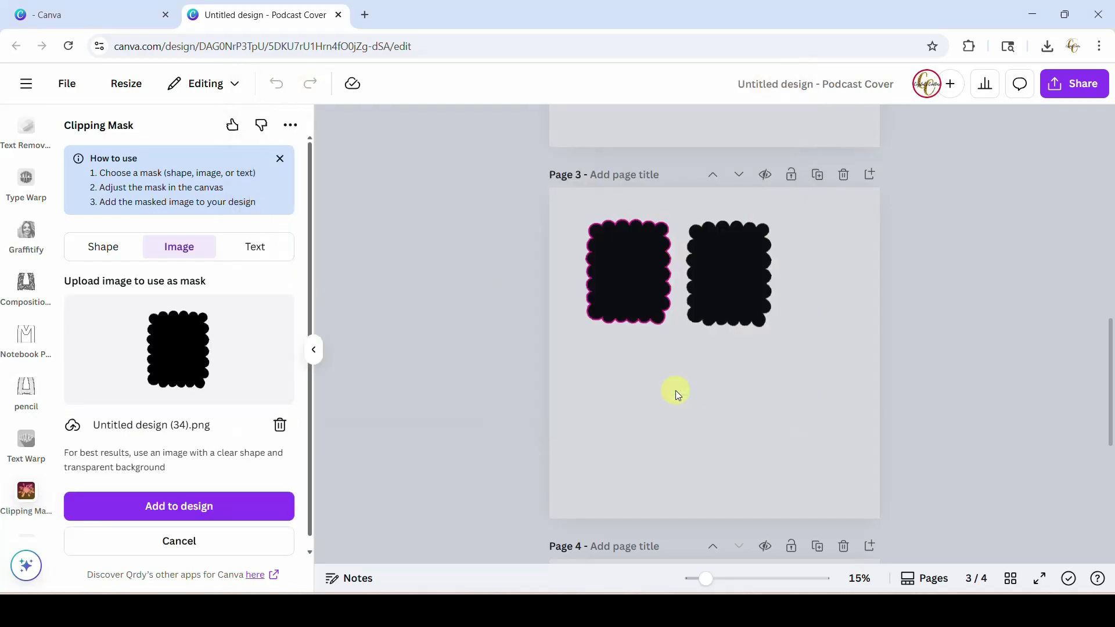
Enlarge and position the scalloped mask over the snowflake pattern, then add it to the design.
scroll(465, 392, "down", 6)
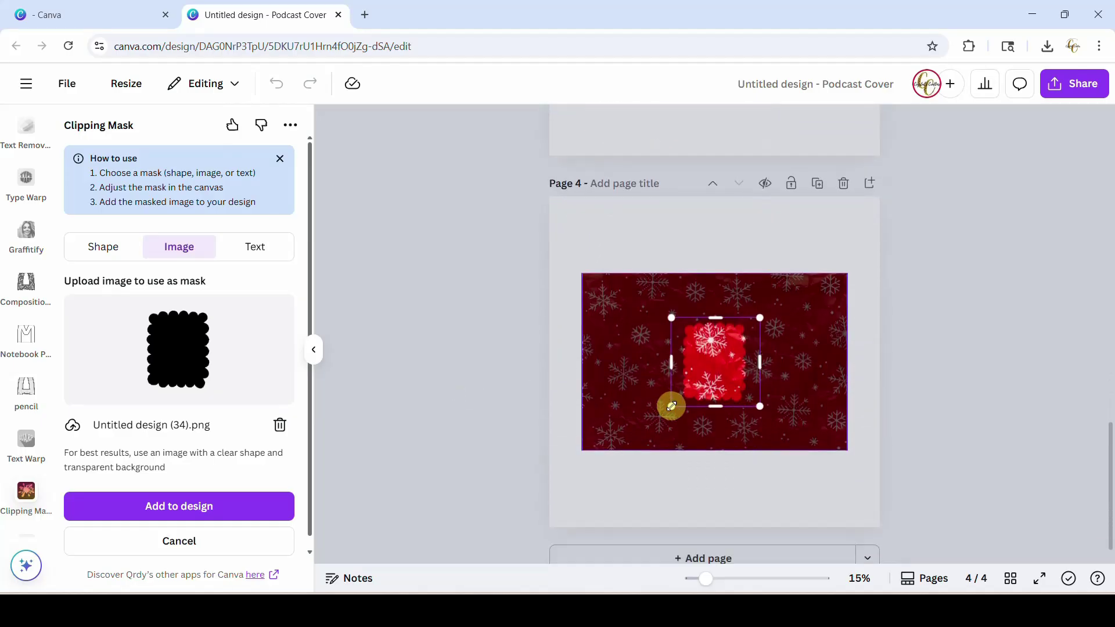
left_click_drag(671, 406, 627, 448)
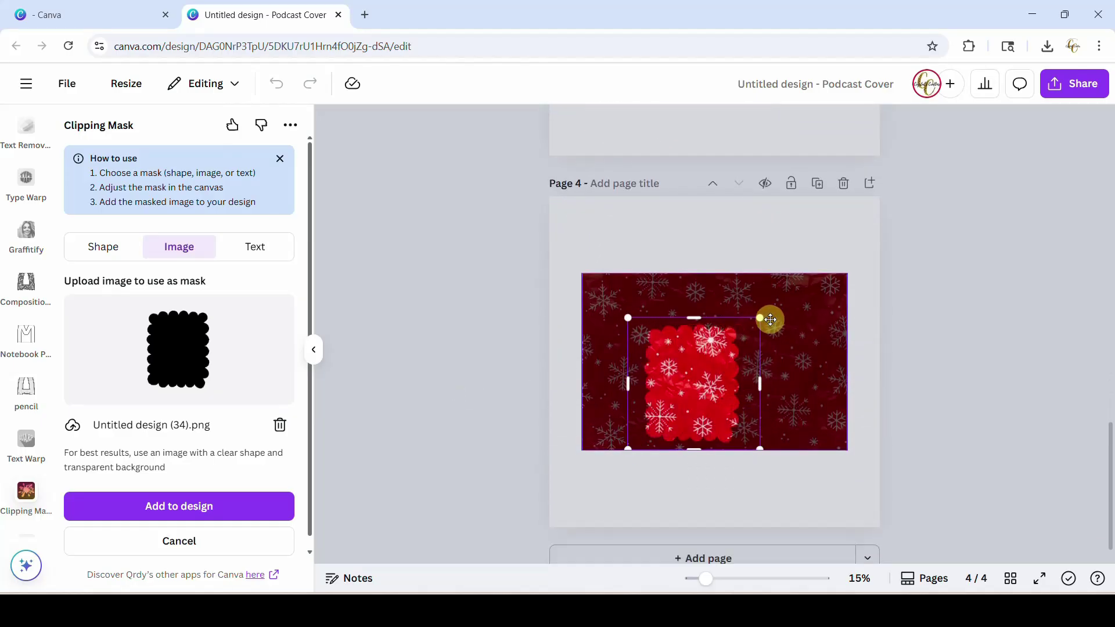
left_click_drag(765, 318, 802, 274)
left_click_drag(727, 373, 676, 384)
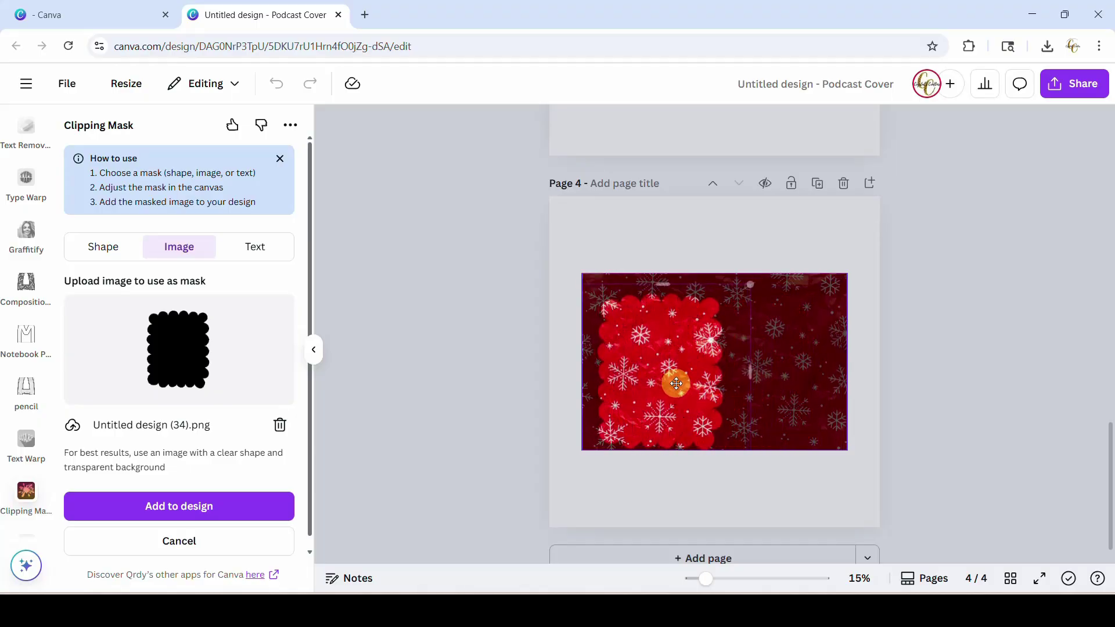
left_click(200, 506)
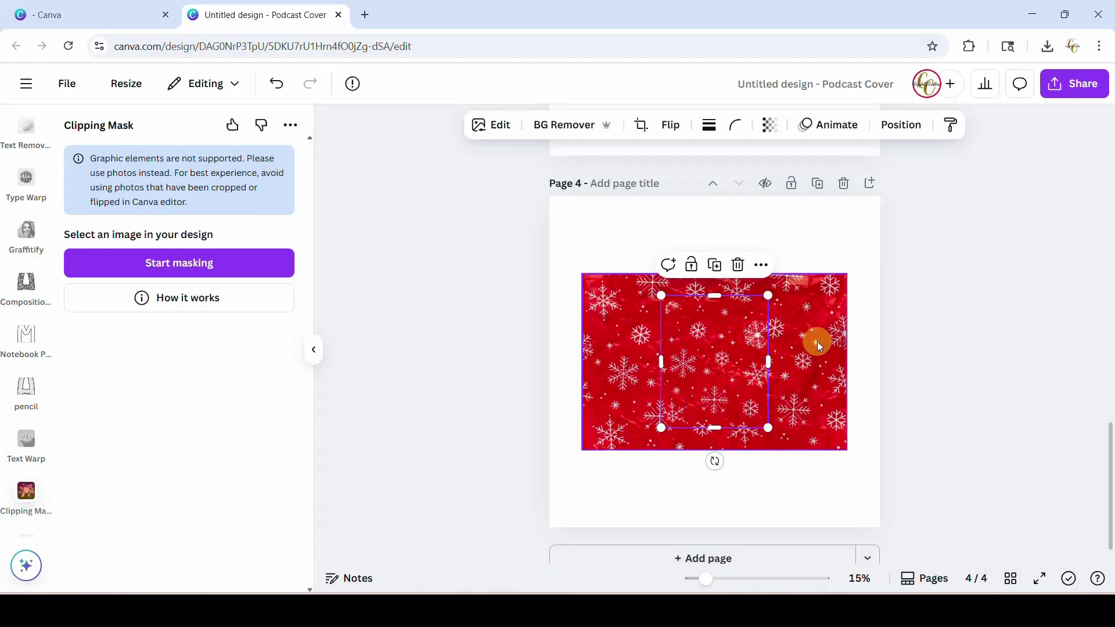
Move the red scalloped cutout onto page 3 and zoom the canvas to 41%.
left_click(837, 341)
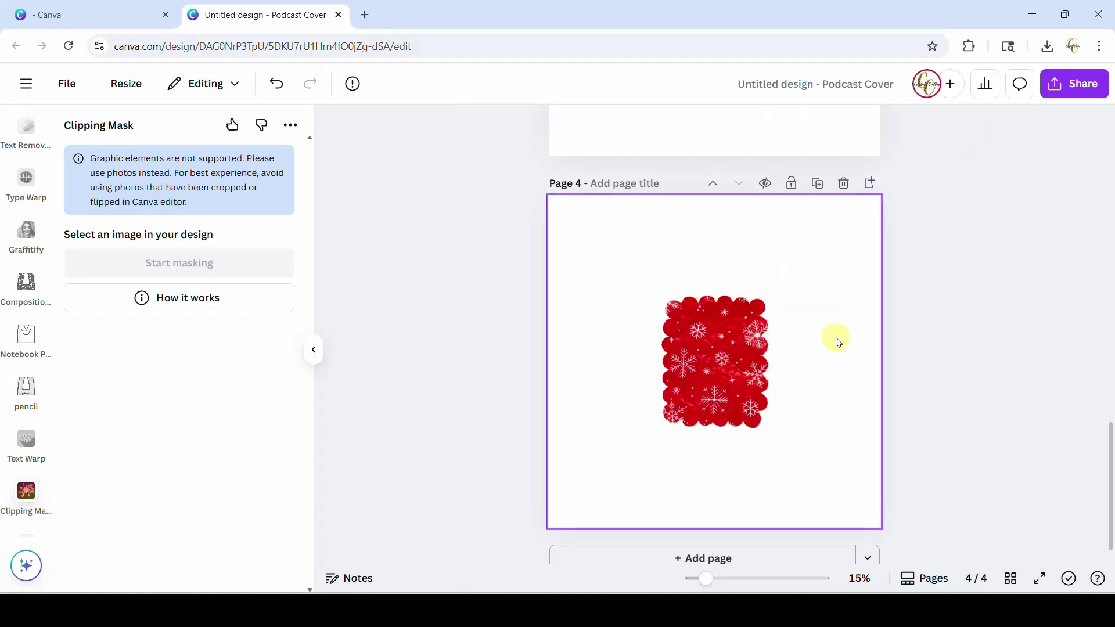
left_click(720, 309)
scroll(871, 382, "up", 10)
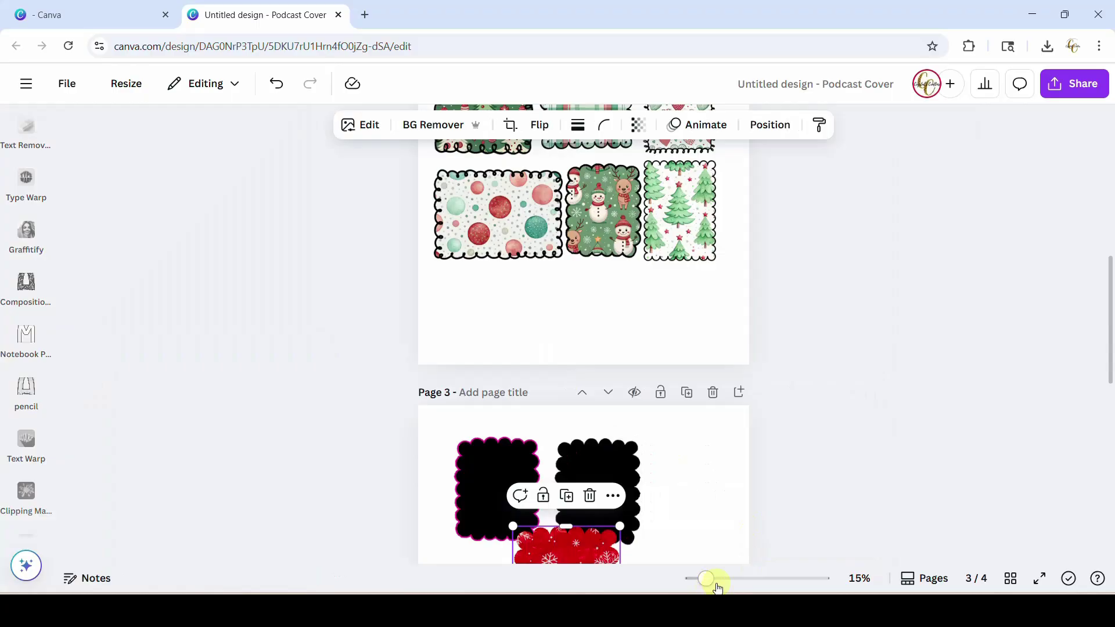
left_click_drag(716, 586, 738, 580)
scroll(762, 411, "down", 6)
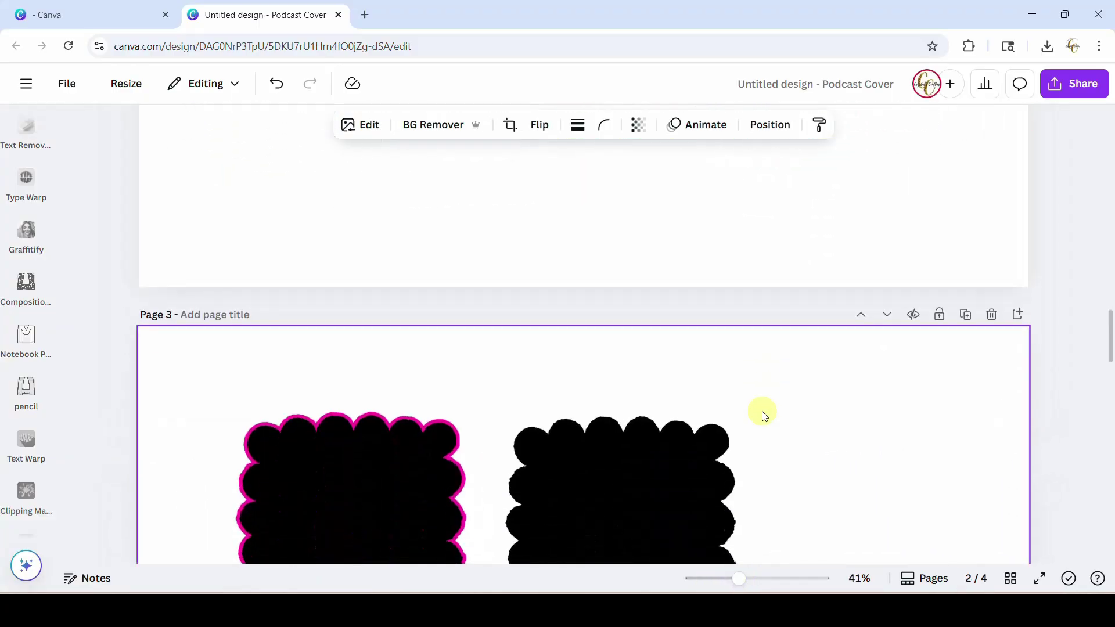
Resize and position the cutout to fill the pink-outlined black scalloped shape.
left_click_drag(552, 521, 613, 318)
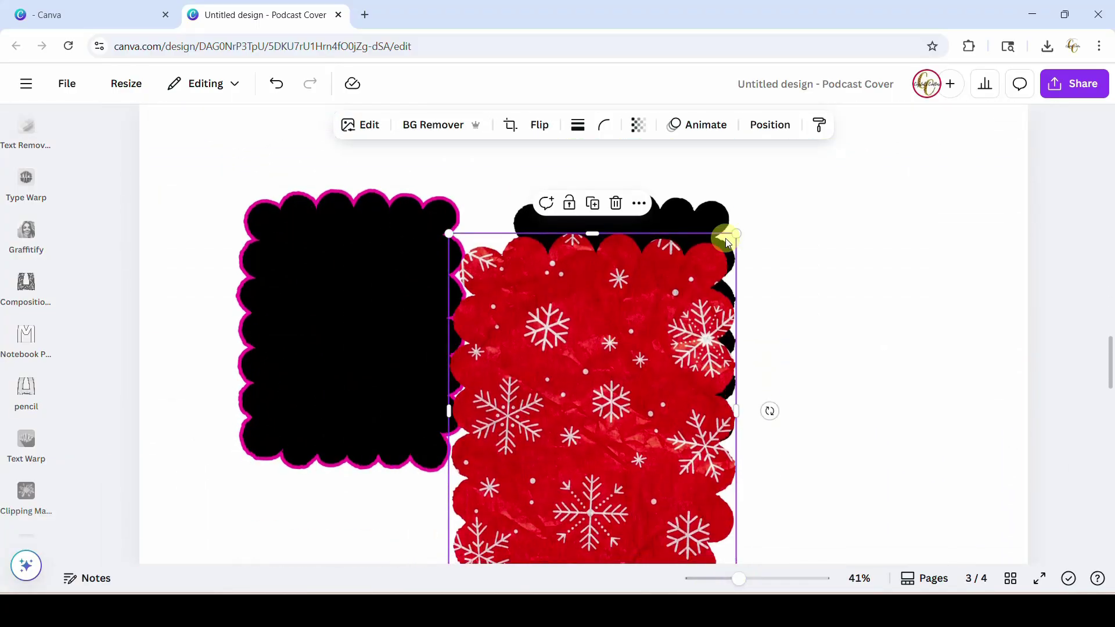
left_click_drag(730, 233, 532, 431)
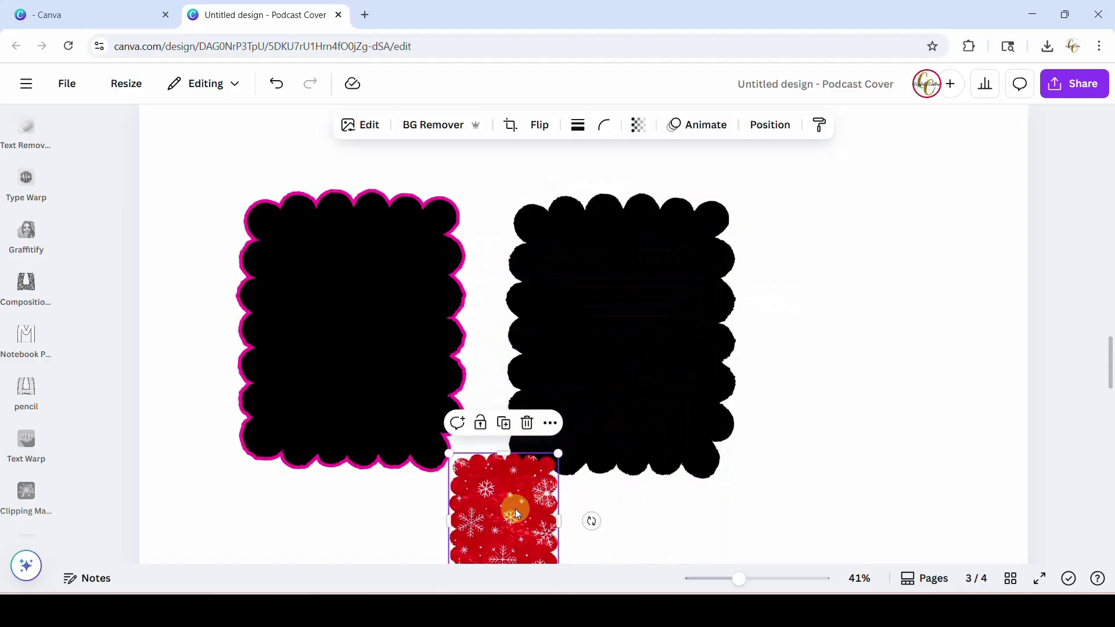
left_click_drag(515, 508, 338, 261)
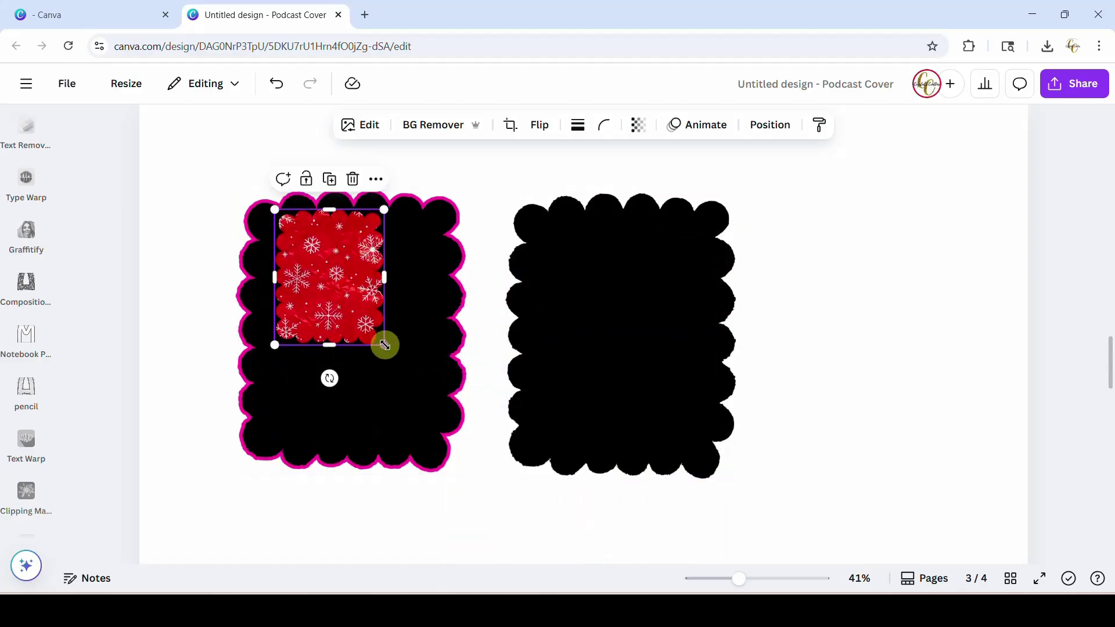
left_click_drag(383, 343, 463, 442)
left_click_drag(365, 322, 333, 310)
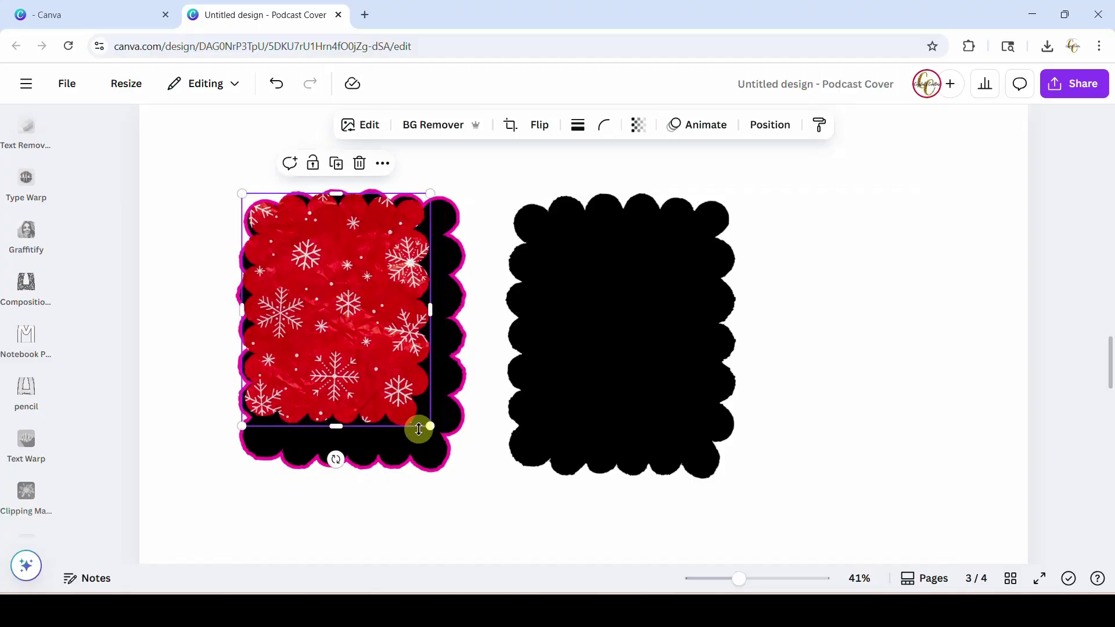
left_click_drag(429, 424, 466, 470)
left_click_drag(389, 378, 389, 376)
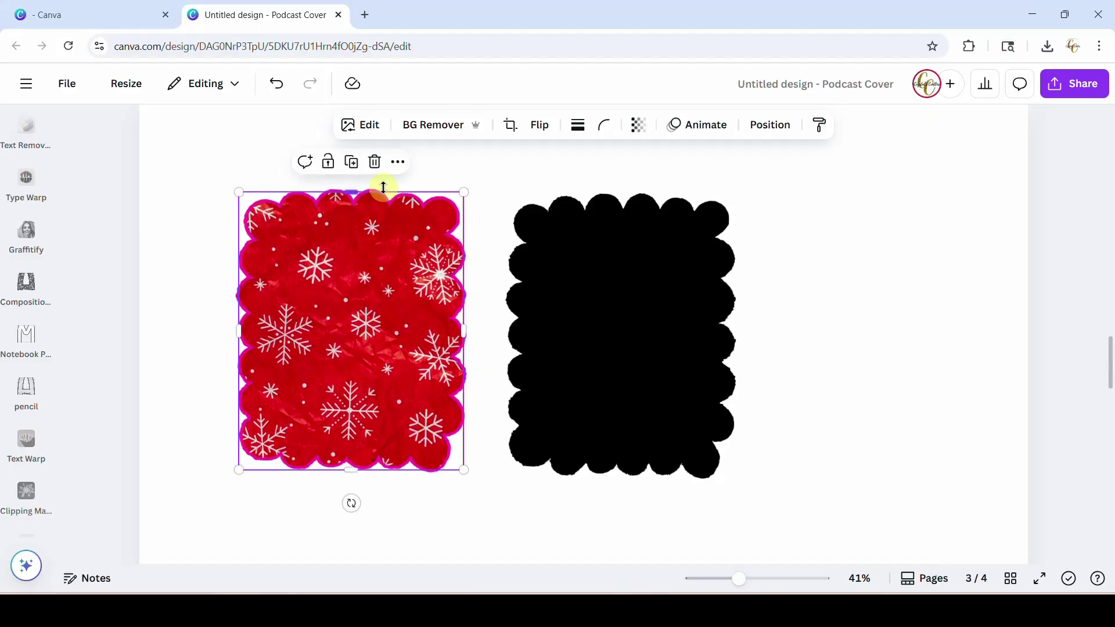
left_click(376, 177)
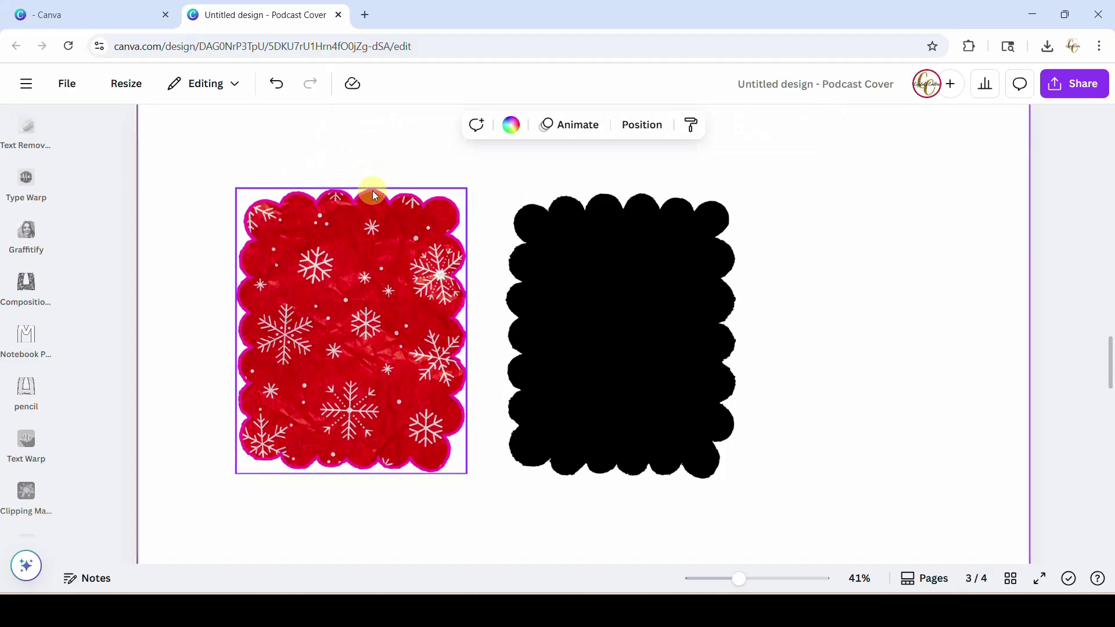
Add a black #000000 outline shadow of size 46 to the red snowflake cutout.
left_click(371, 191)
left_click(371, 126)
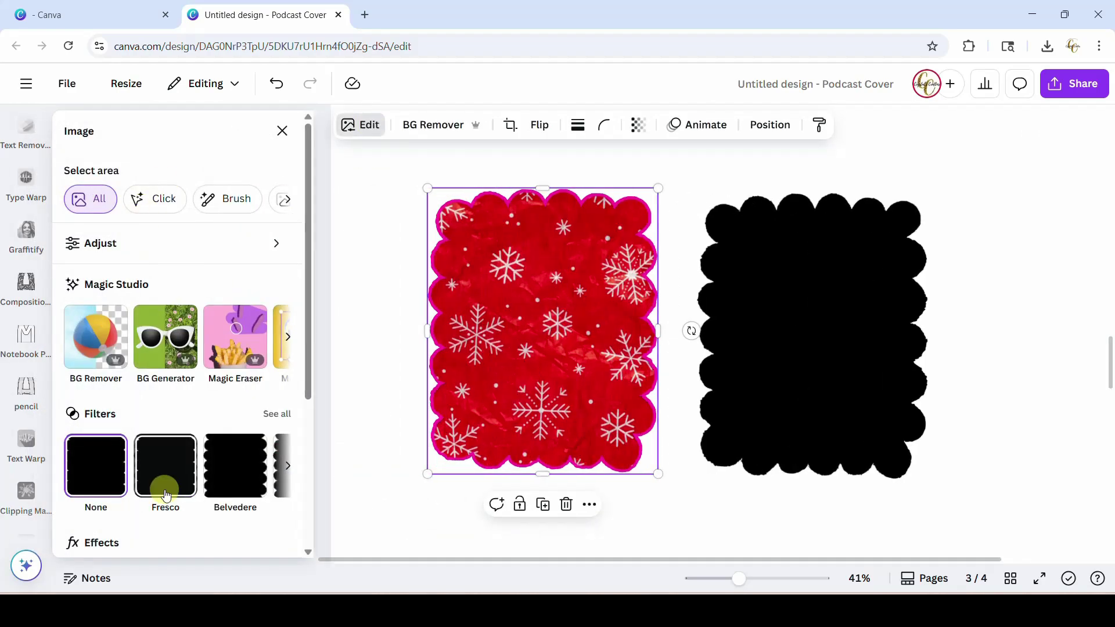
scroll(98, 407, "down", 4)
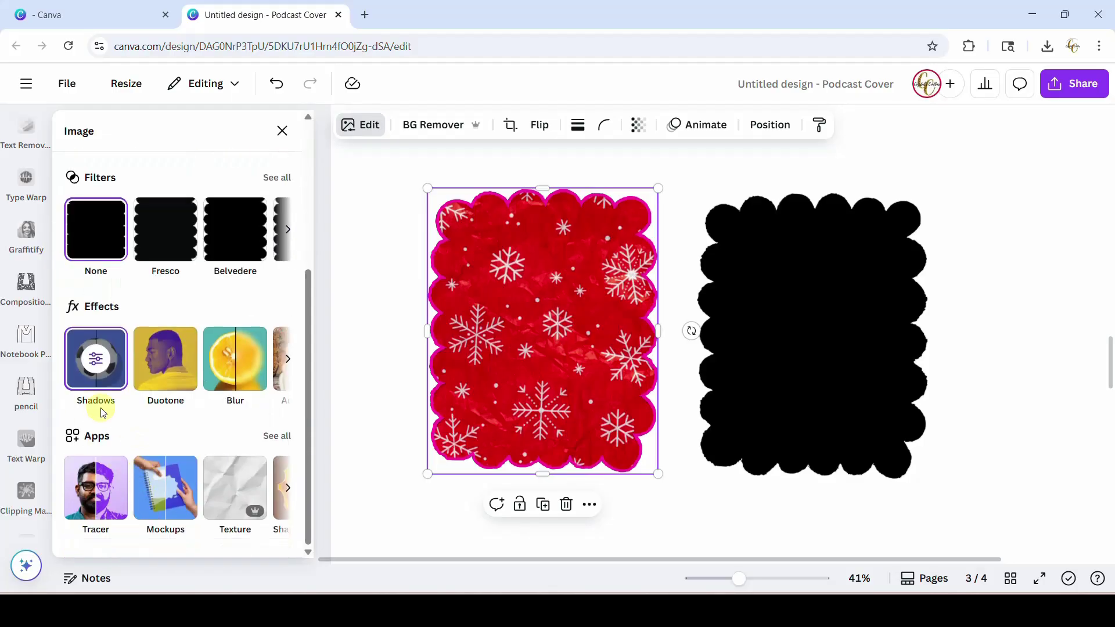
left_click(99, 363)
scroll(232, 484, "down", 3)
left_click(280, 477)
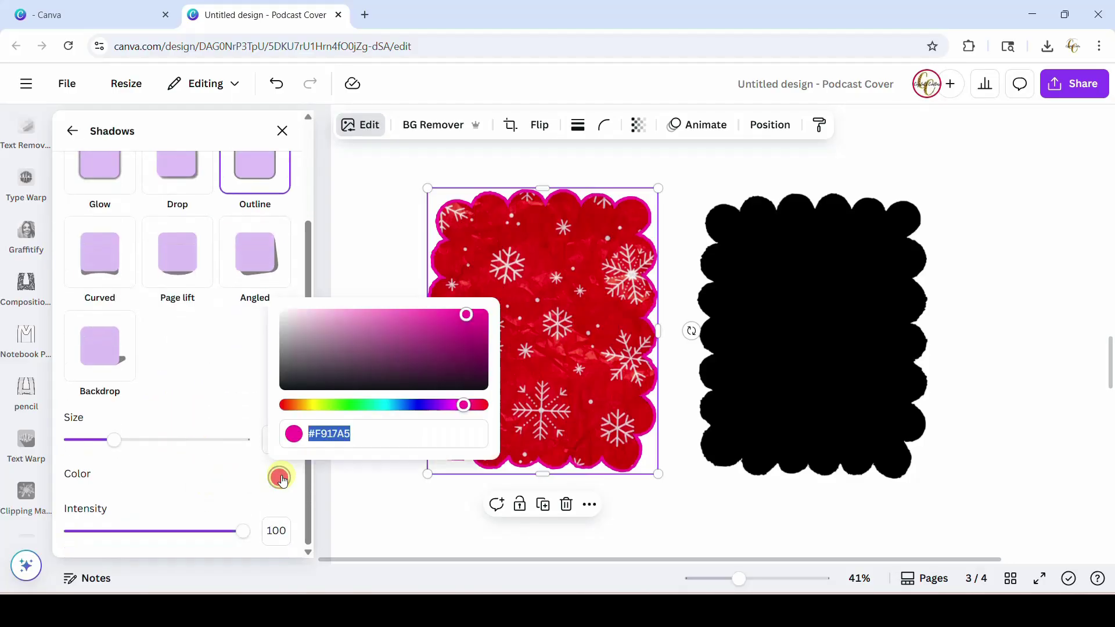
left_click_drag(467, 315, 264, 428)
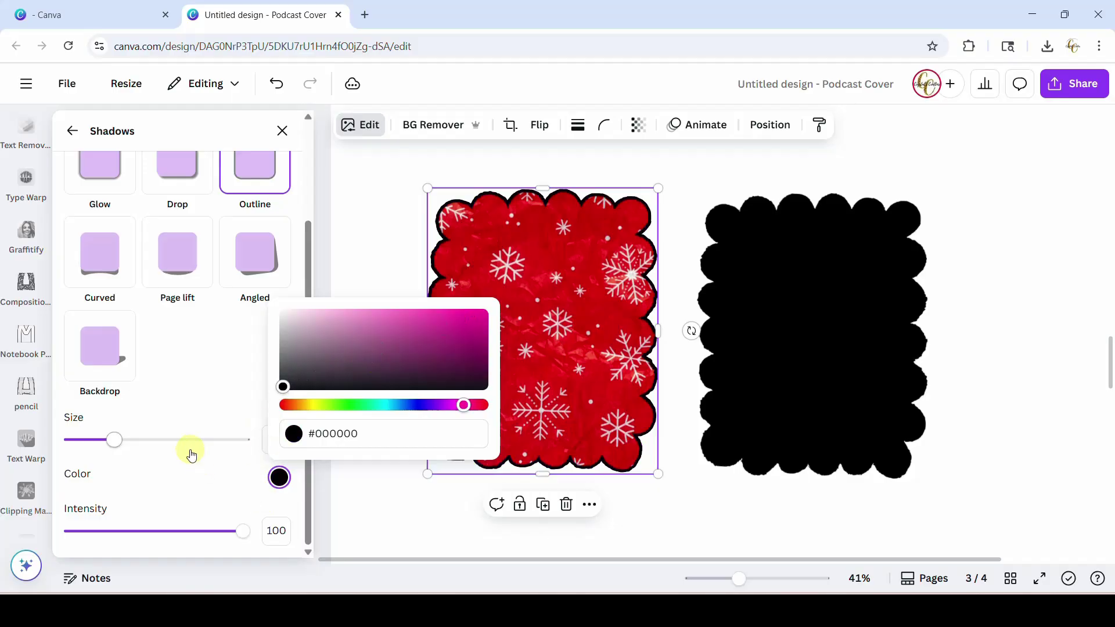
left_click(189, 493)
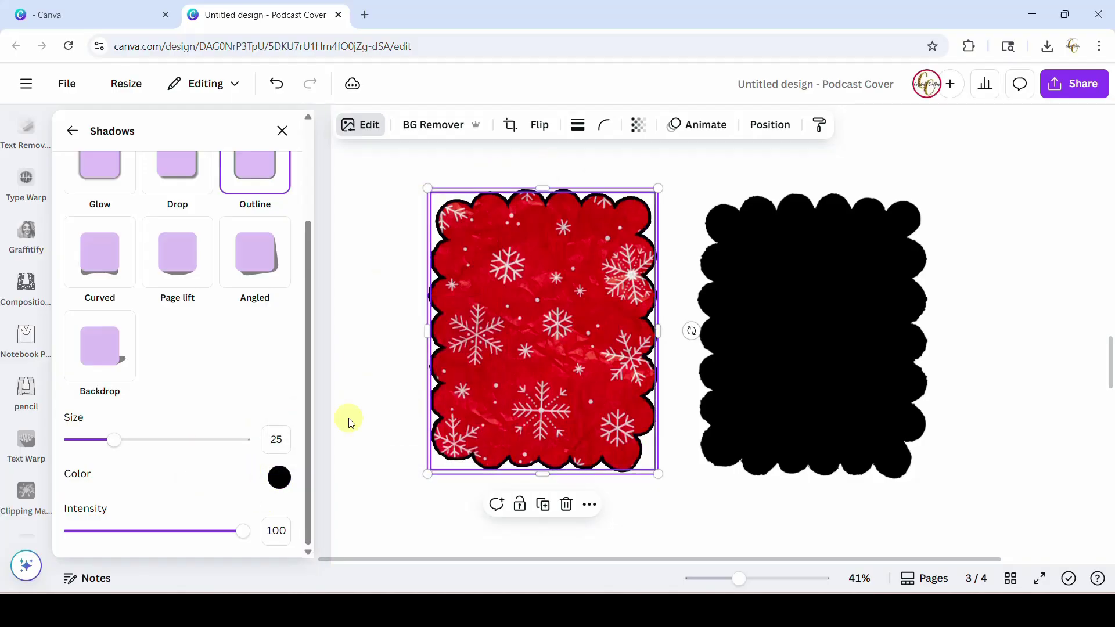
left_click_drag(115, 444, 151, 441)
Resize and realign the other layered scalloped element to match the outlined cutout.
left_click(573, 387)
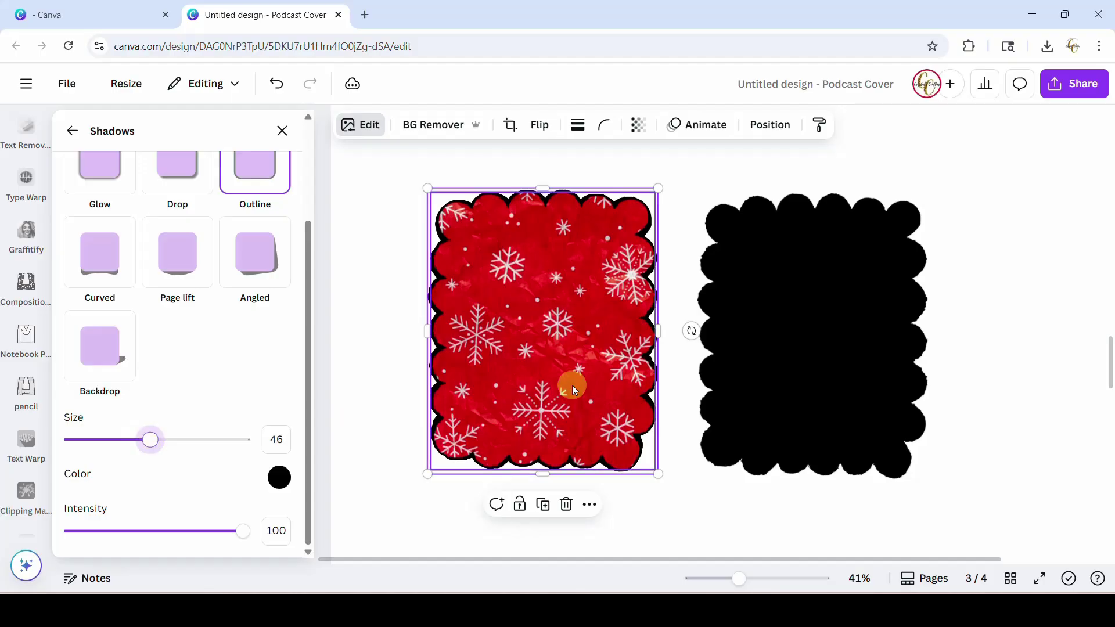
left_click(515, 321)
left_click(628, 216)
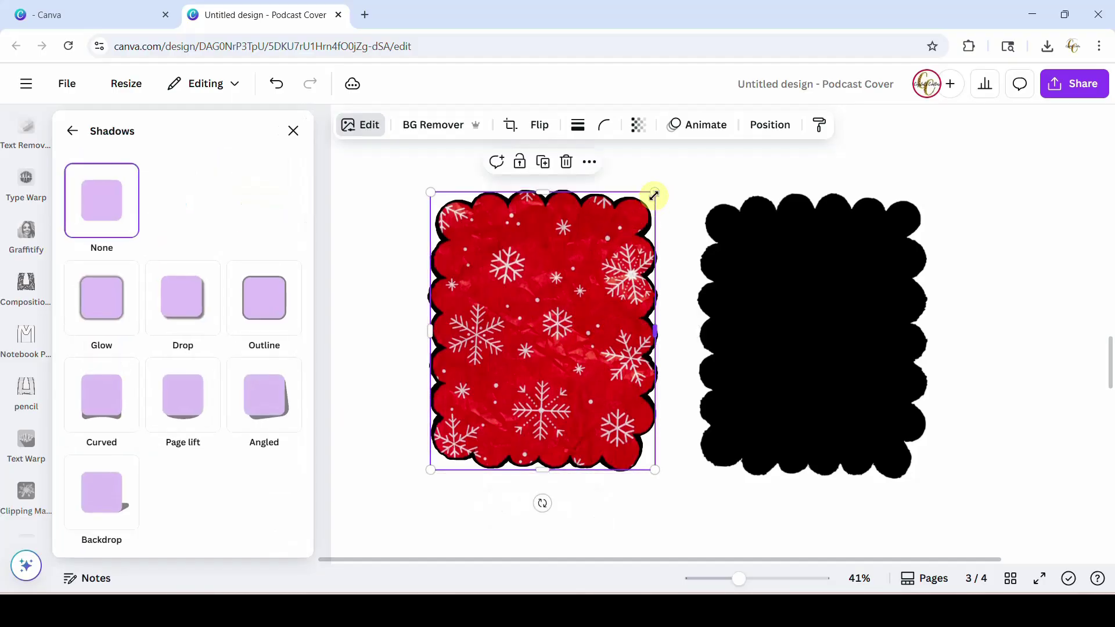
left_click_drag(654, 192, 649, 203)
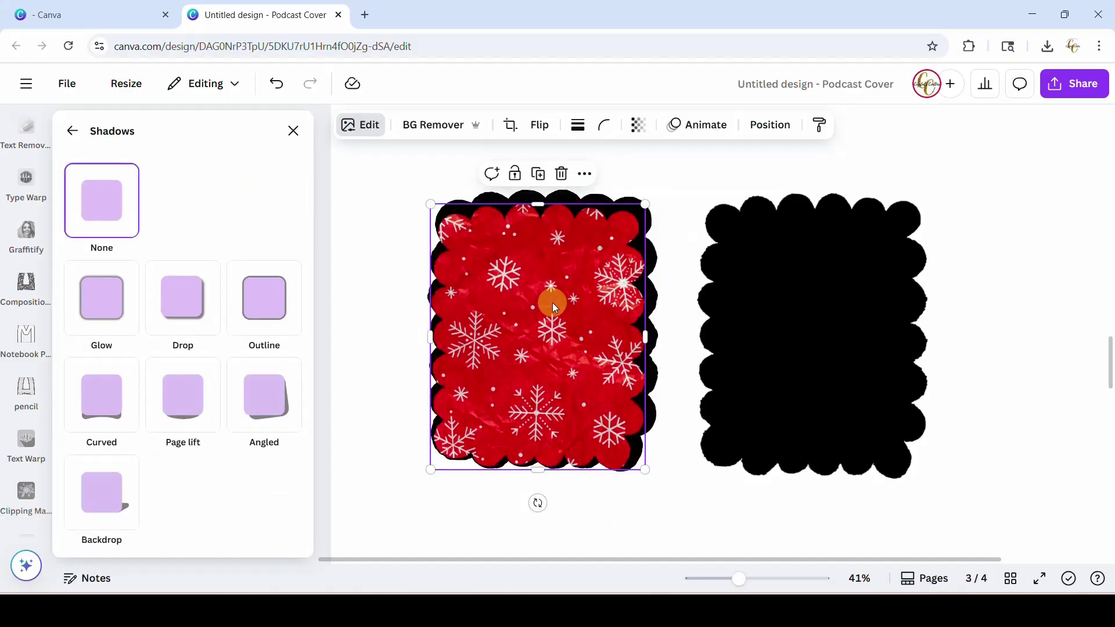
left_click_drag(552, 302, 559, 295)
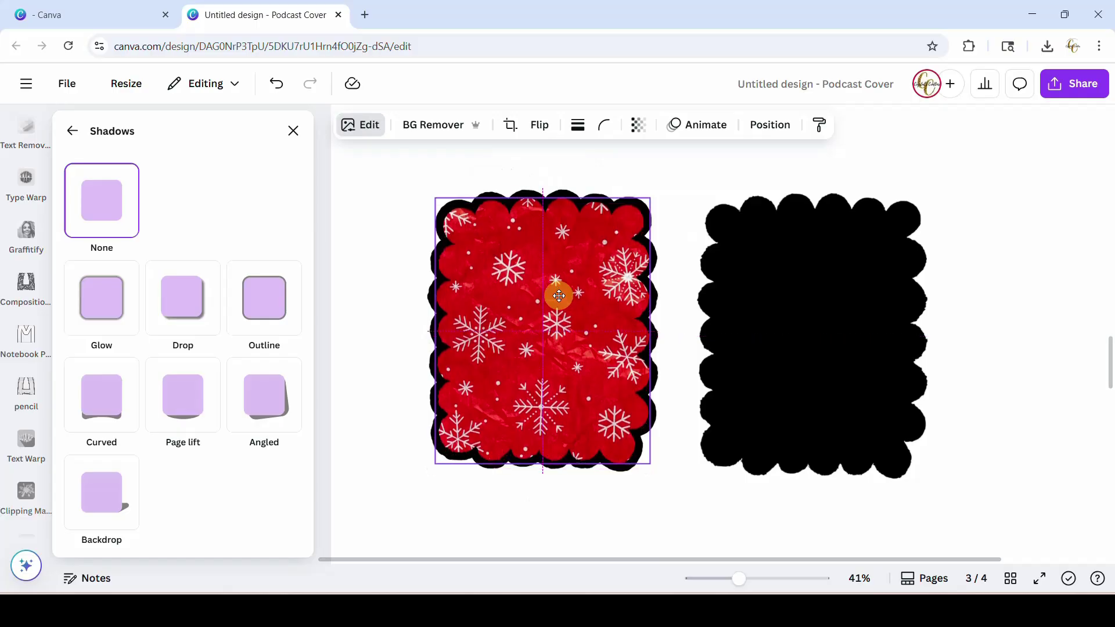
left_click(468, 495)
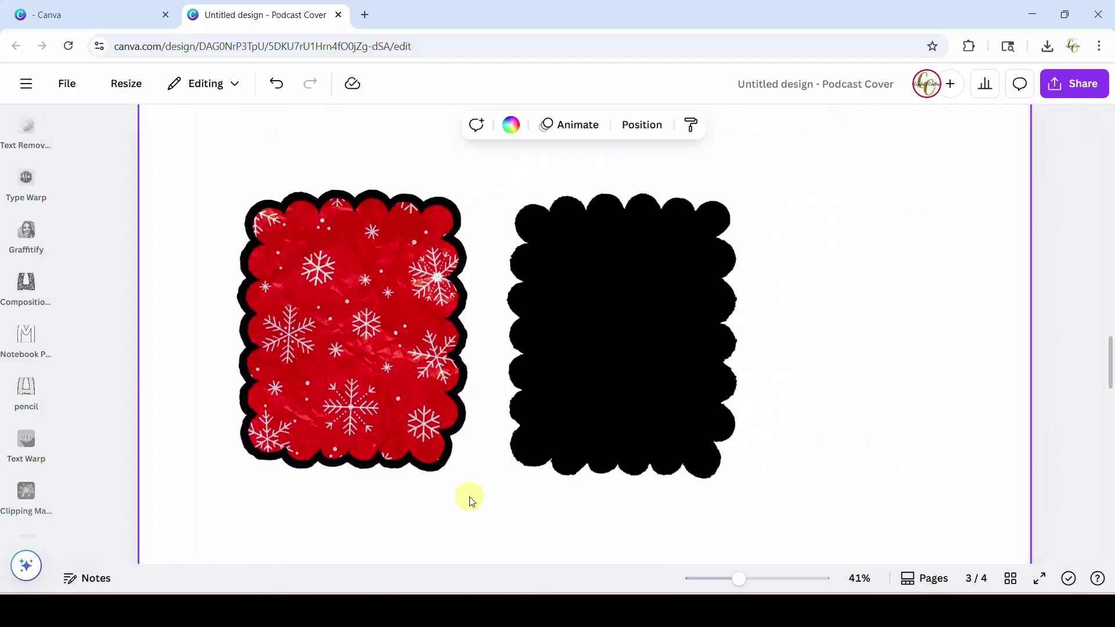